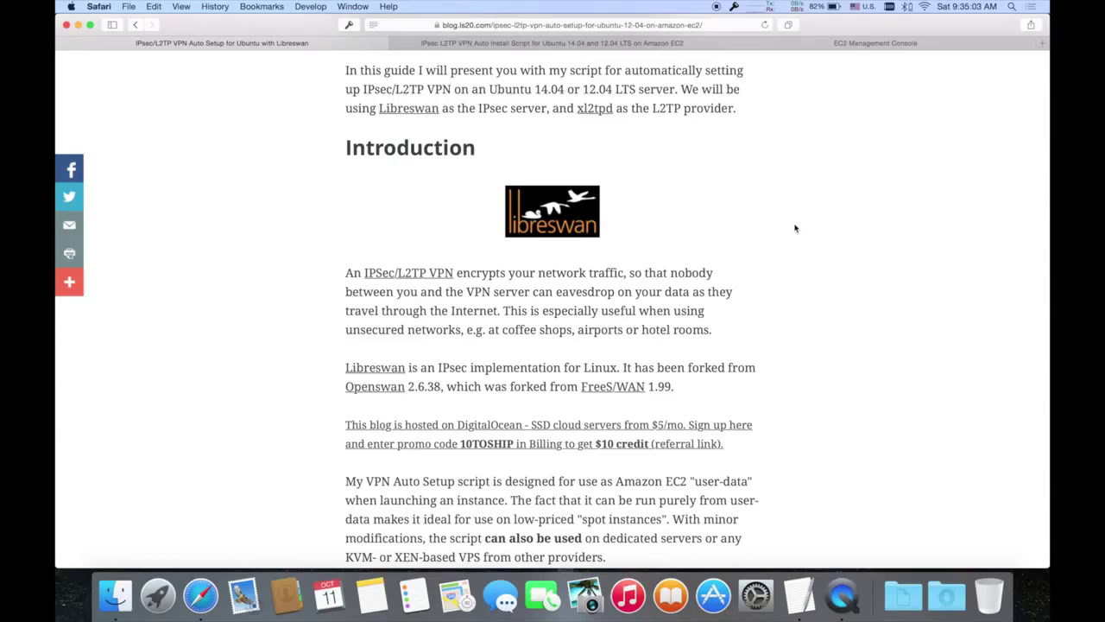
Step: Read through the VPN setup article's features, then view the vpnsetup.sh script gist
scroll(807, 298, down, 6)
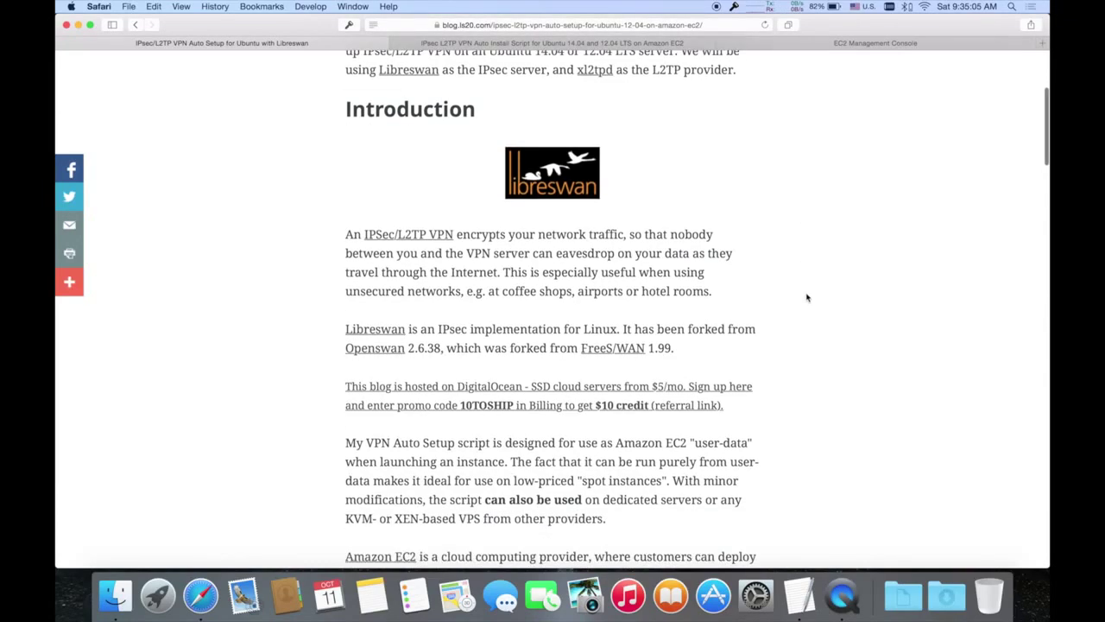
scroll(808, 298, down, 1)
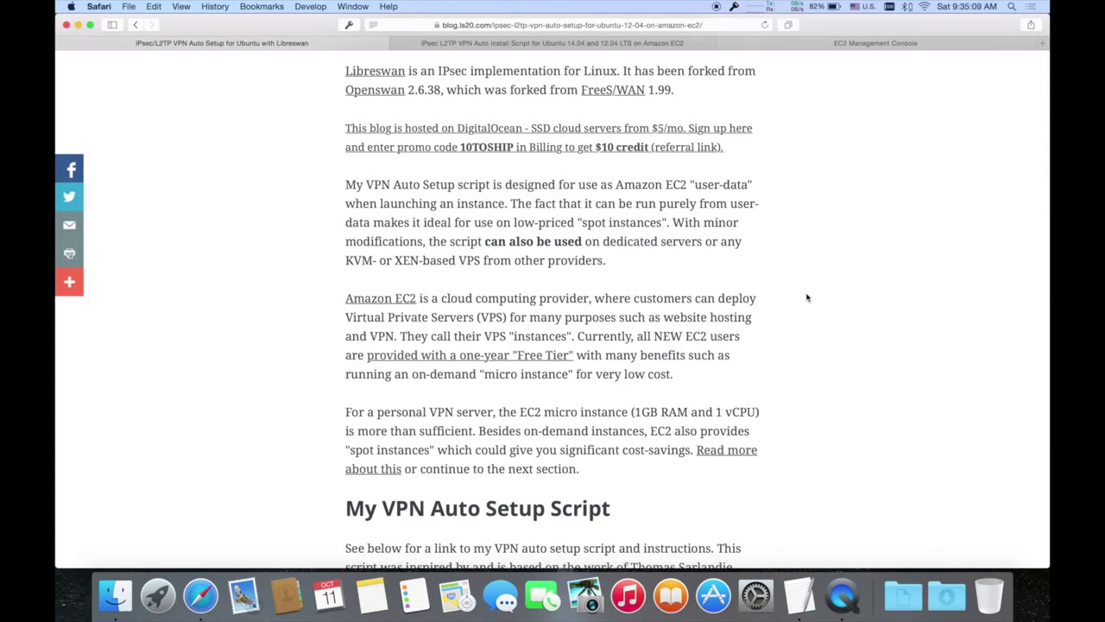
scroll(808, 298, down, 4)
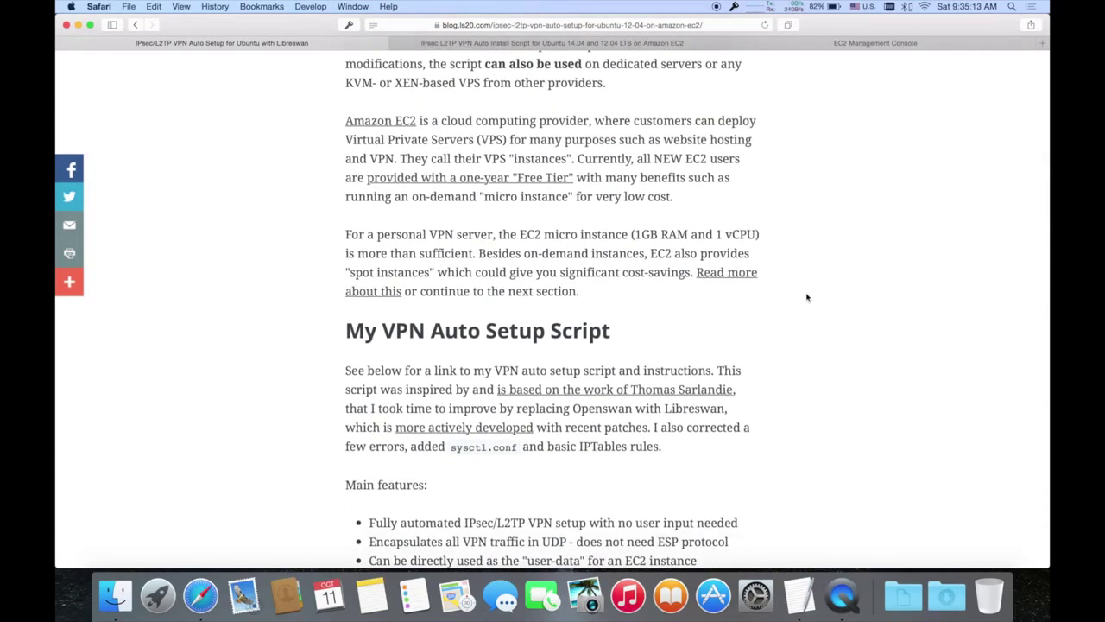
scroll(808, 298, down, 3)
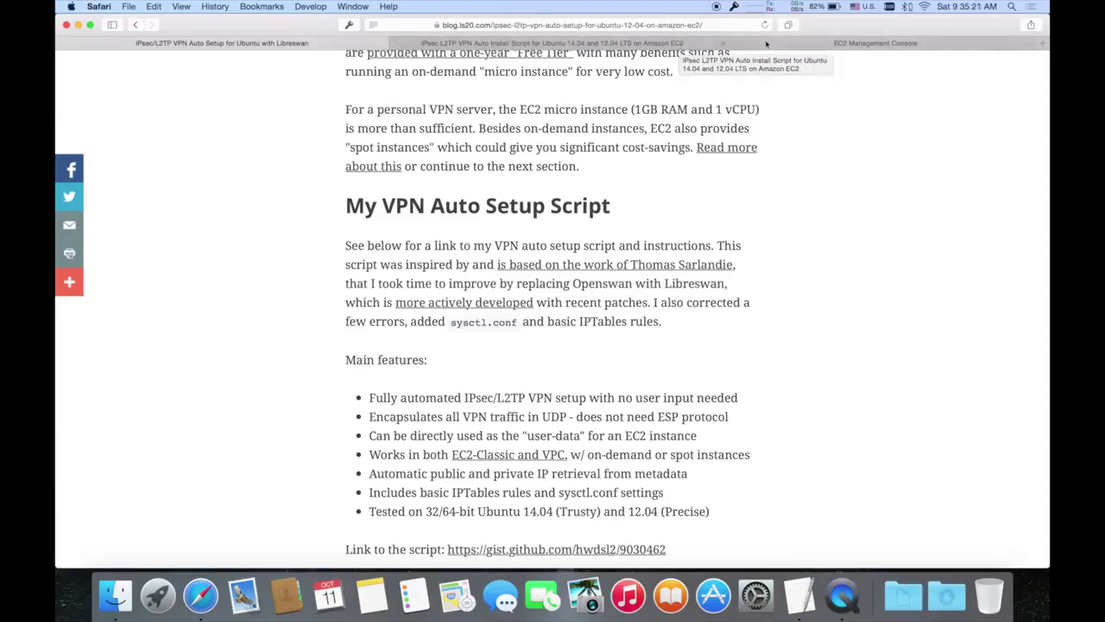
click(680, 45)
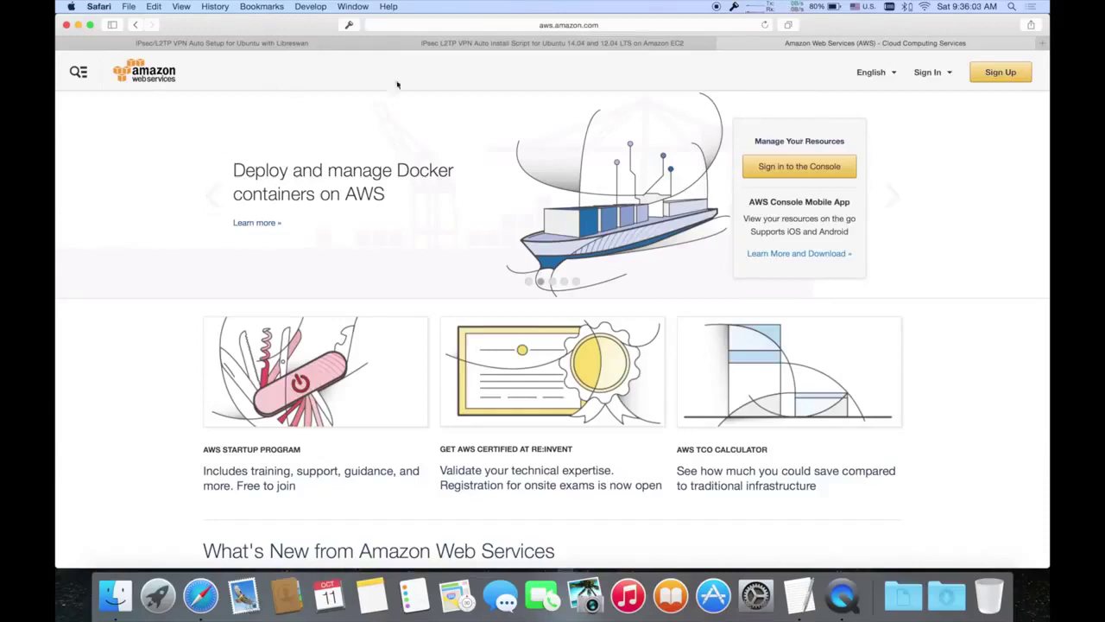
Step: Begin signing in to the AWS Management Console from the AWS home page
click(929, 73)
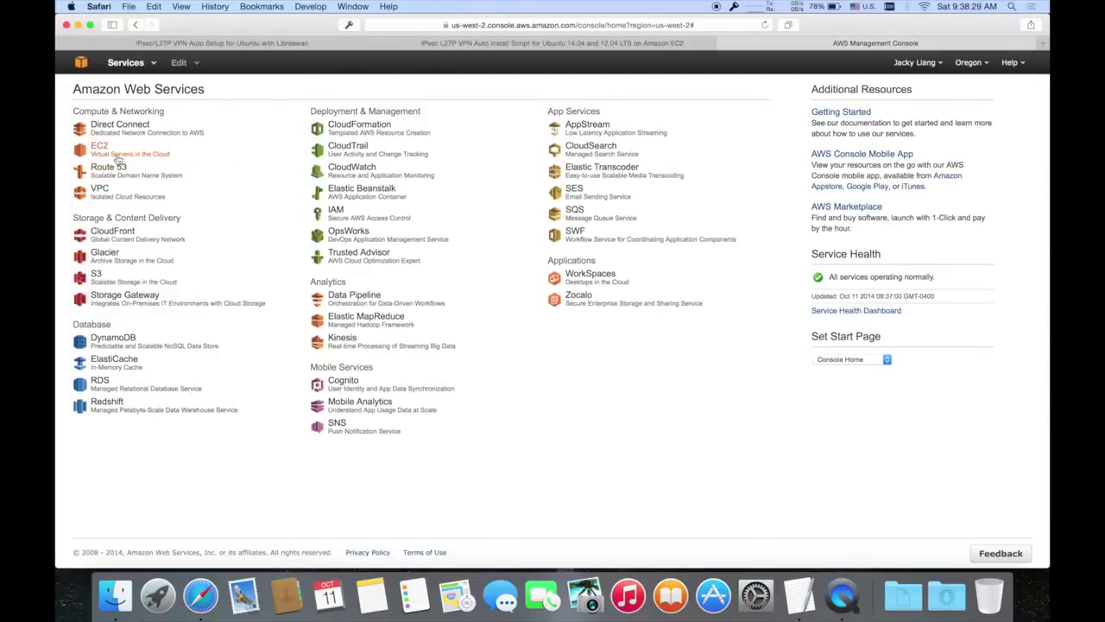
click(348, 219)
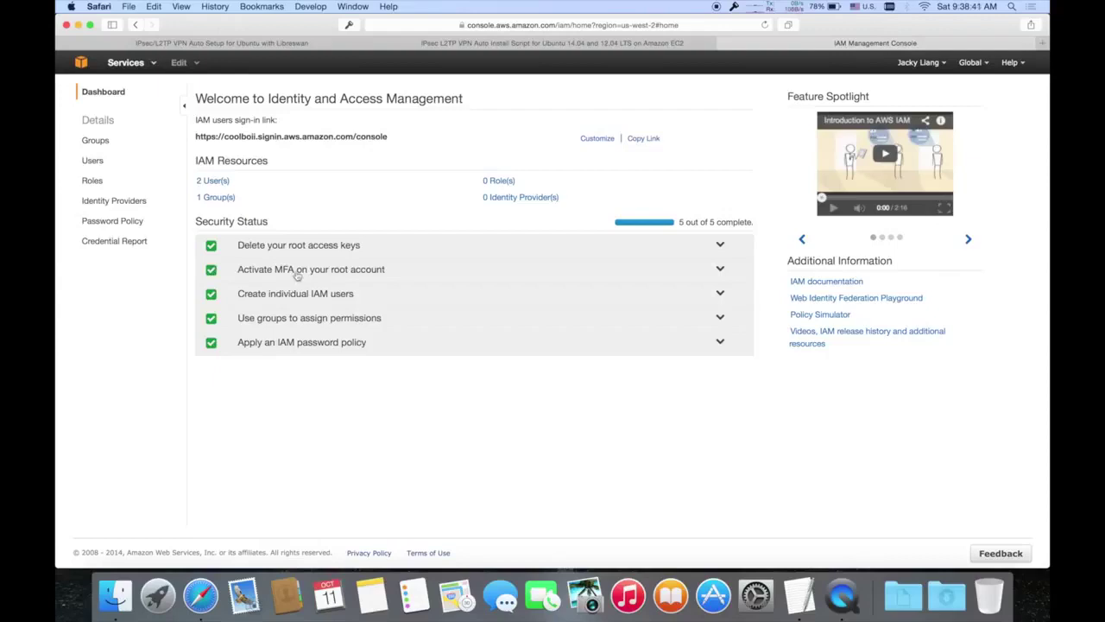
click(336, 249)
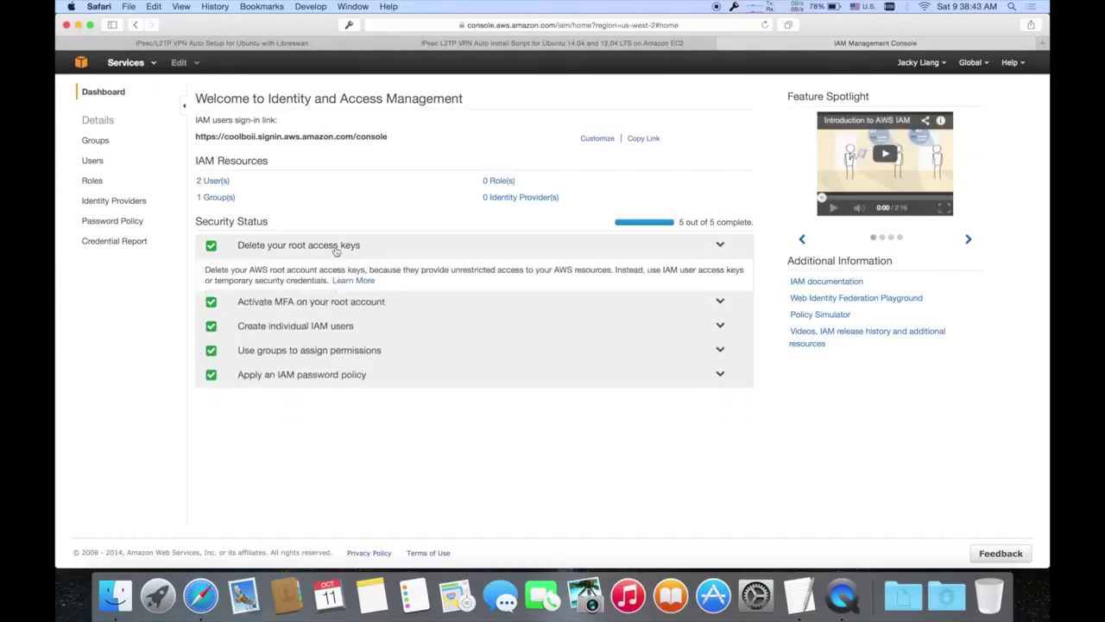
click(337, 249)
click(340, 274)
click(339, 269)
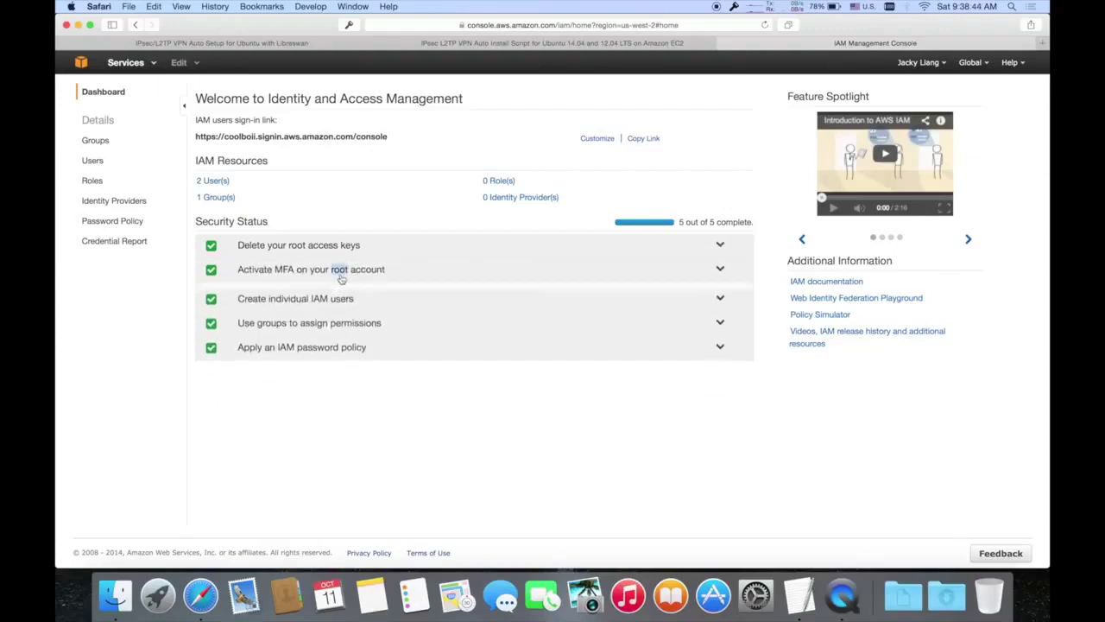
click(260, 386)
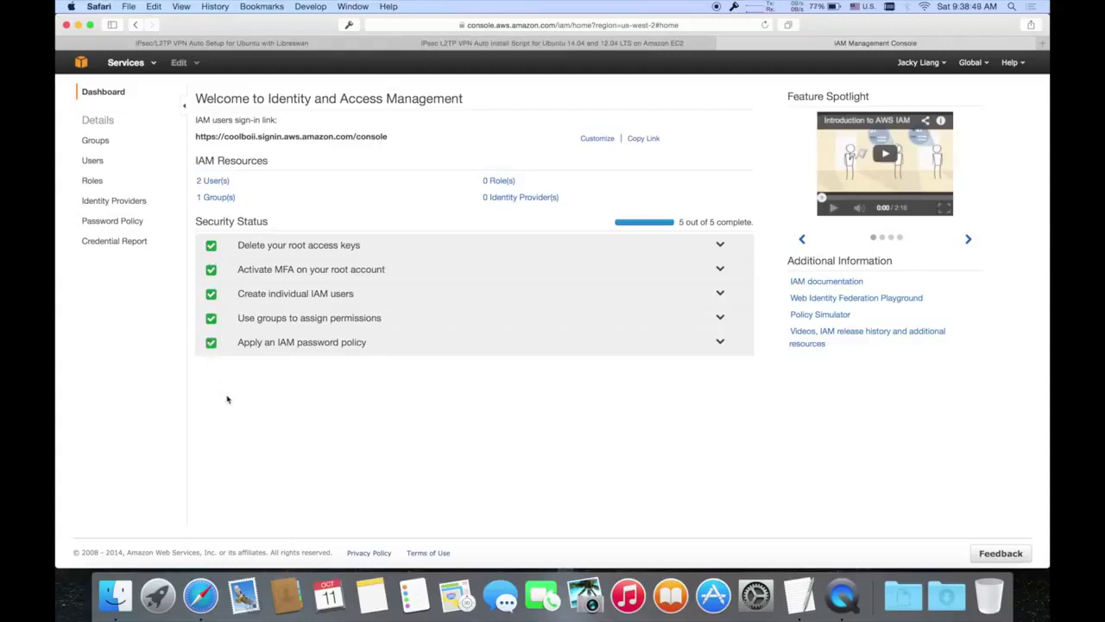
click(81, 64)
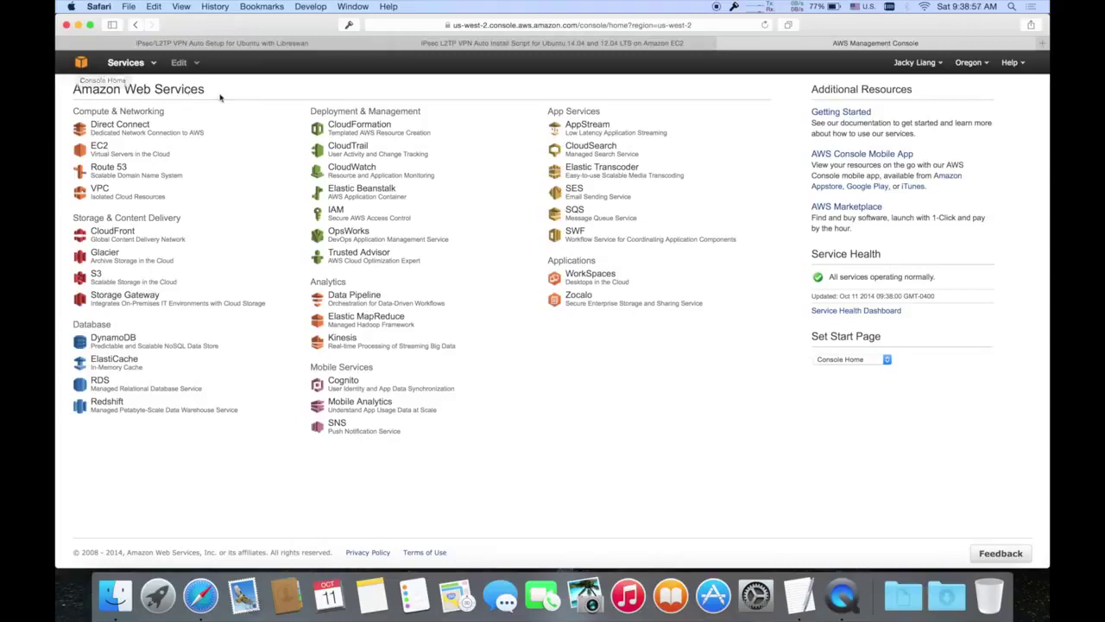
Step: Open EC2 for the Oregon region and start the Launch Instance wizard
click(99, 149)
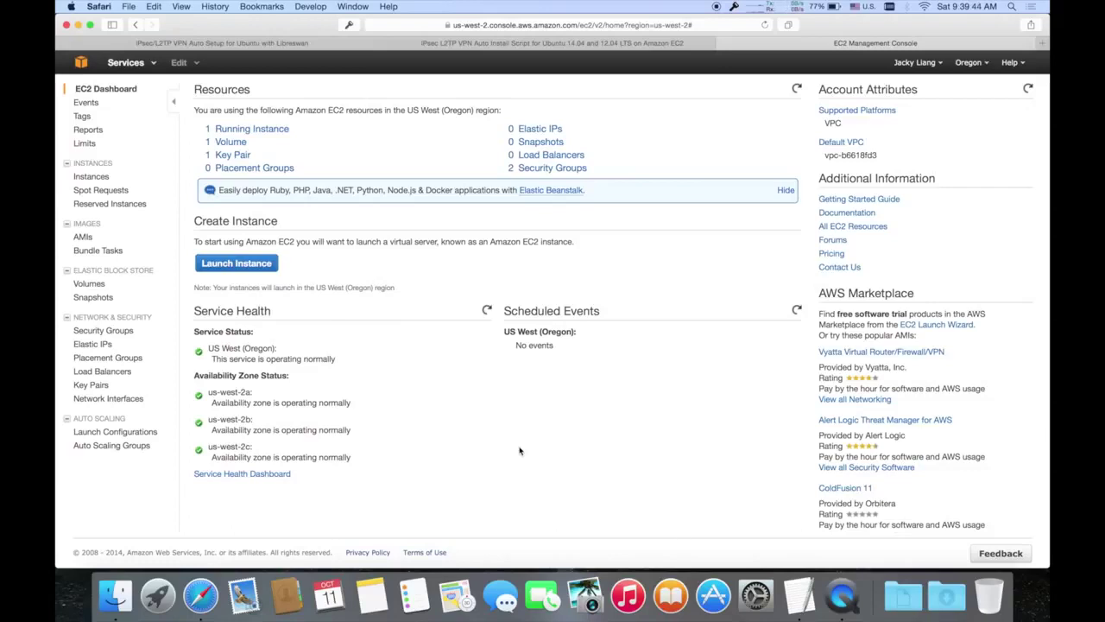
click(257, 265)
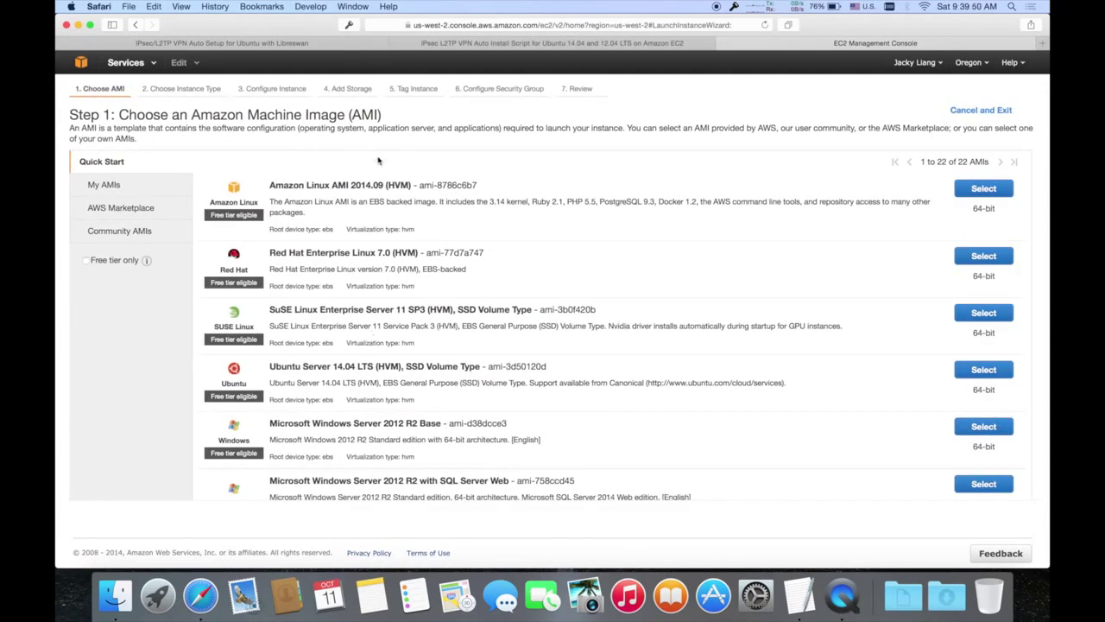
Step: Look over the Quick Start AMIs, then switch to the Community AMIs list
scroll(402, 193, down, 2)
scroll(423, 207, down, 15)
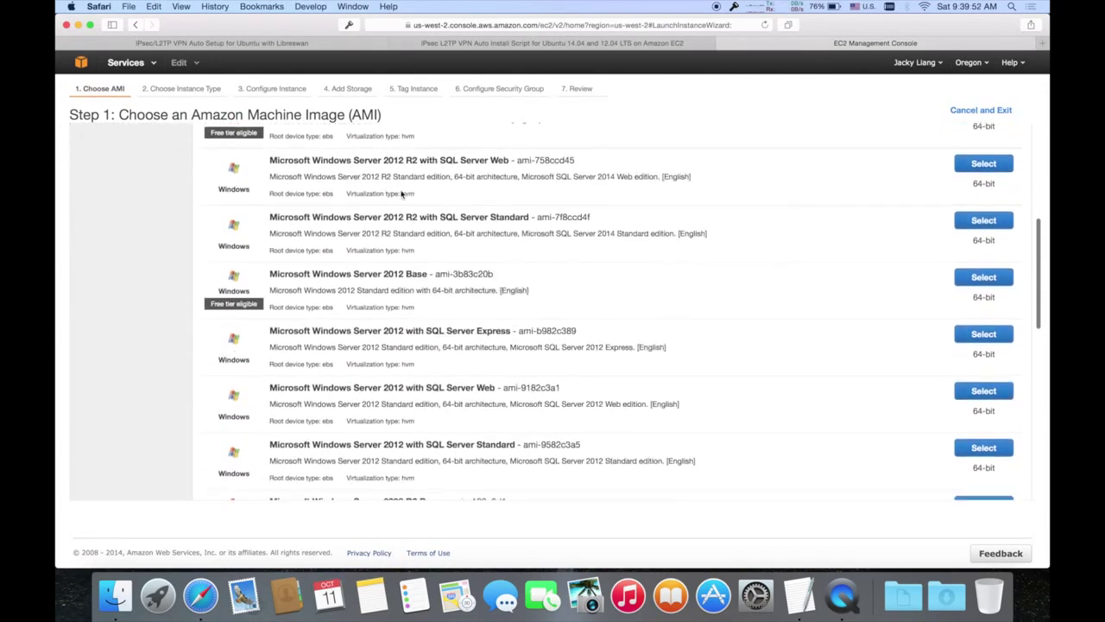
scroll(436, 301, up, 15)
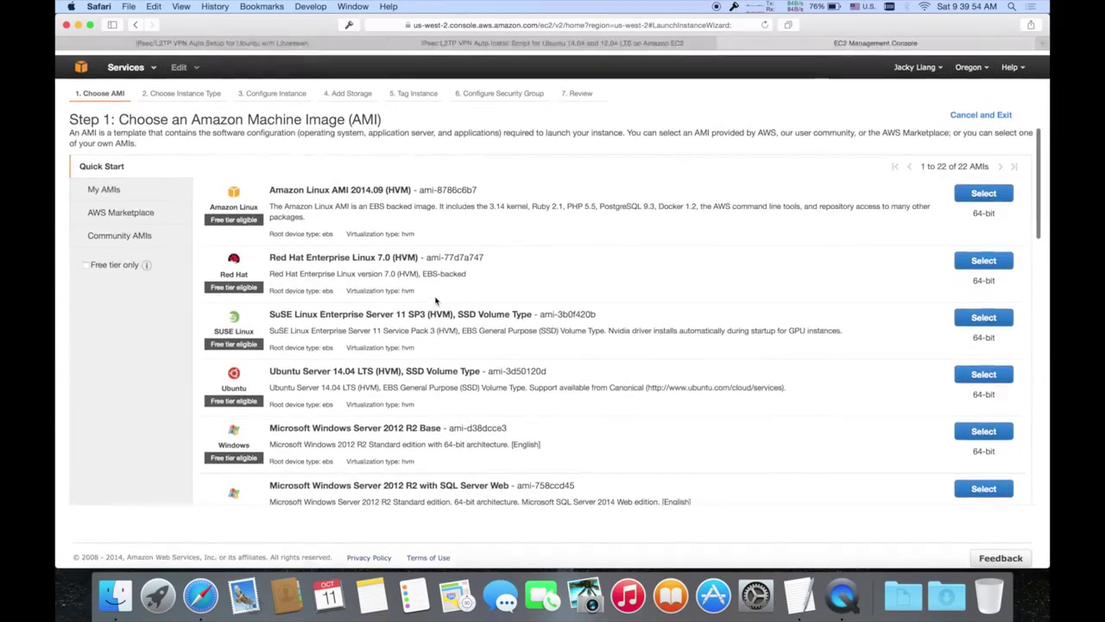
scroll(341, 259, down, 1)
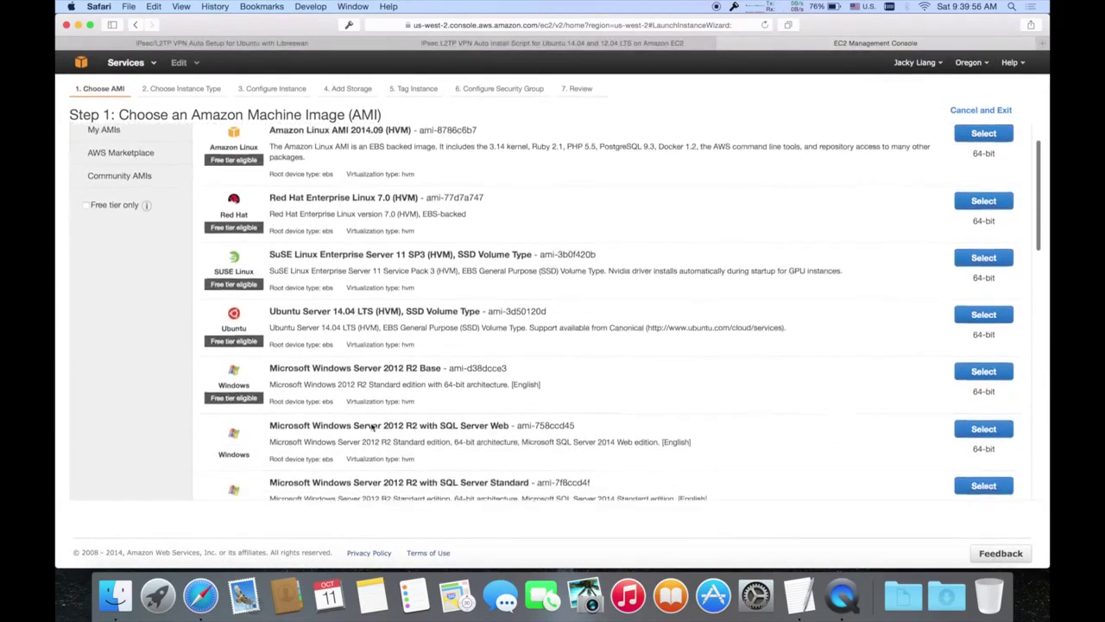
scroll(285, 319, up, 1)
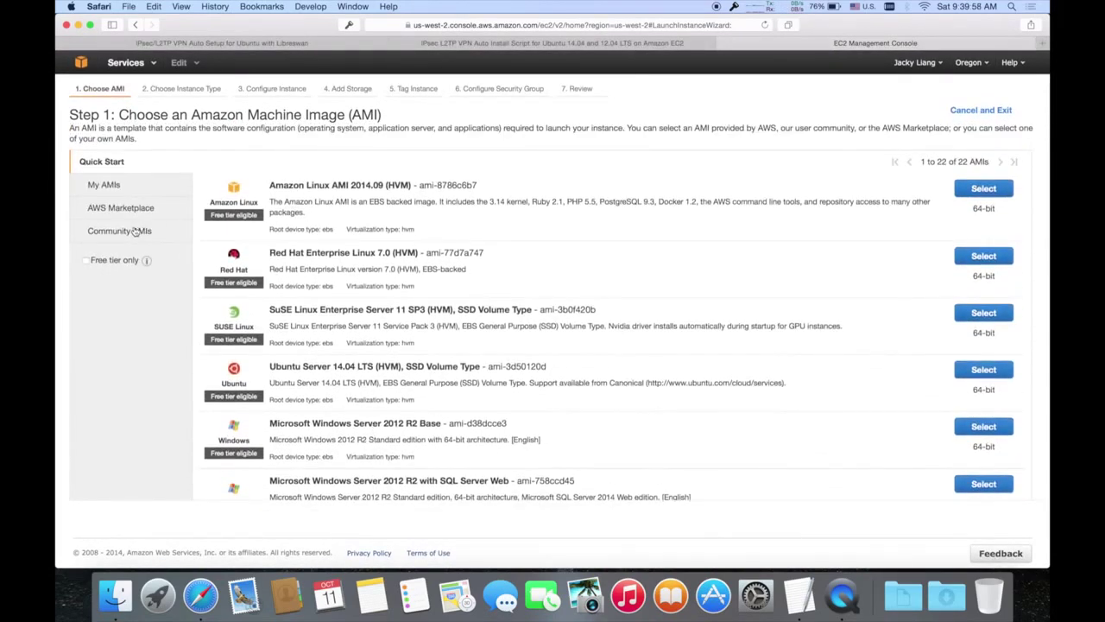
click(163, 234)
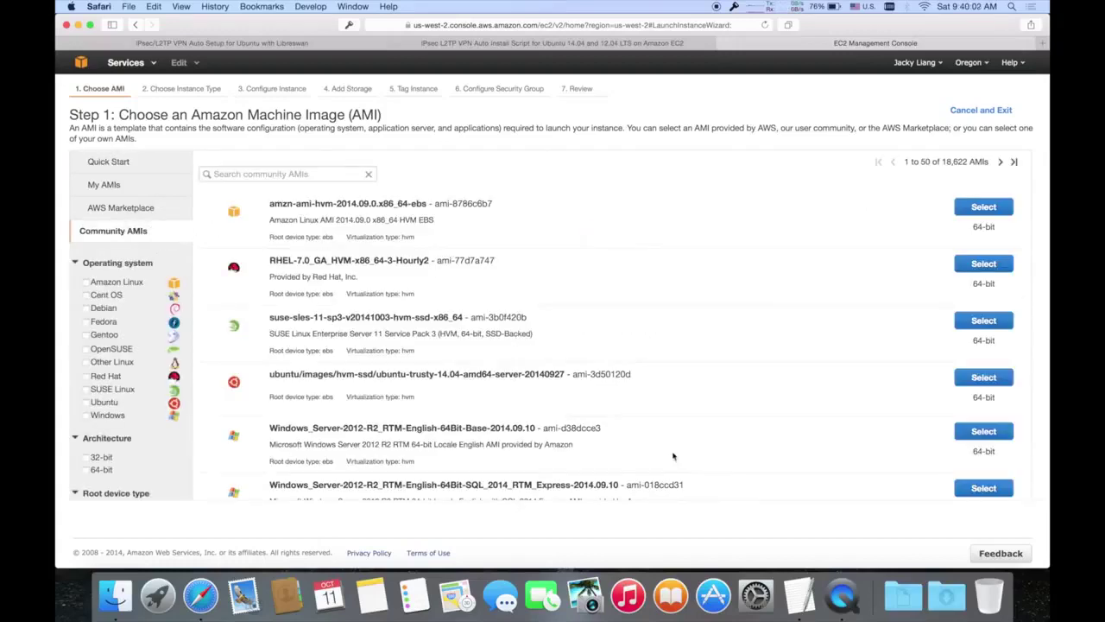
Step: Copy the AMI ID 8bb8c0bb from the TextEdit note and search Community AMIs for it
click(797, 595)
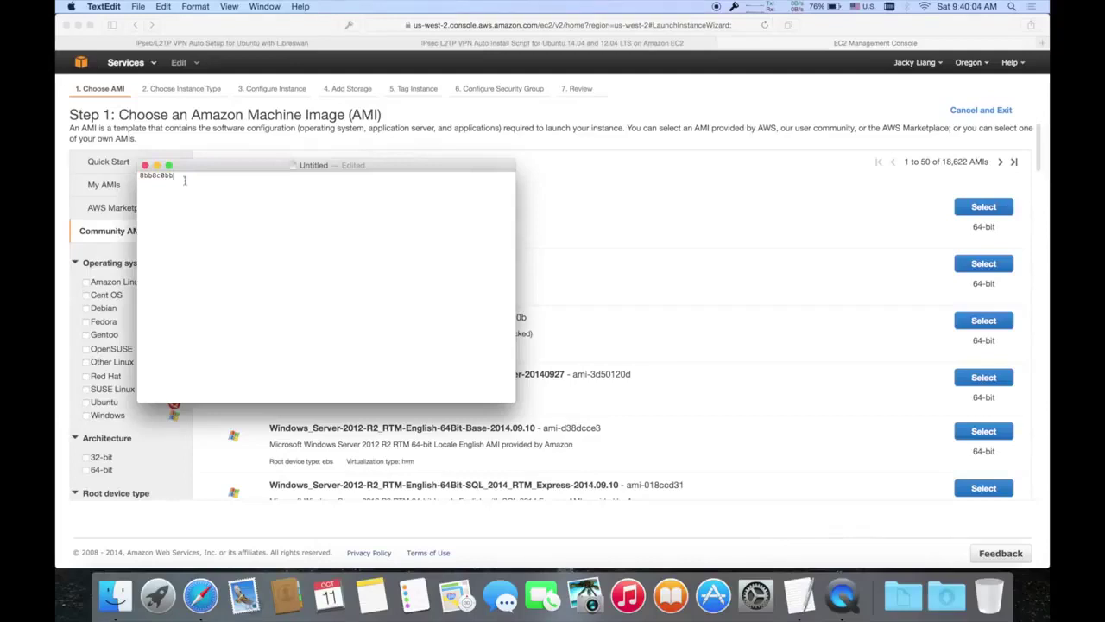
drag(186, 180, 125, 175)
key(super+c)
click(253, 145)
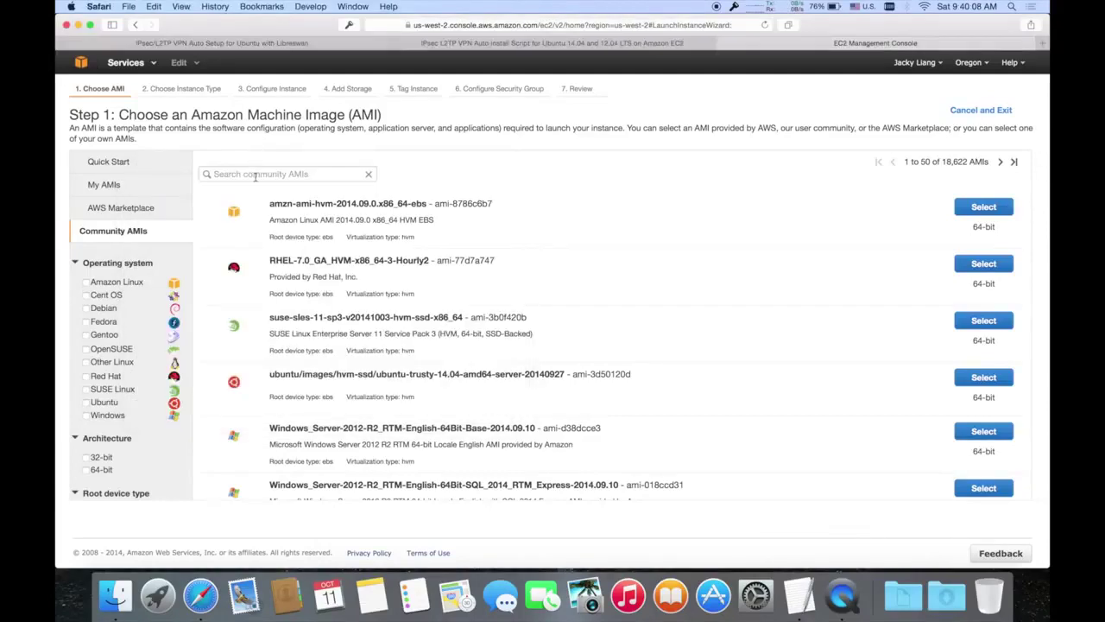
click(255, 173)
key(super+v)
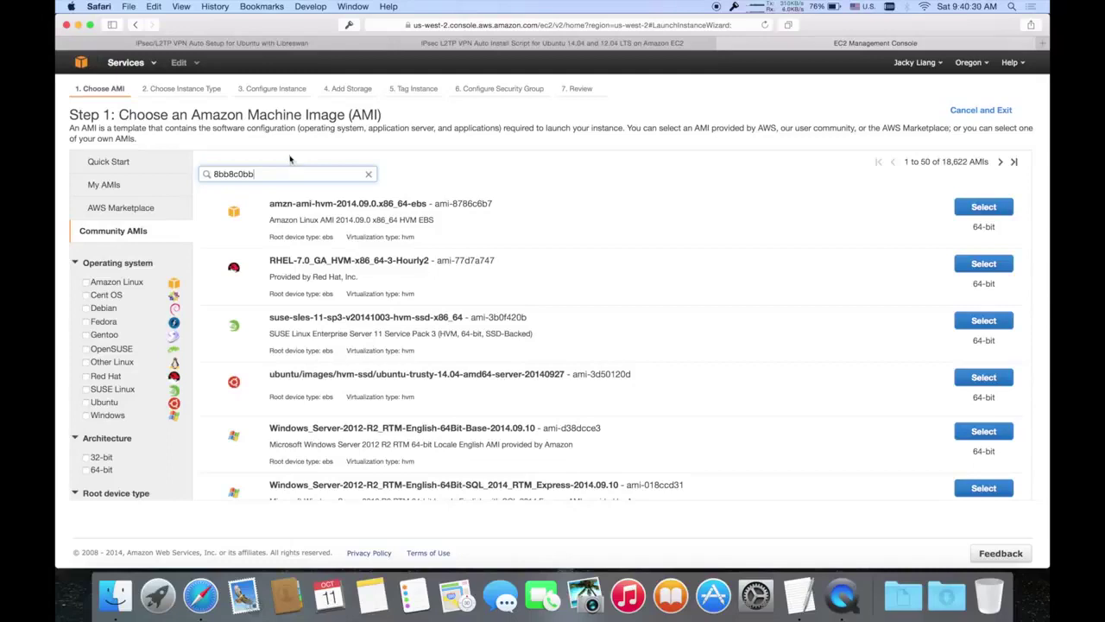
key(Return)
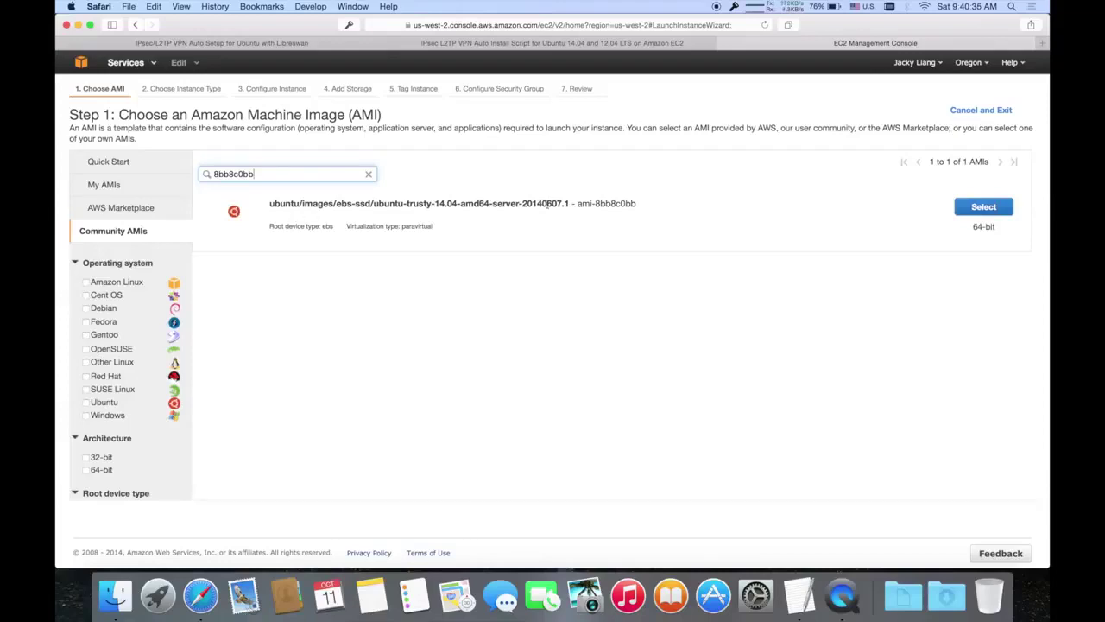
drag(576, 204, 627, 203)
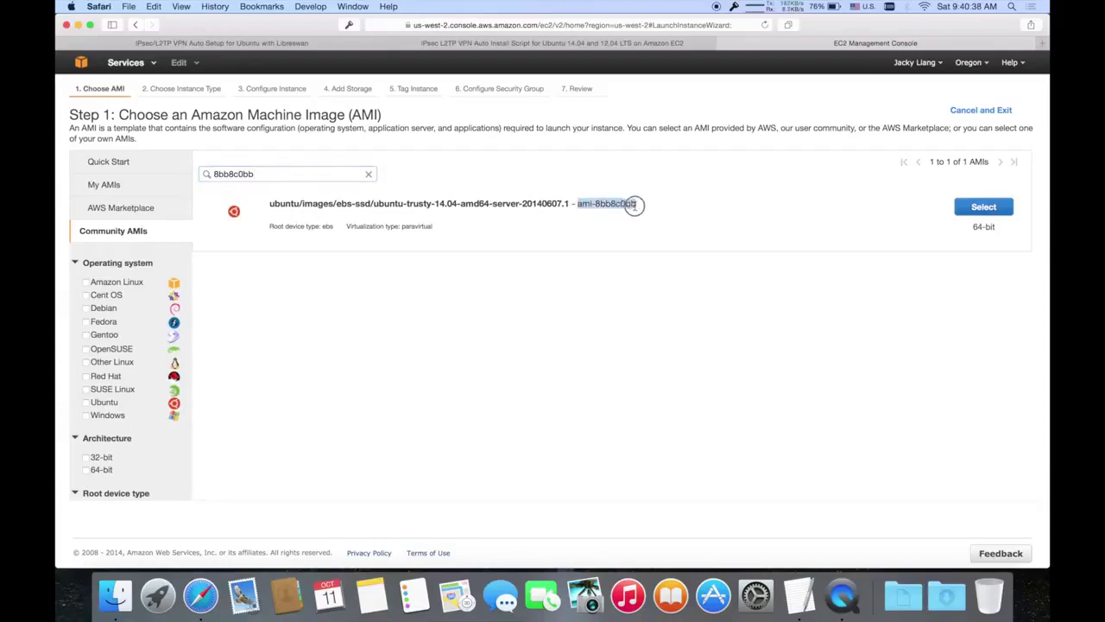
click(568, 250)
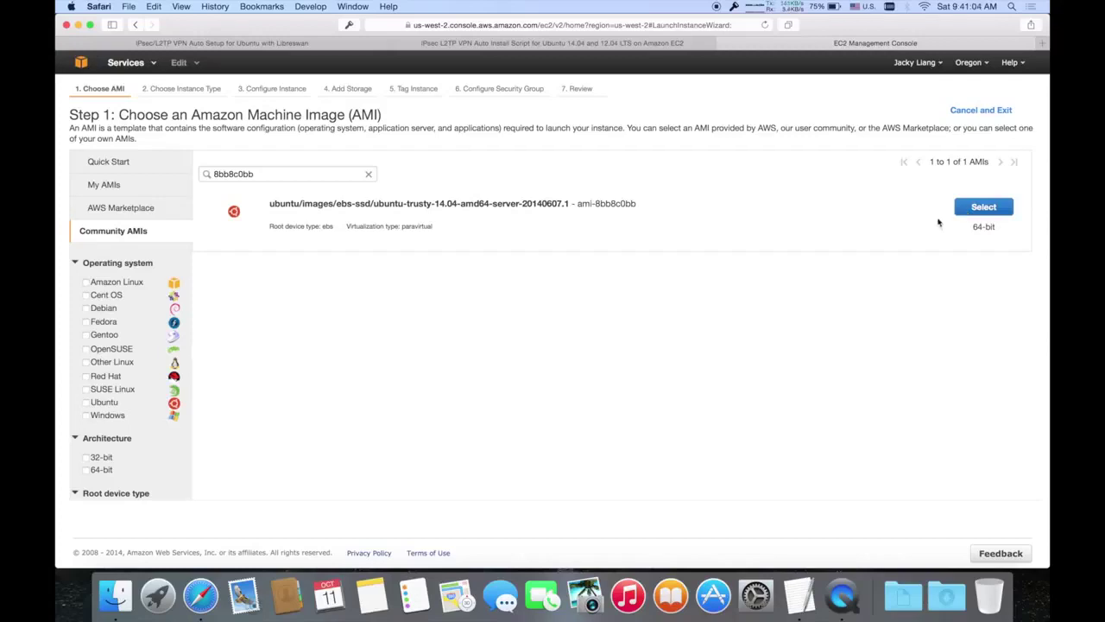
Step: Select the ubuntu-trusty ami-8bb8c0bb image, keep t1.micro, and proceed to instance details
click(963, 209)
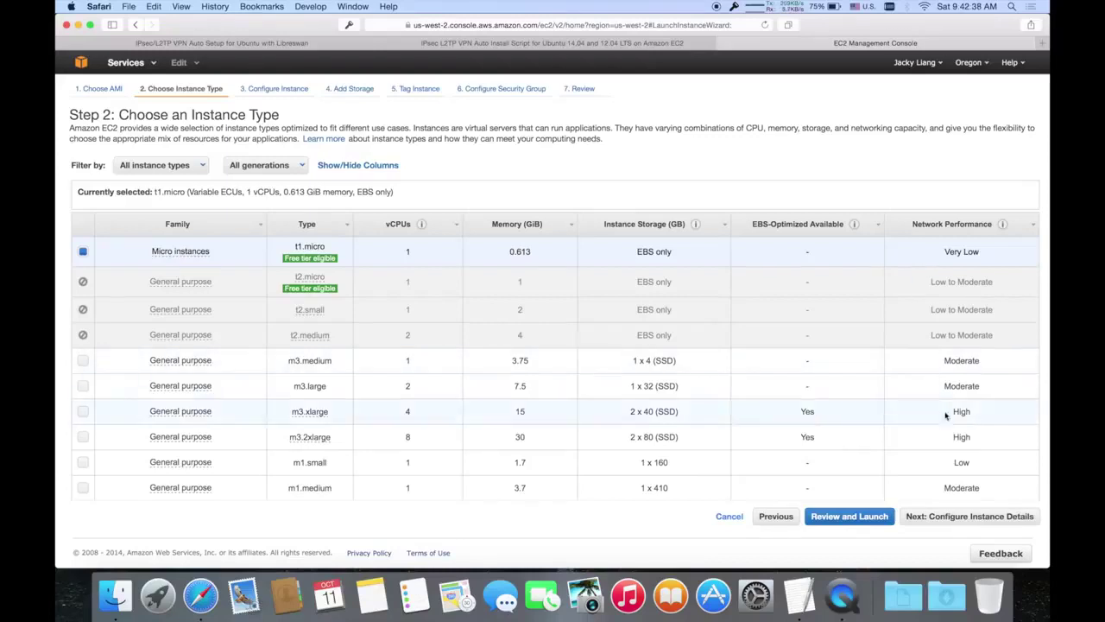
click(961, 521)
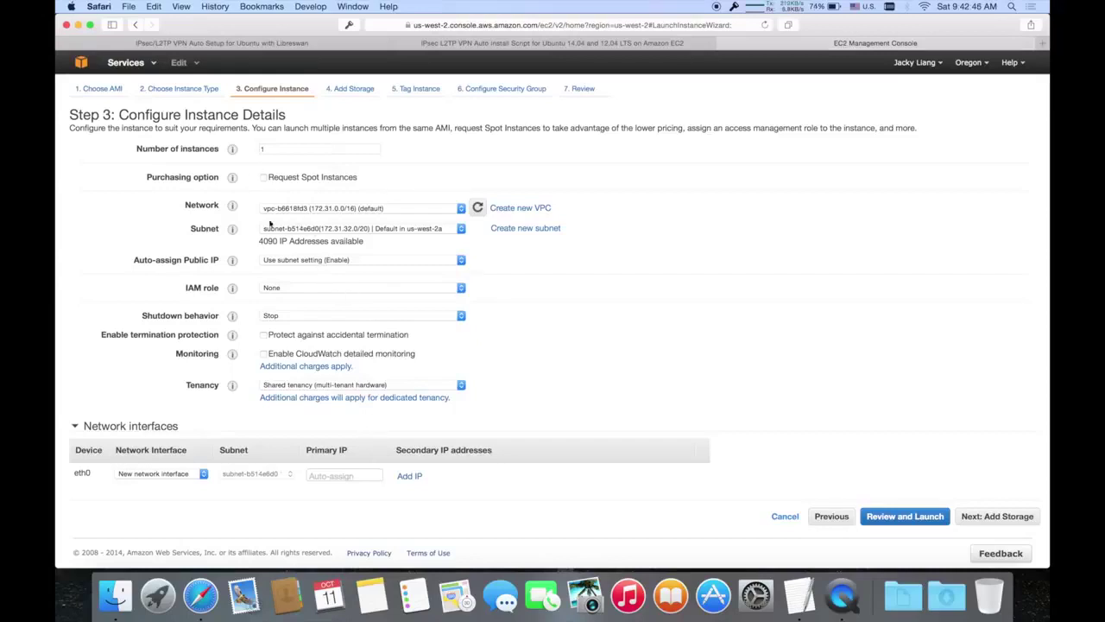
Step: Keep the default VPC and only the eth0 interface, removing the added eth1
click(271, 209)
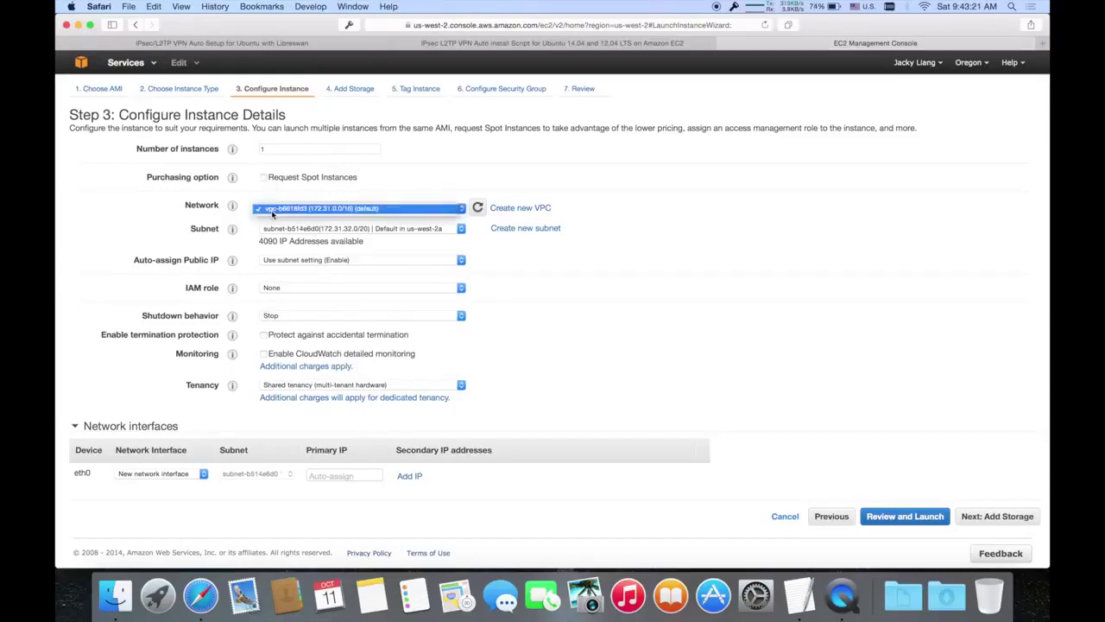
click(273, 210)
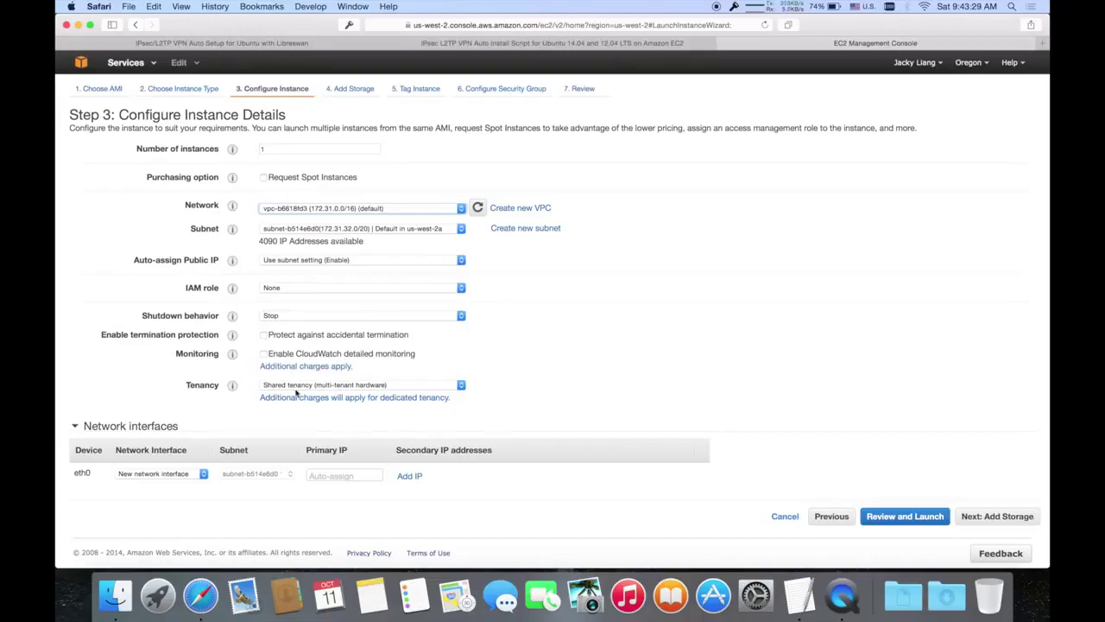
scroll(296, 393, down, 3)
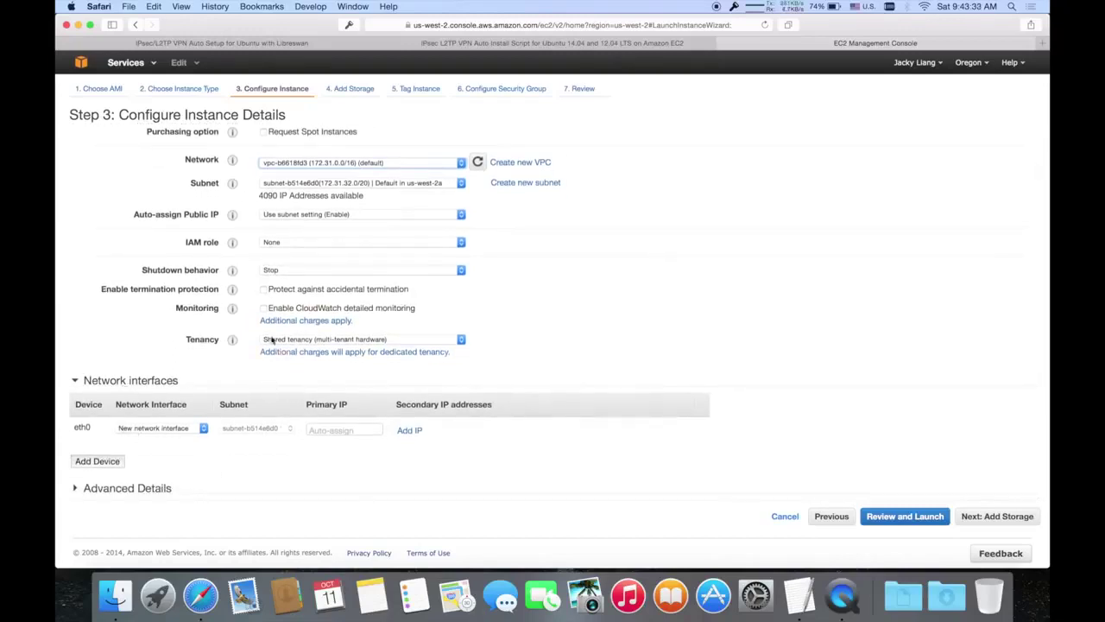
click(178, 429)
click(112, 461)
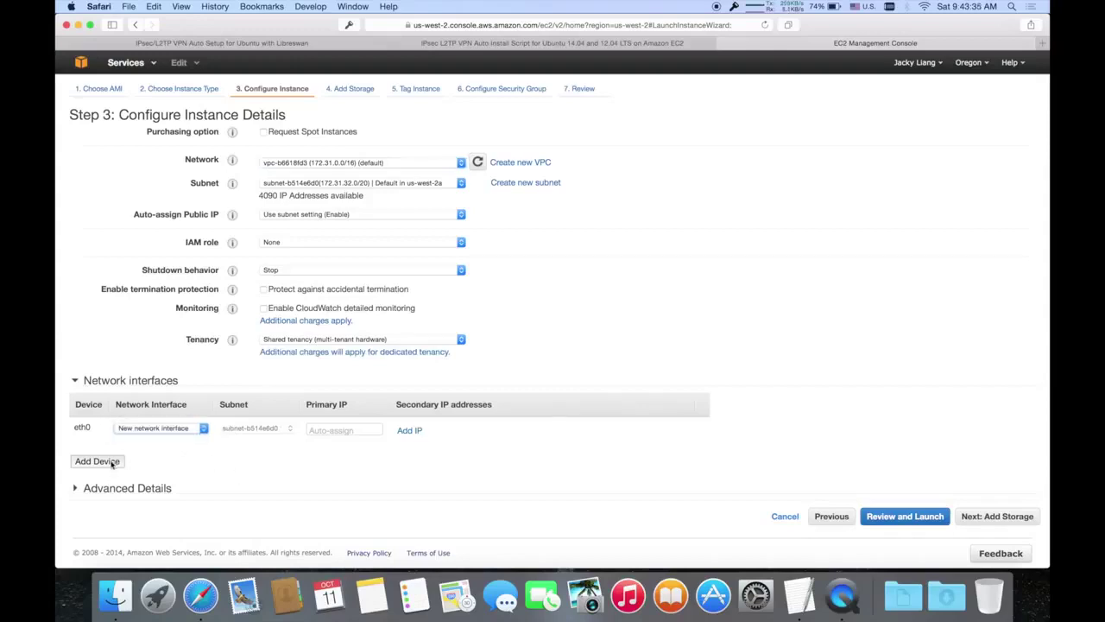
click(112, 461)
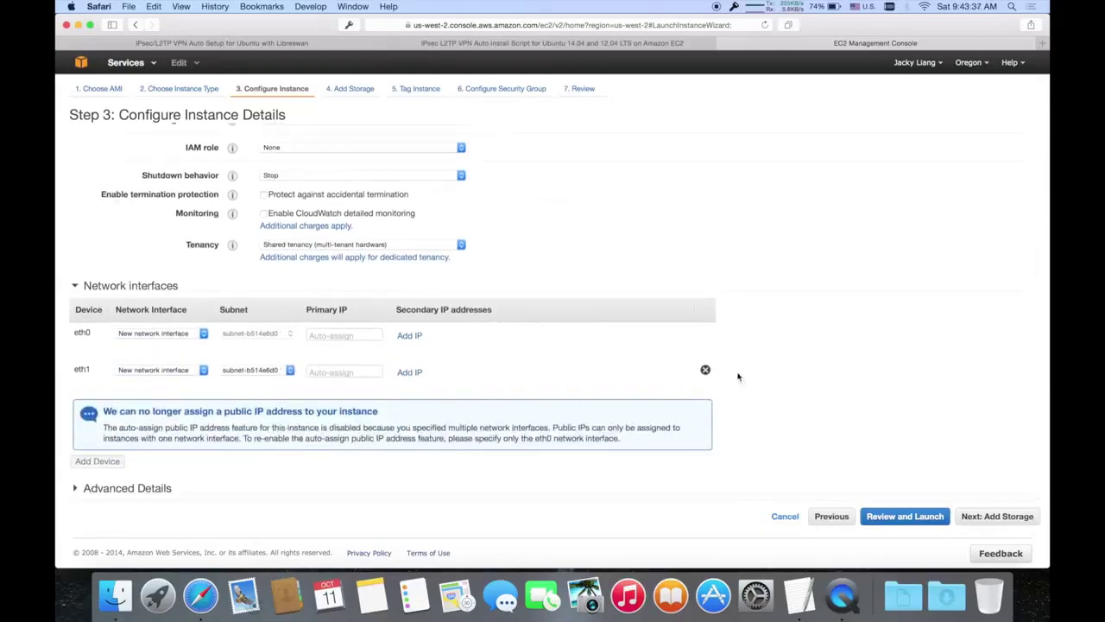
click(706, 370)
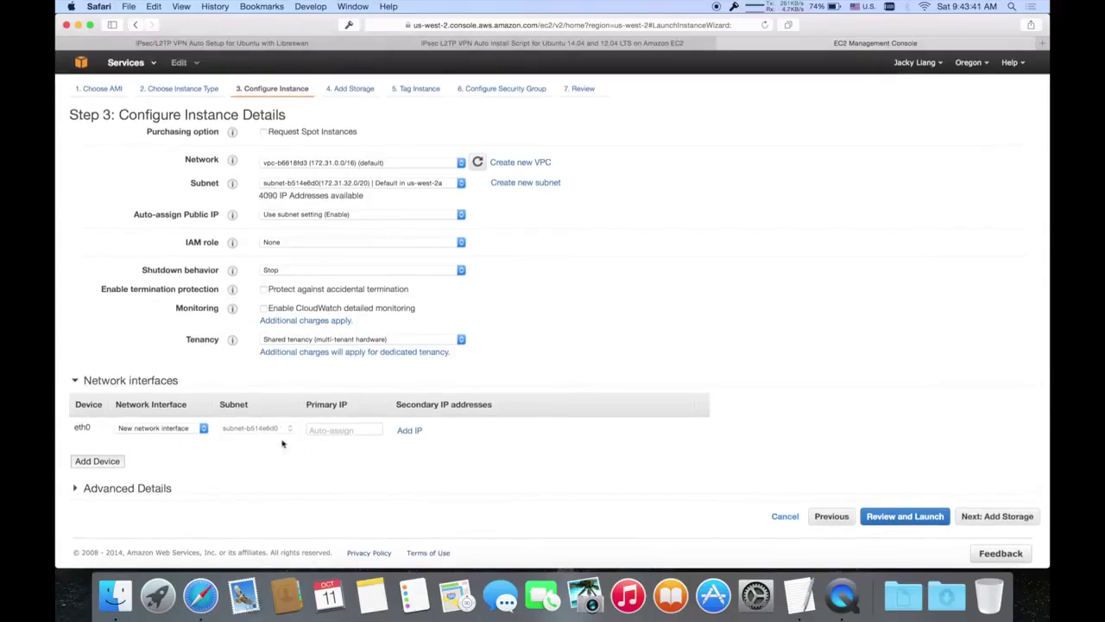
Step: Expand Advanced Details and place the cursor in the empty User data box
click(75, 488)
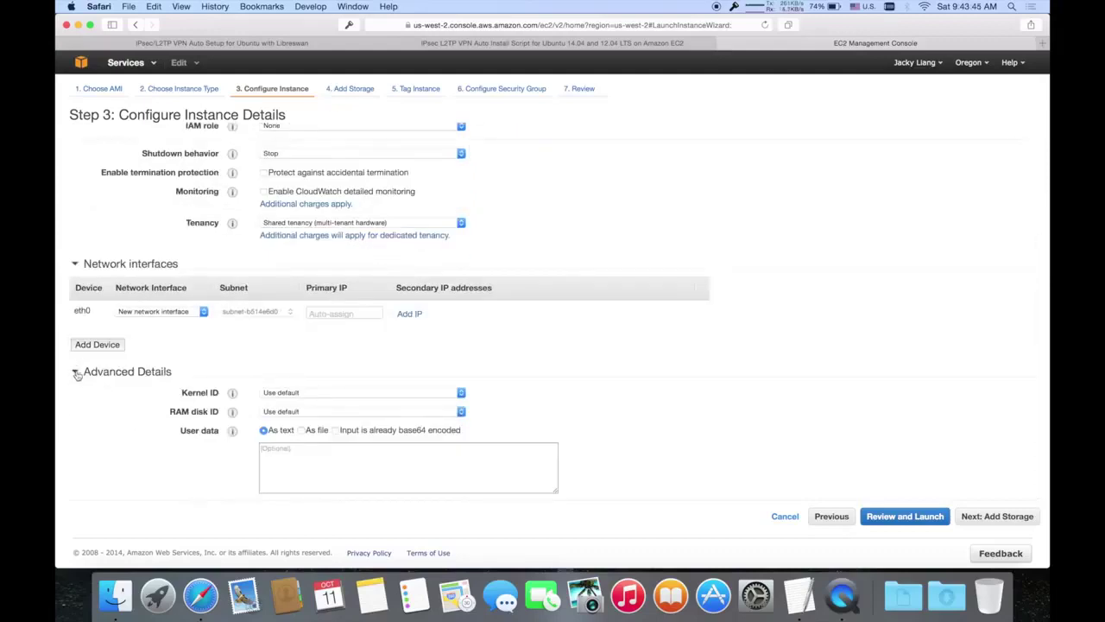
click(76, 373)
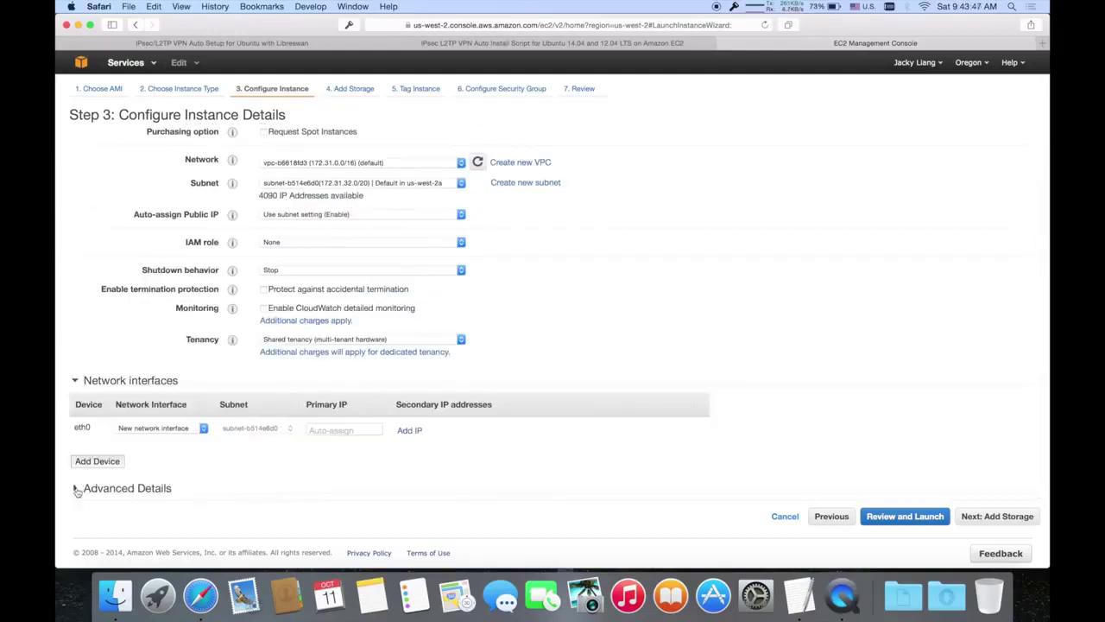
click(75, 488)
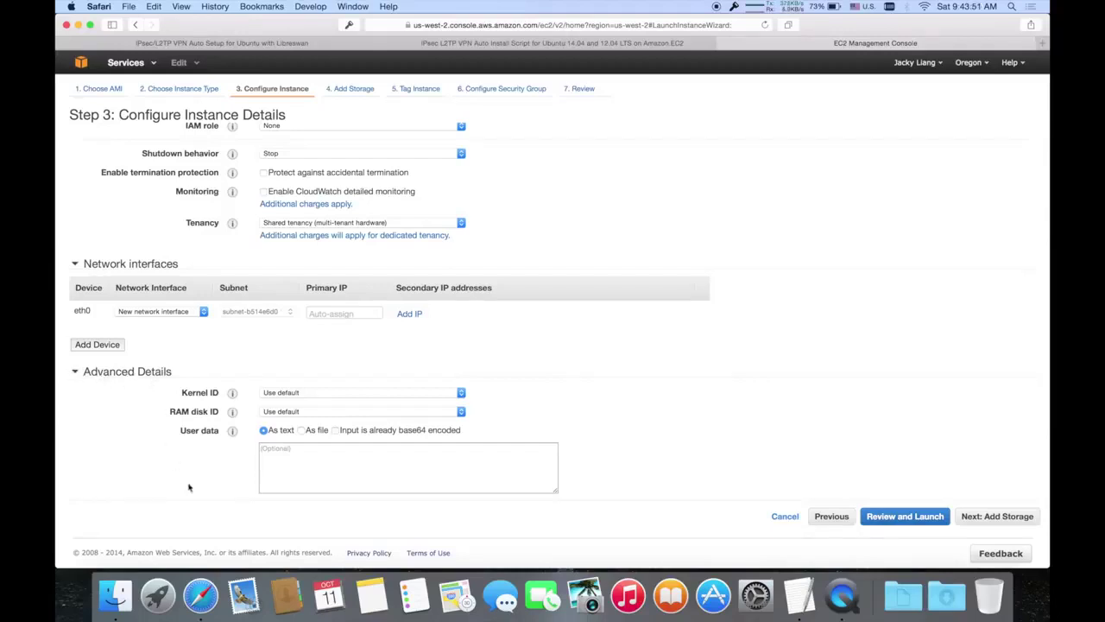
mouse_move(197, 396)
click(281, 463)
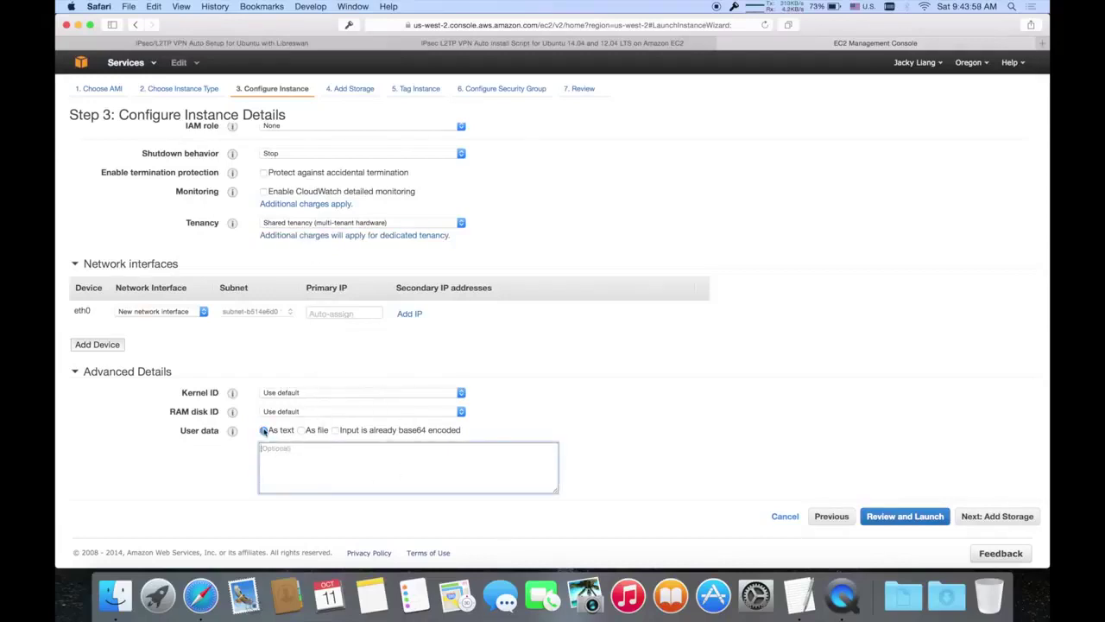
Step: Copy the full vpnsetup.sh script code from the GitHub gist page
click(477, 45)
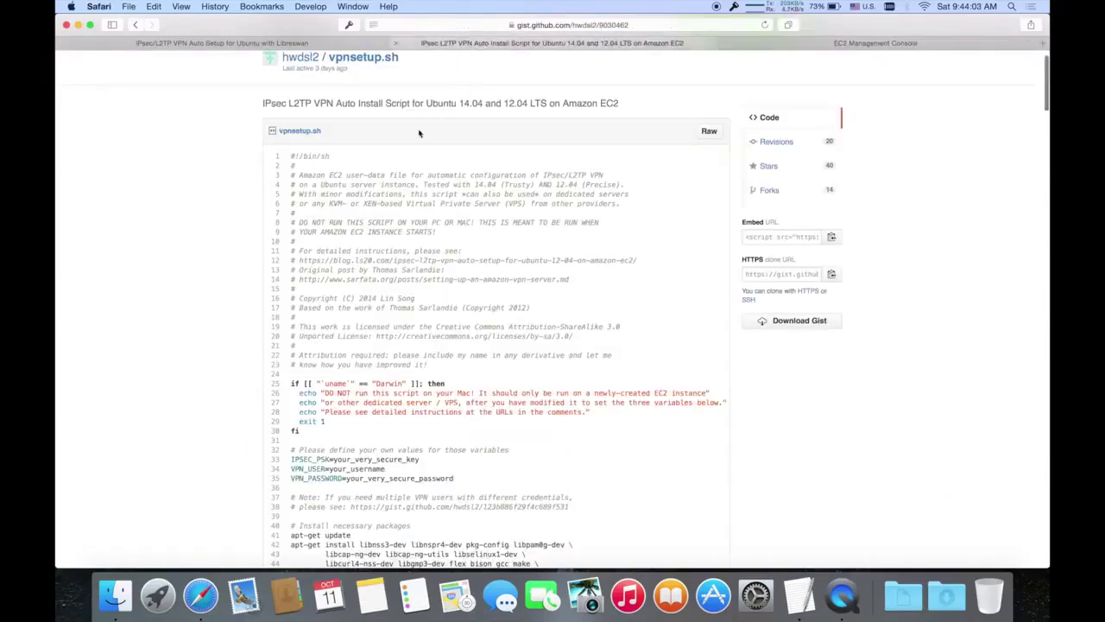
scroll(245, 180, up, 2)
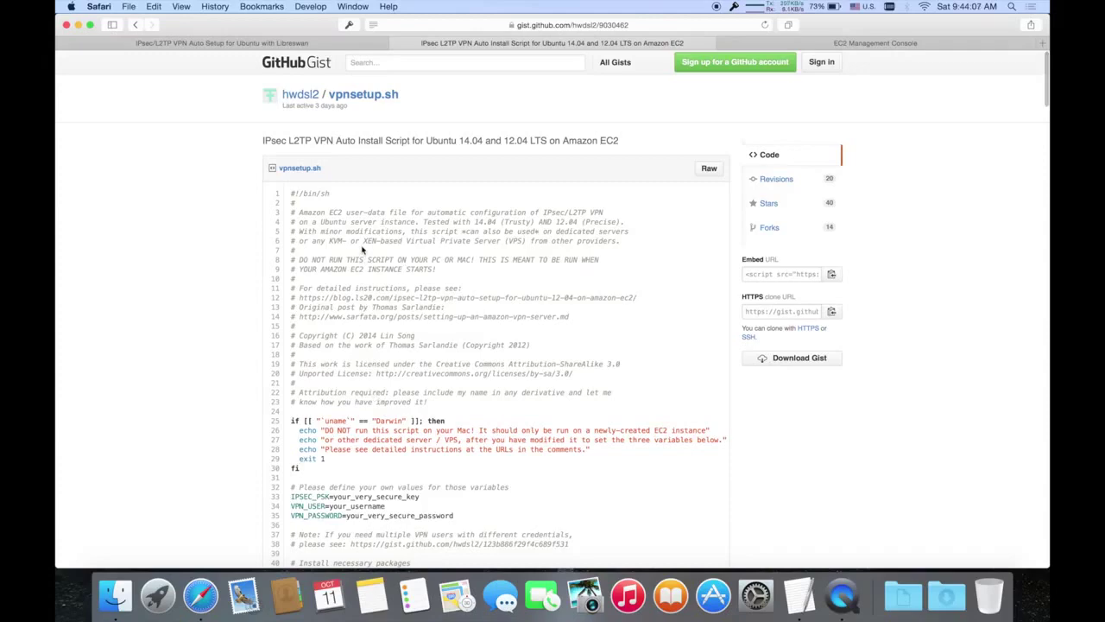
right_click(394, 289)
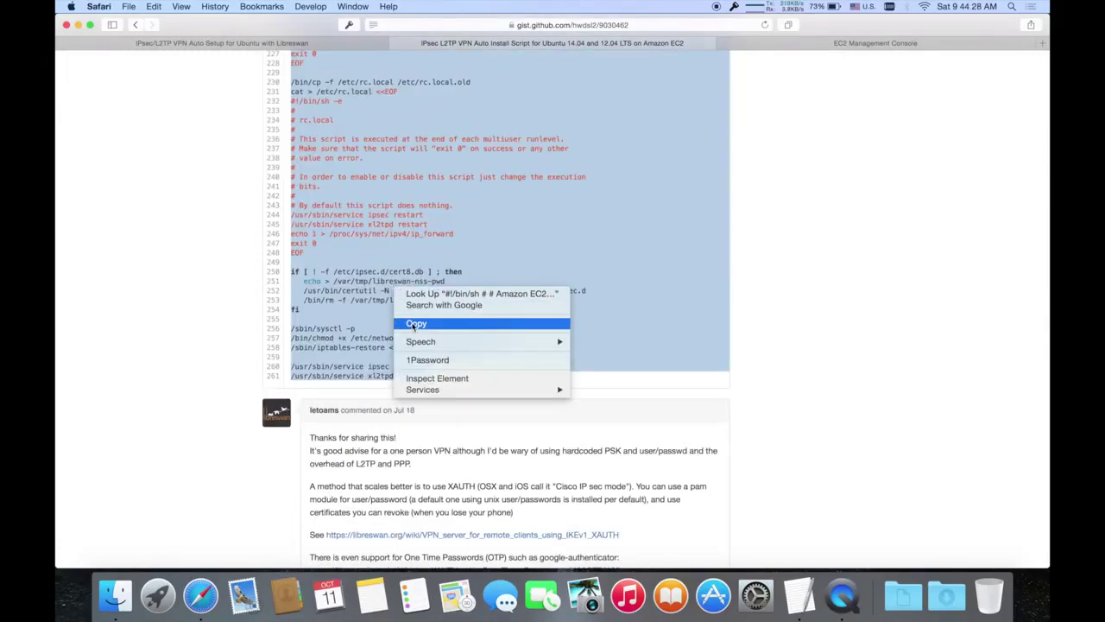
click(415, 323)
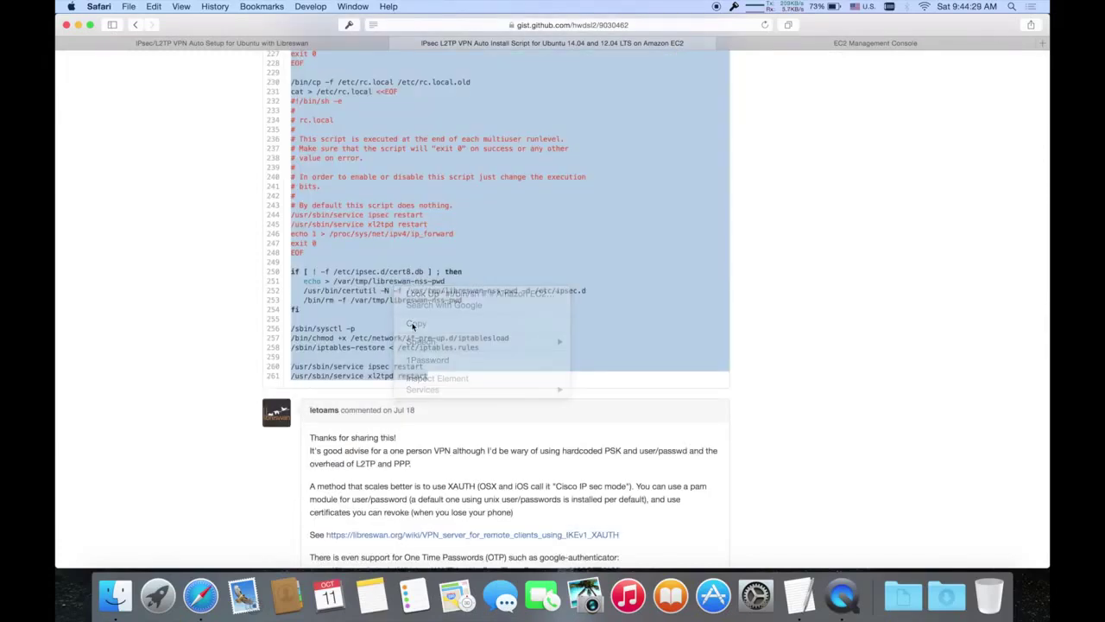
scroll(442, 237, up, 20)
scroll(441, 237, up, 5)
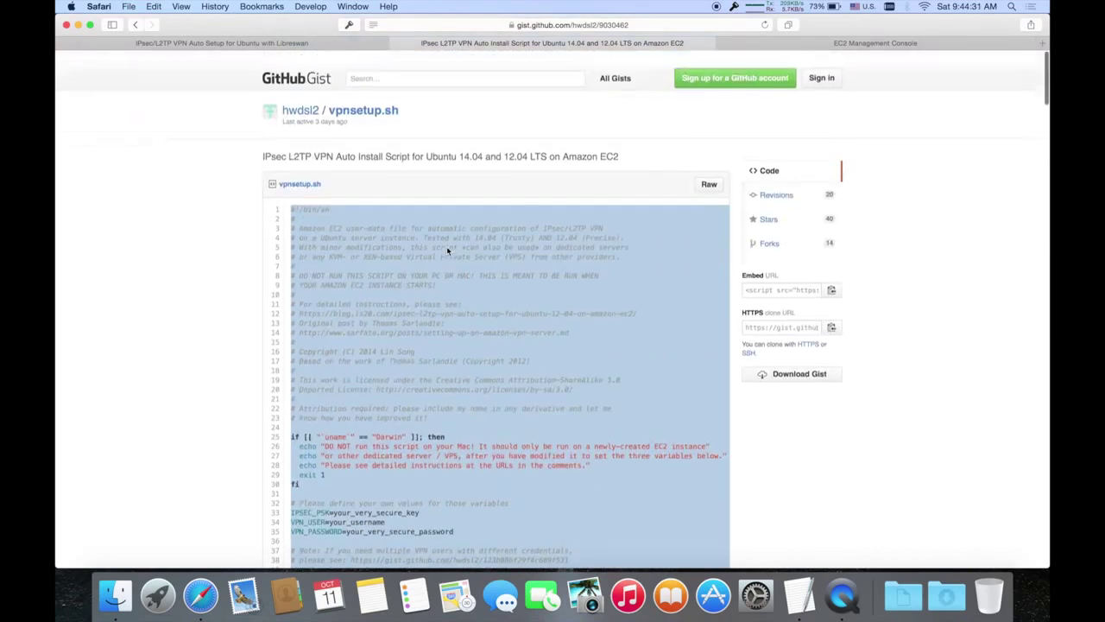
click(447, 246)
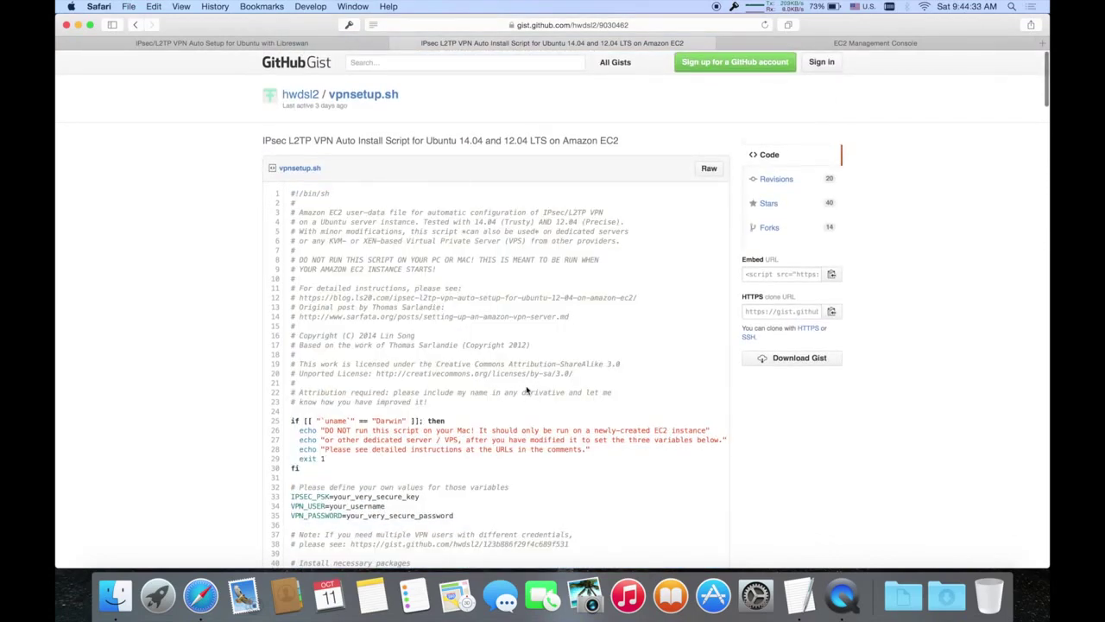
Step: Open a new TextEdit document, enlarge it, and paste the VPN script into it
click(803, 594)
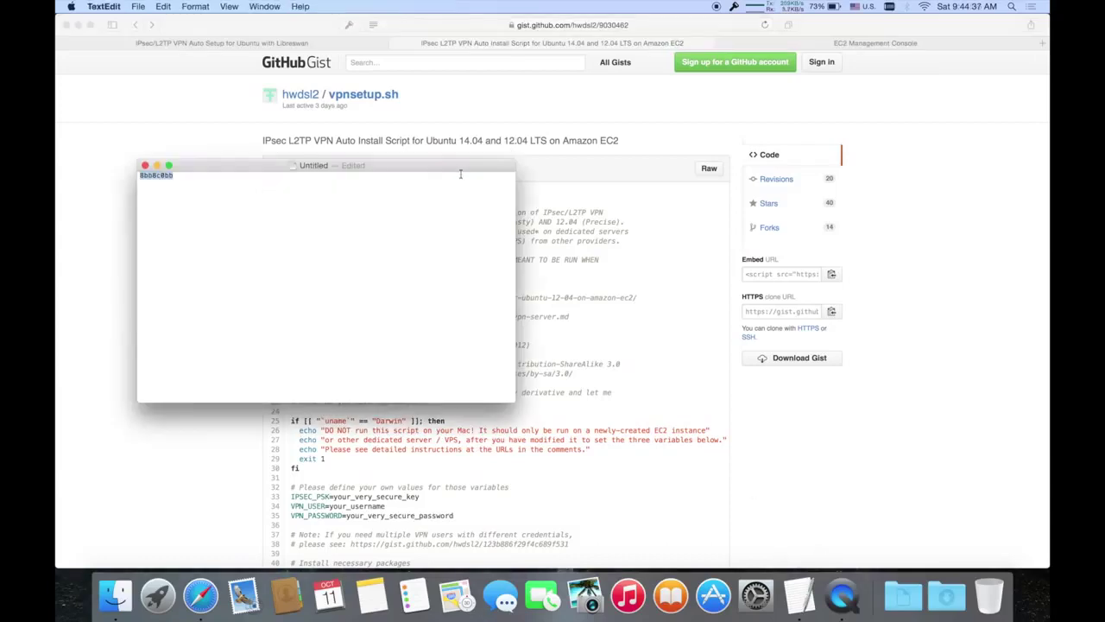
key(super+v)
drag(456, 165, 488, 54)
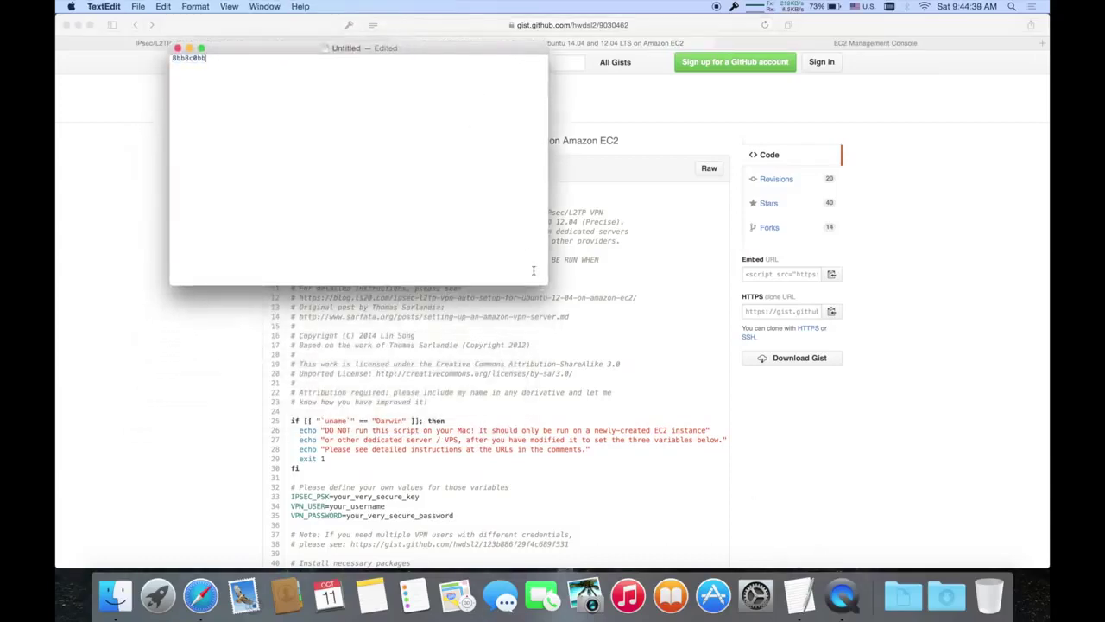
drag(546, 288, 983, 568)
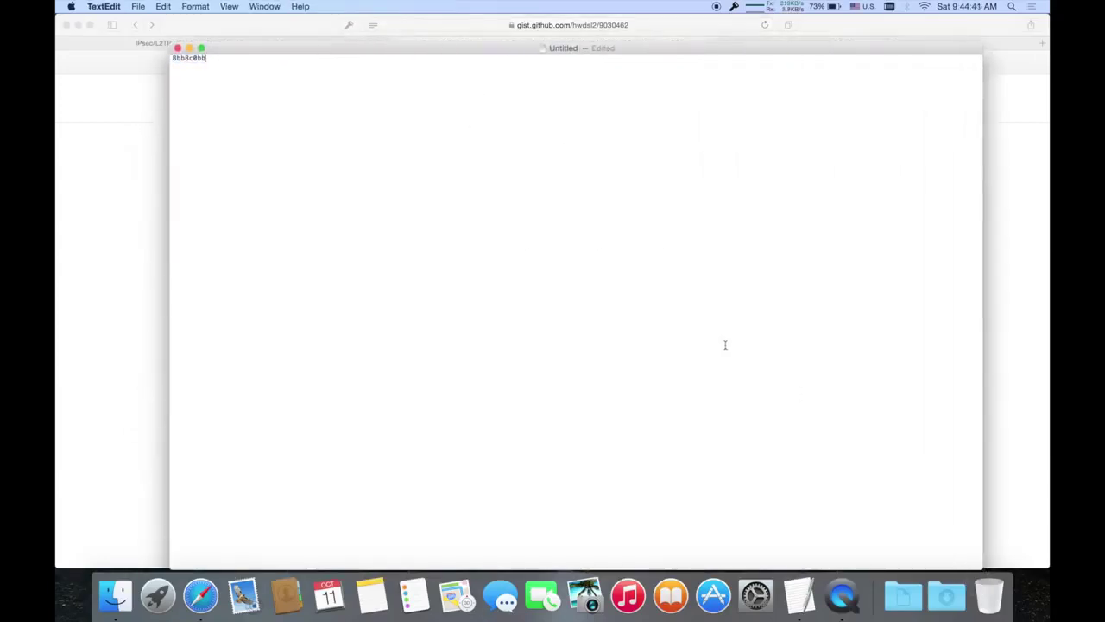
key(super+a)
key(super+v)
scroll(393, 306, up, 15)
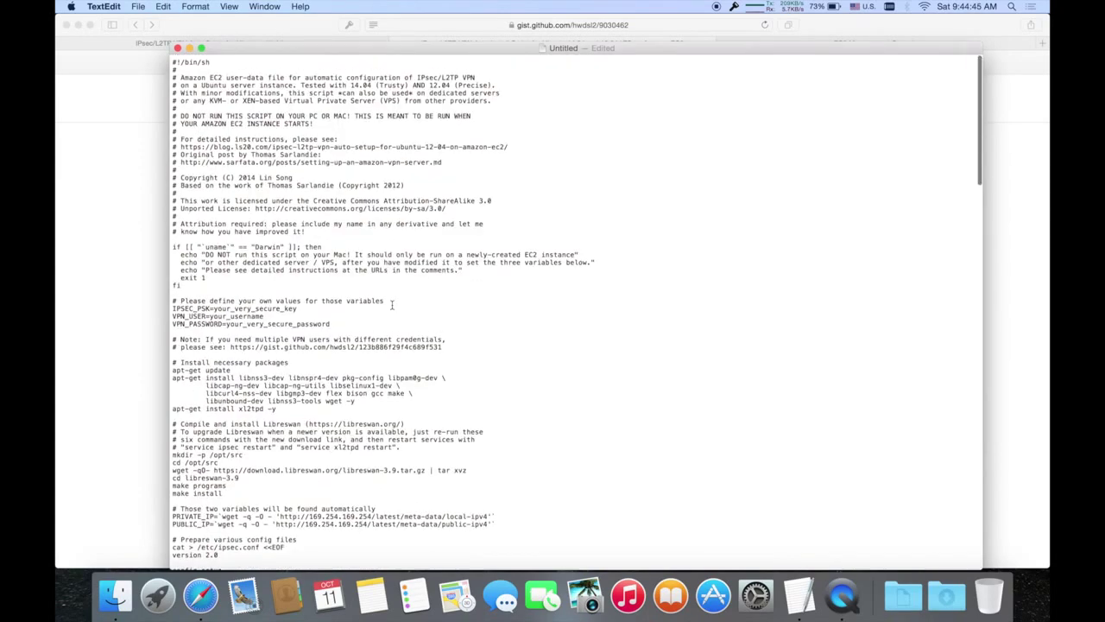
click(276, 50)
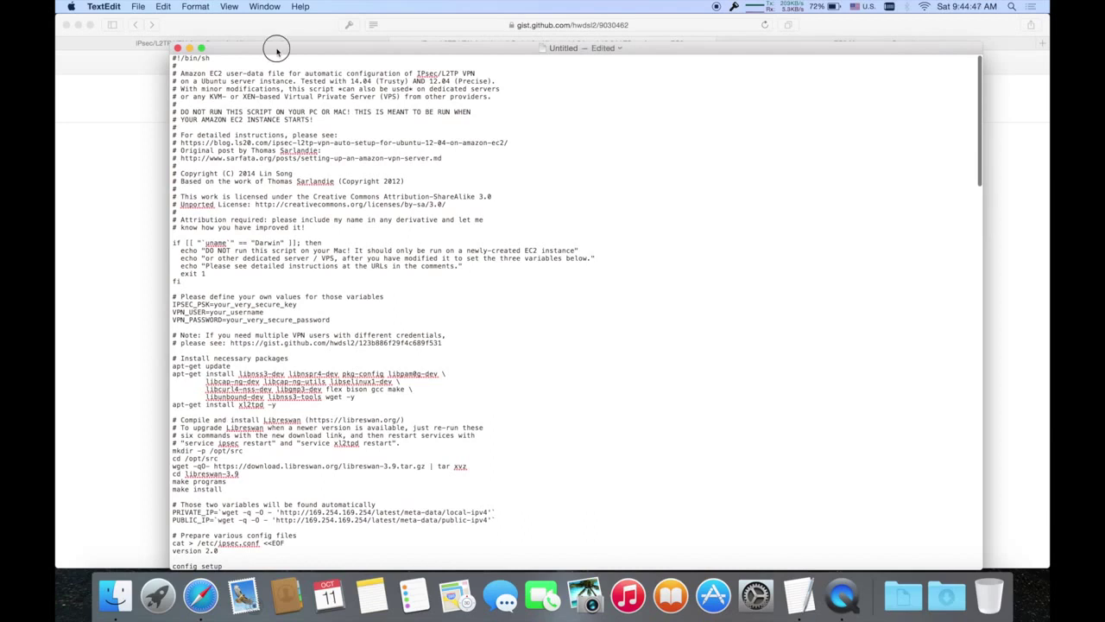
drag(276, 50, 276, 33)
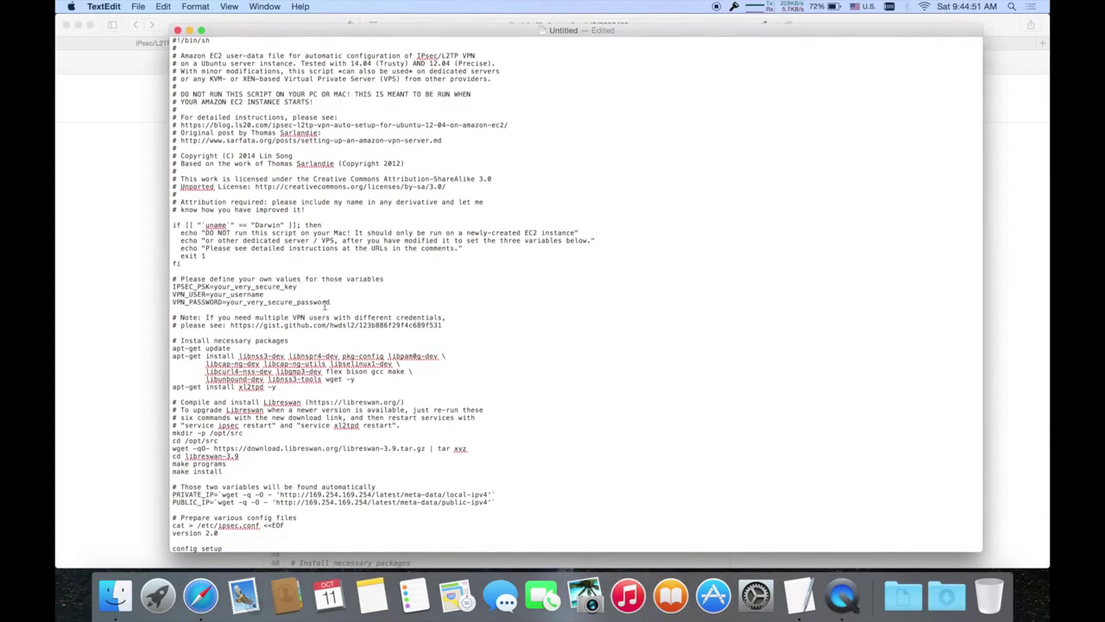
Step: Select the placeholder value on the IPSEC_PSK line of the variables block
drag(326, 304, 168, 272)
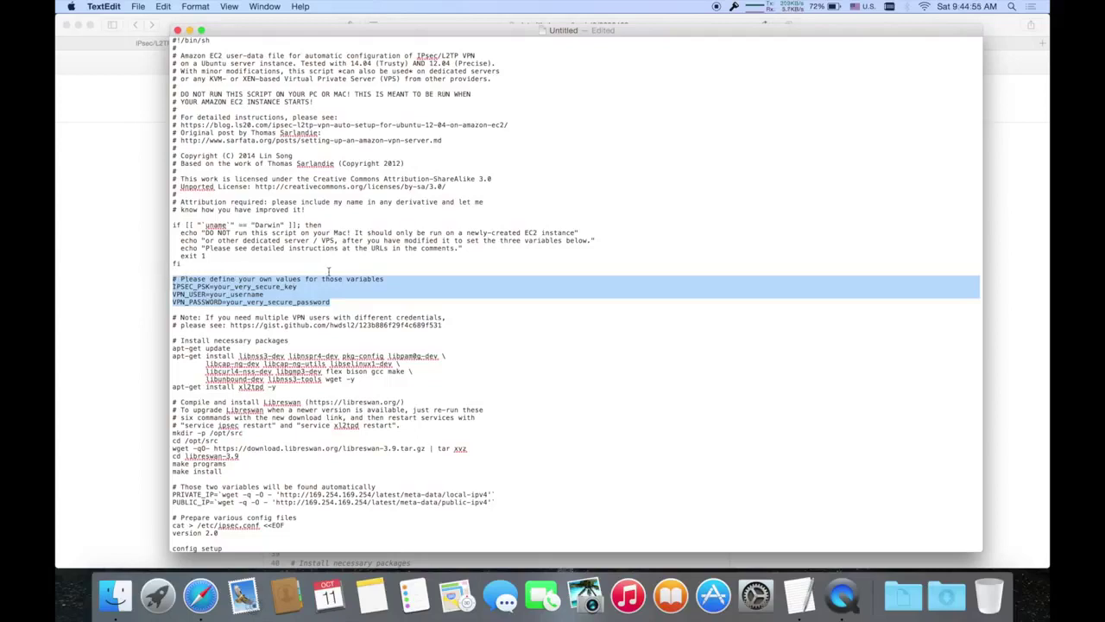
click(302, 289)
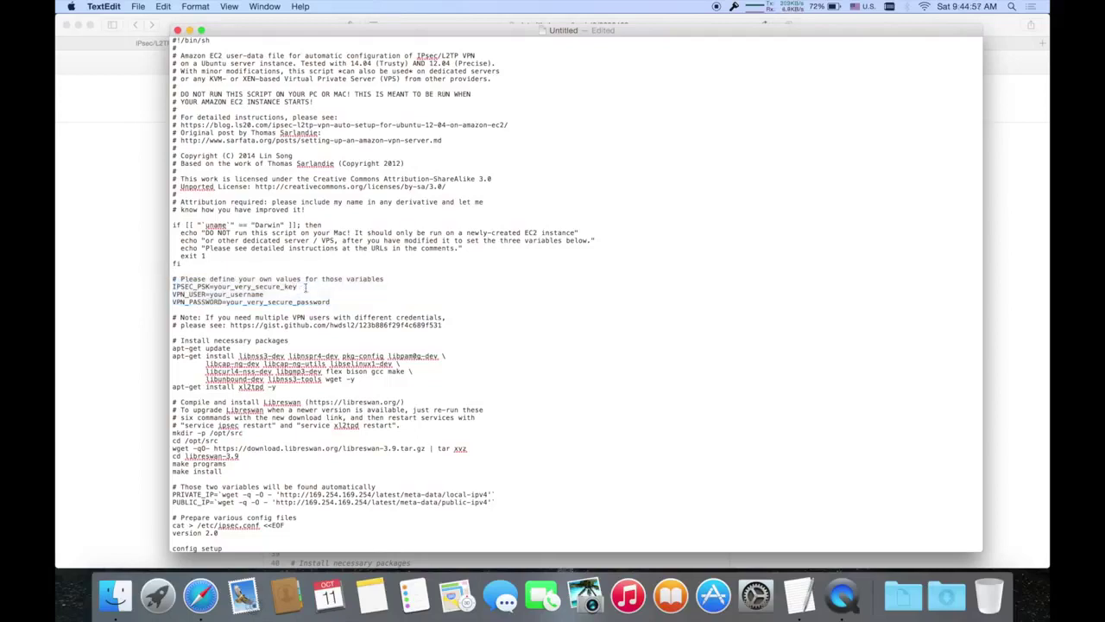
drag(304, 289, 214, 288)
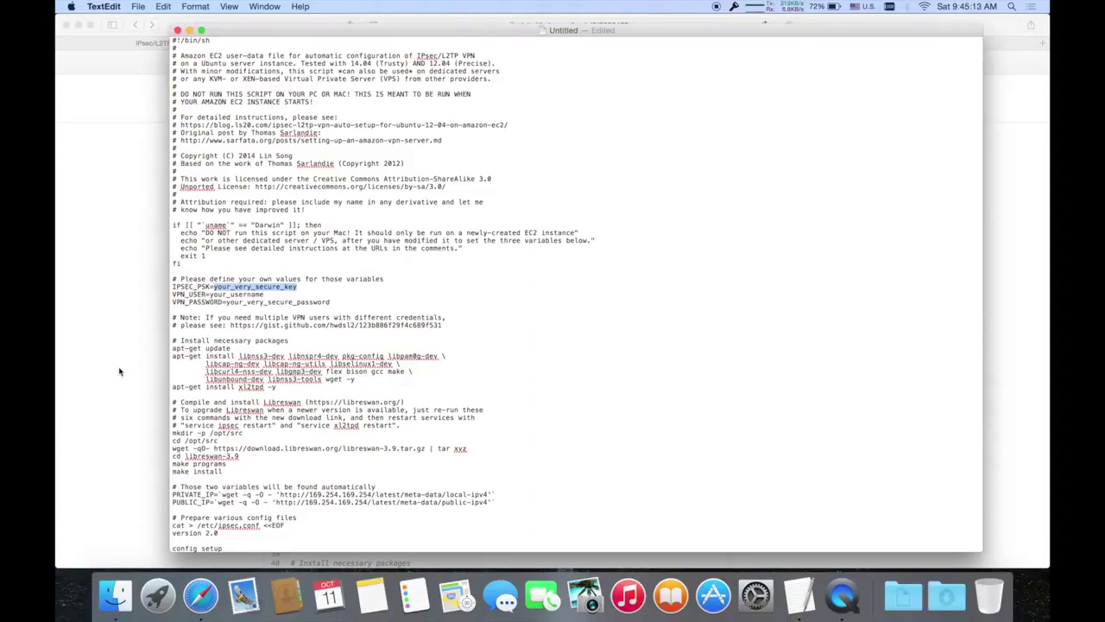
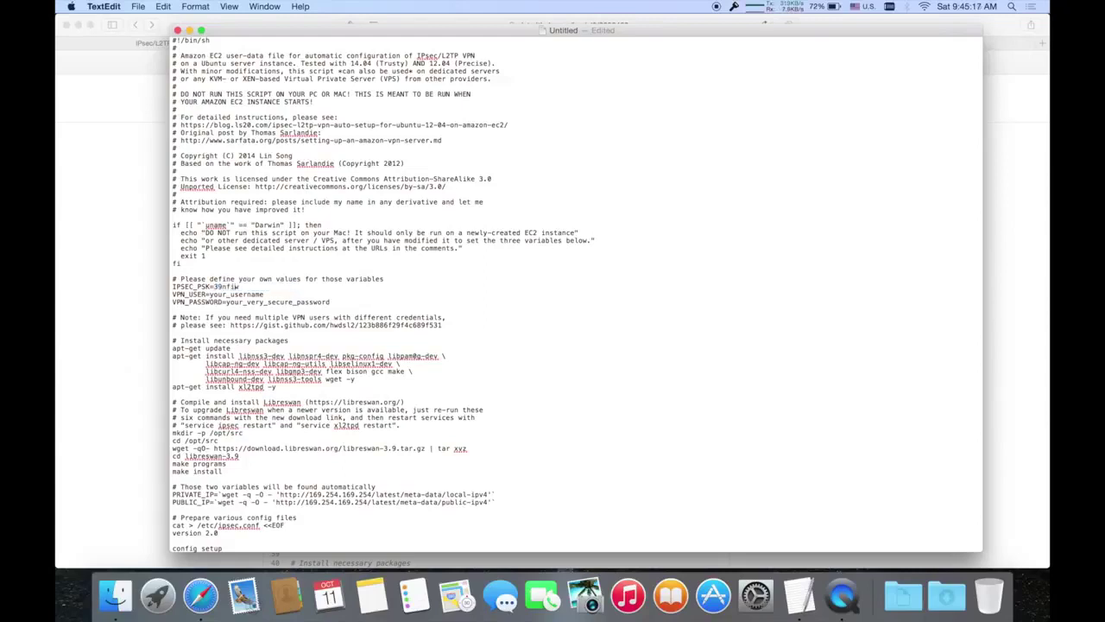
Step: Replace the IPSEC_PSK placeholder with a custom pre-shared key
key(Left)
key(Left)
key(Left)
key(Left)
key(Left)
drag(213, 287, 264, 289)
click(264, 287)
Step: Set VPN_USER to a custom username and VPN_PASSWORD to a custom password
drag(264, 295, 210, 295)
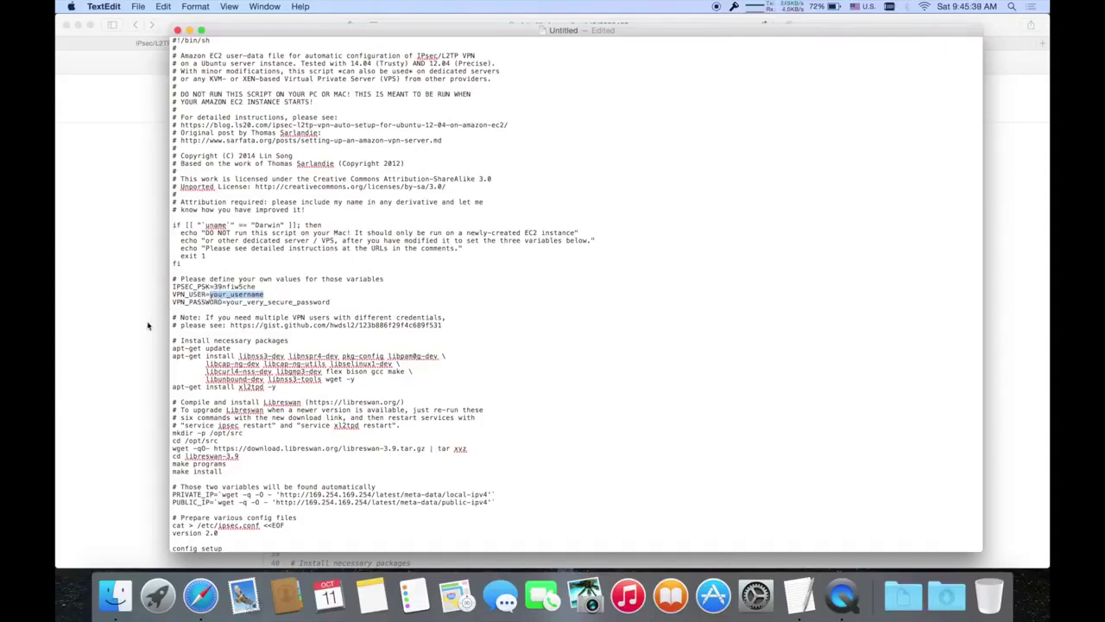
drag(332, 302, 230, 302)
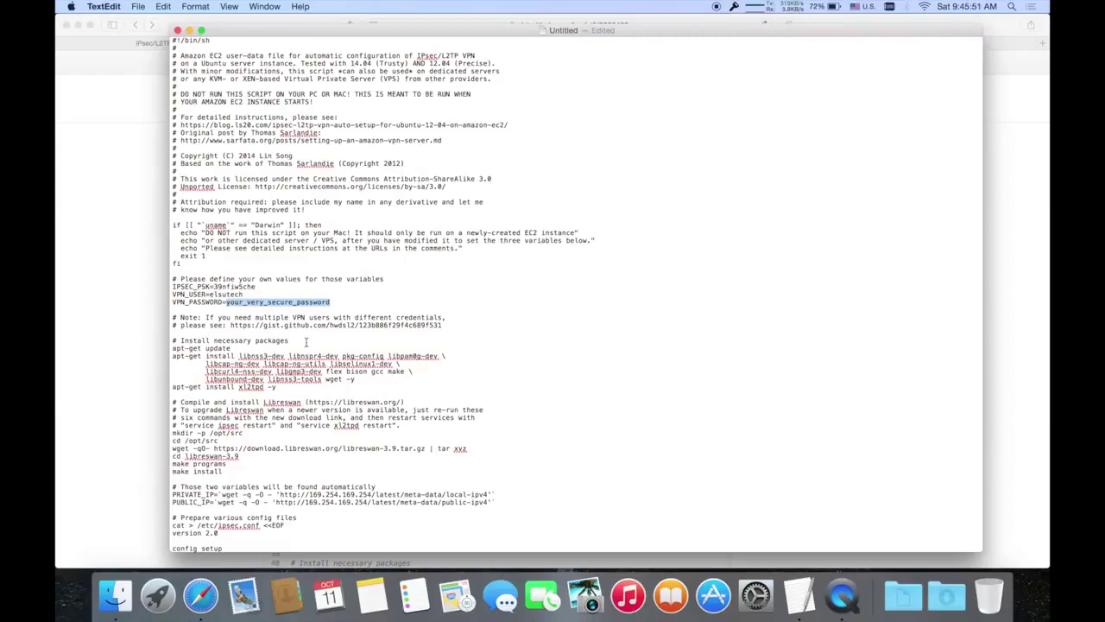
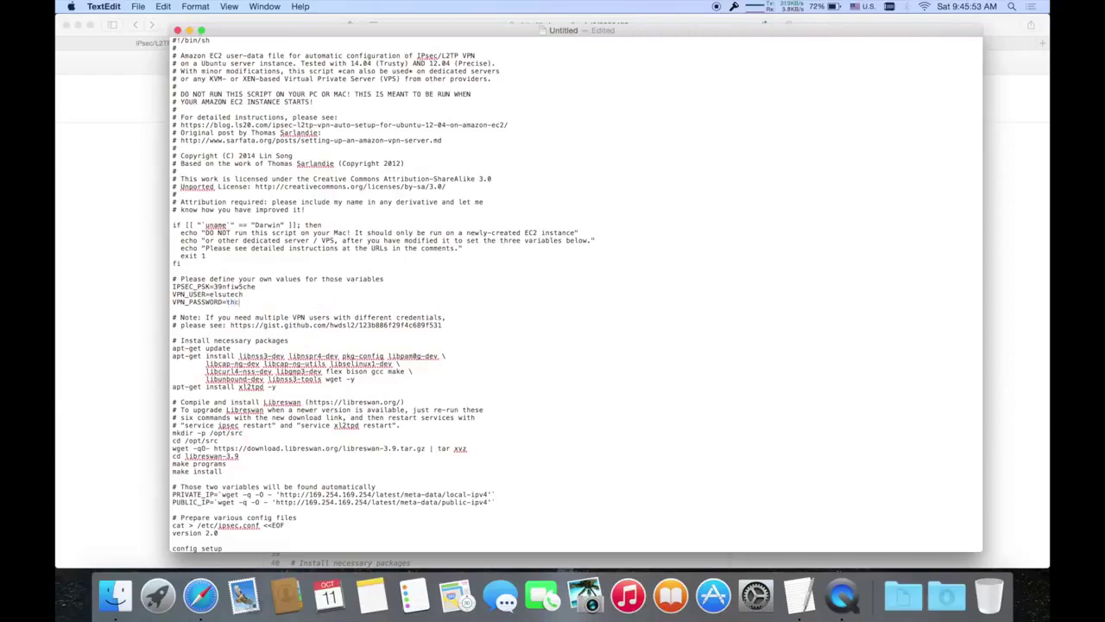
drag(226, 302, 303, 302)
click(302, 303)
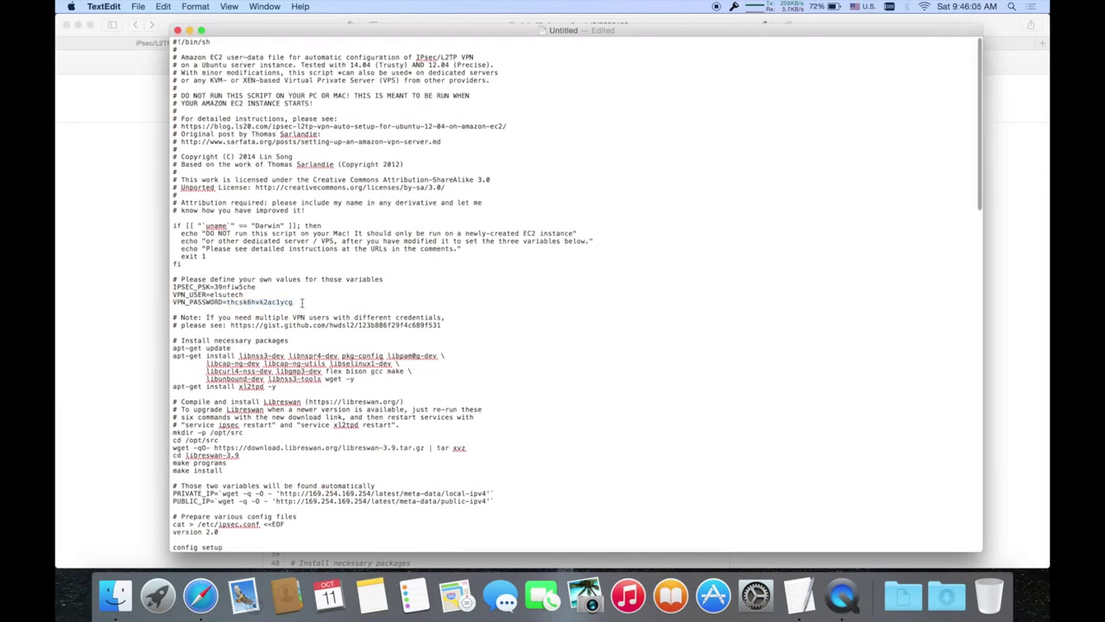
Step: Review the edited script and select all of its text
scroll(301, 302, down, 5)
scroll(302, 302, down, 20)
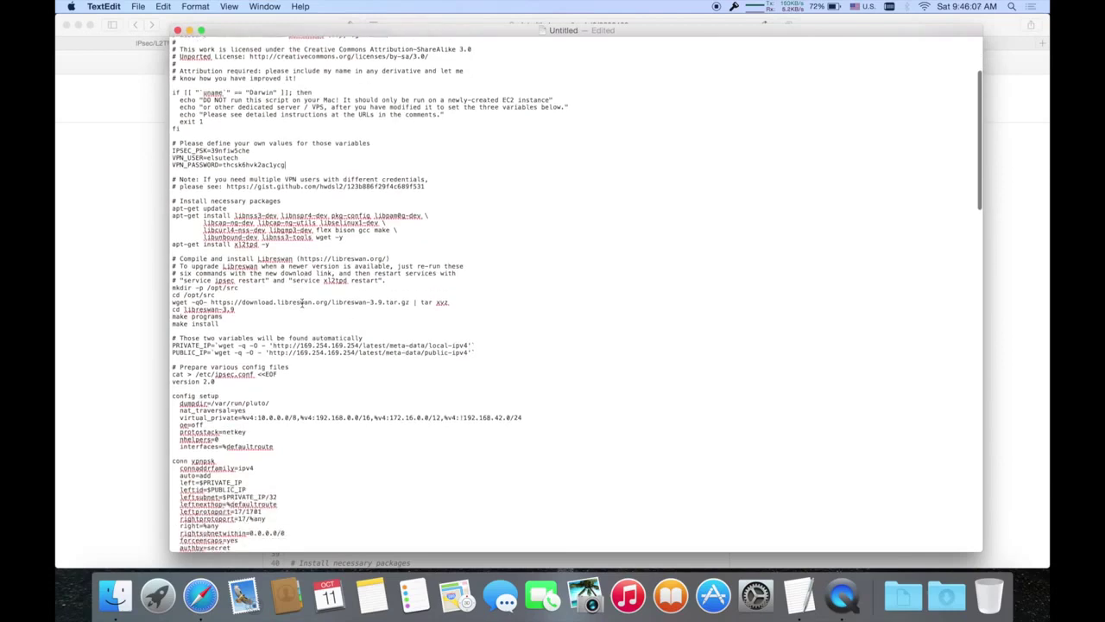
scroll(301, 302, up, 20)
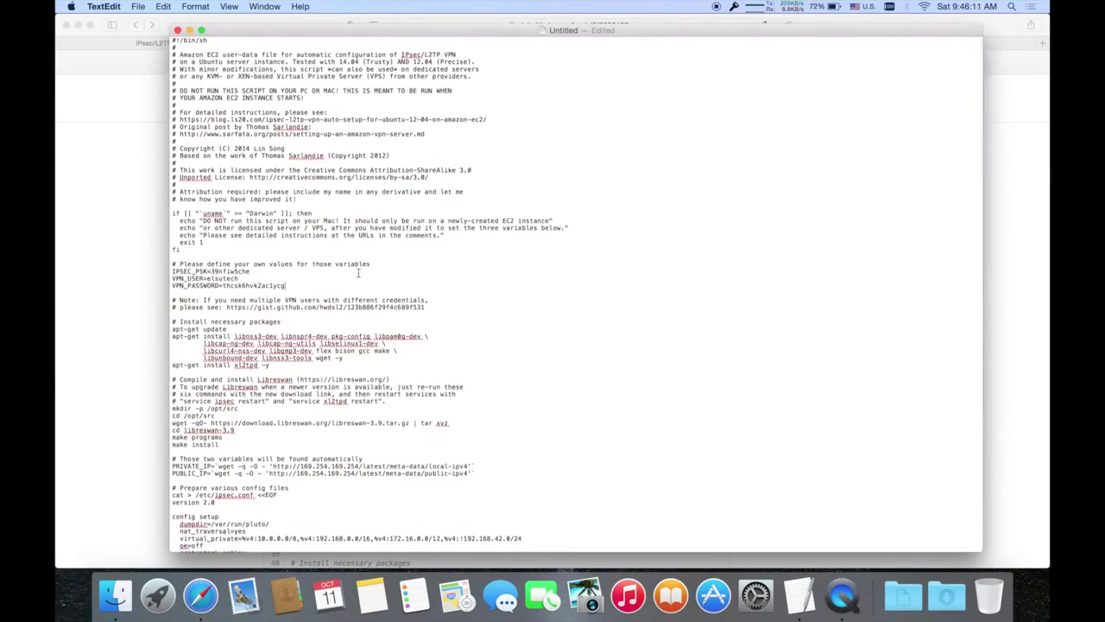
right_click(358, 273)
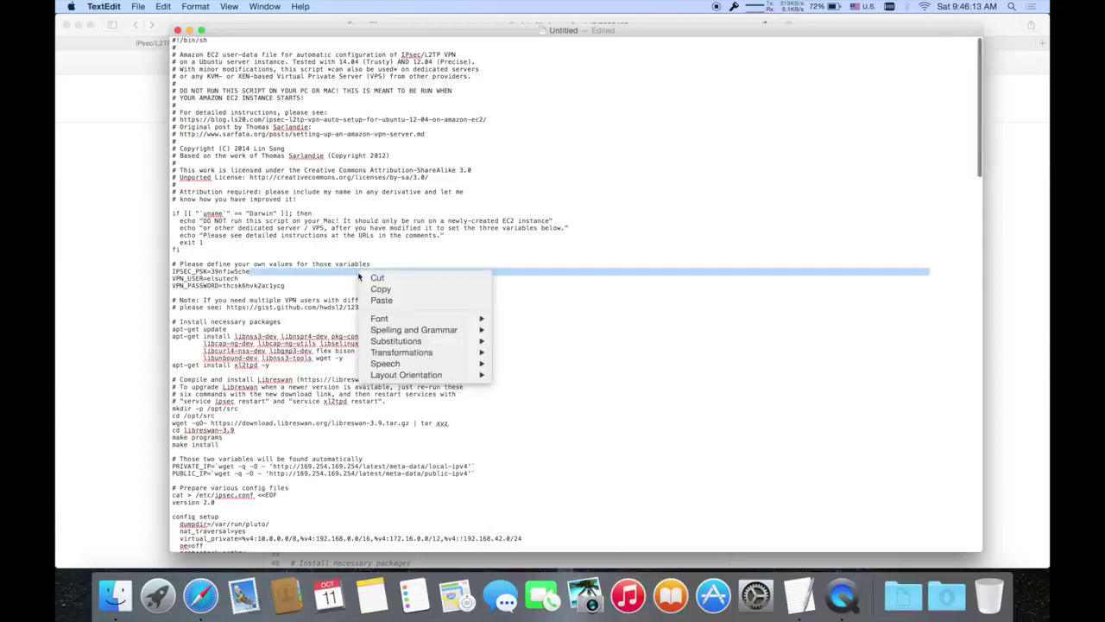
click(331, 304)
key(super+c)
key(super+a)
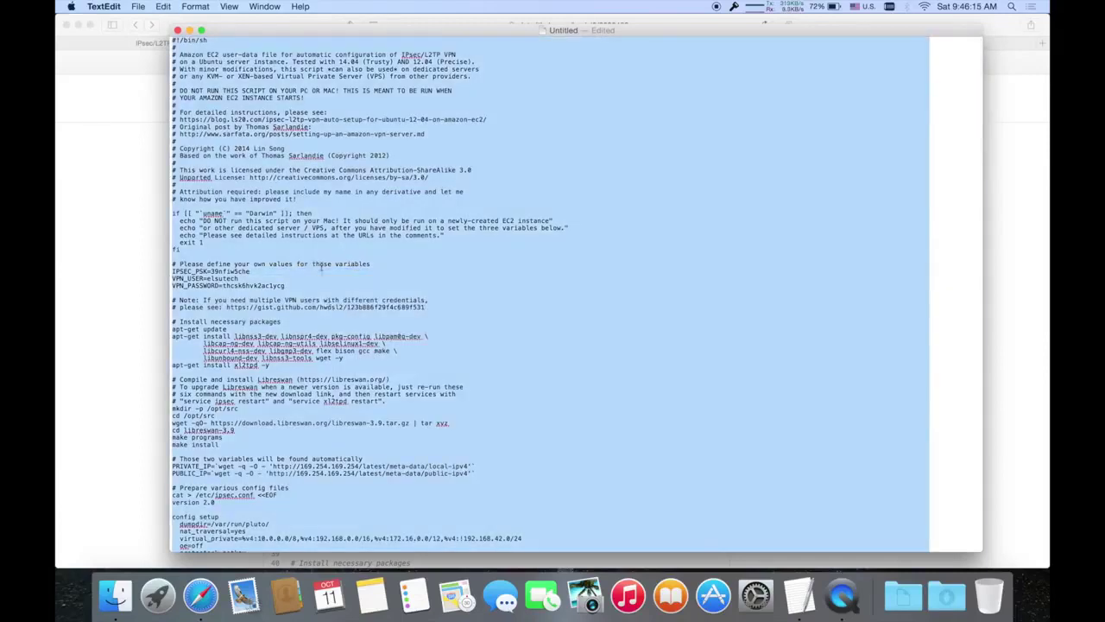
right_click(321, 265)
Step: Copy the edited script and paste it into User data on the Configure Instance Details page
click(343, 313)
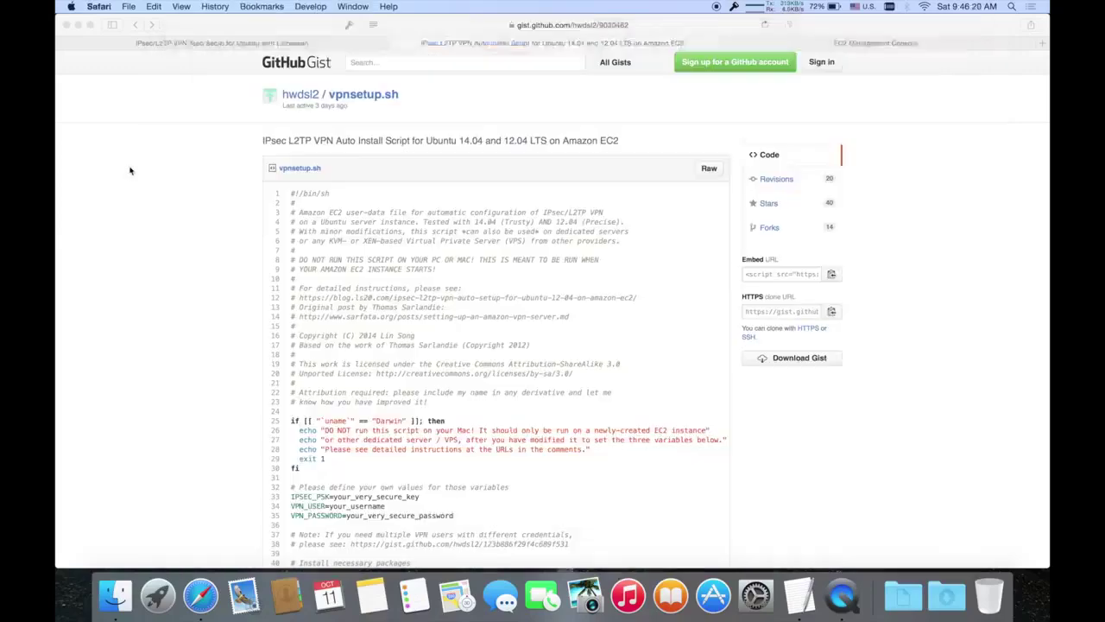
click(132, 171)
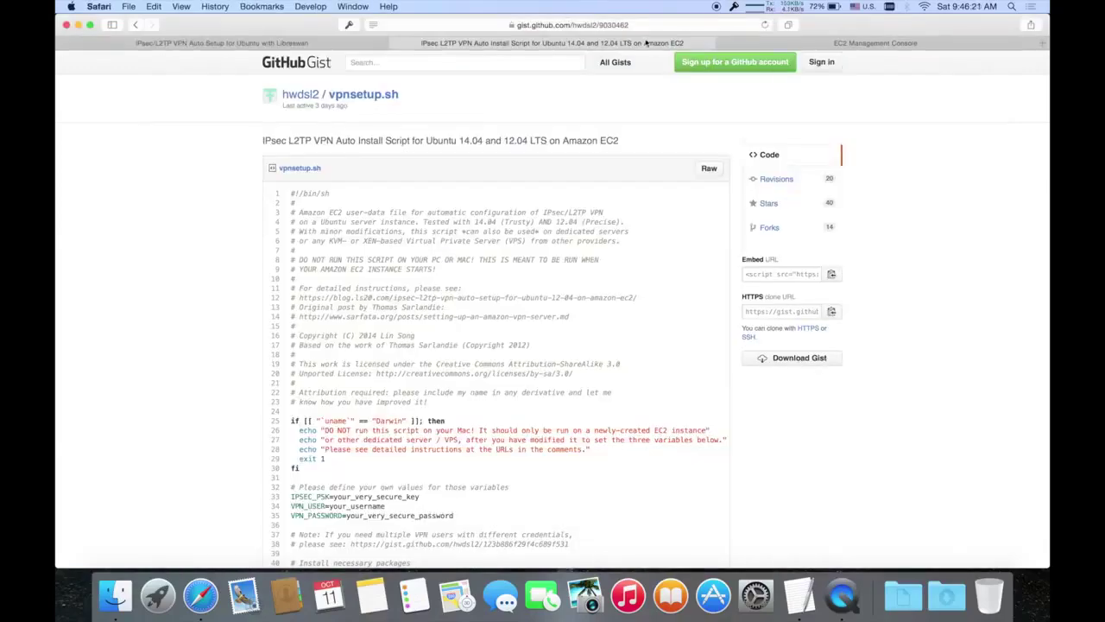
key(ctrl+Tab)
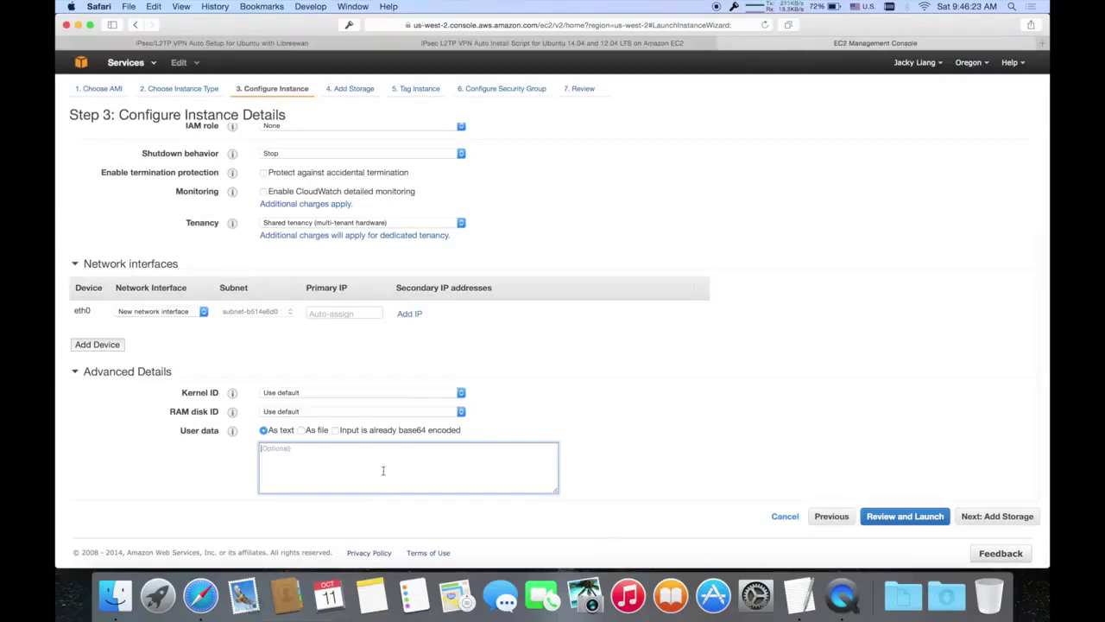
click(383, 471)
key(super+v)
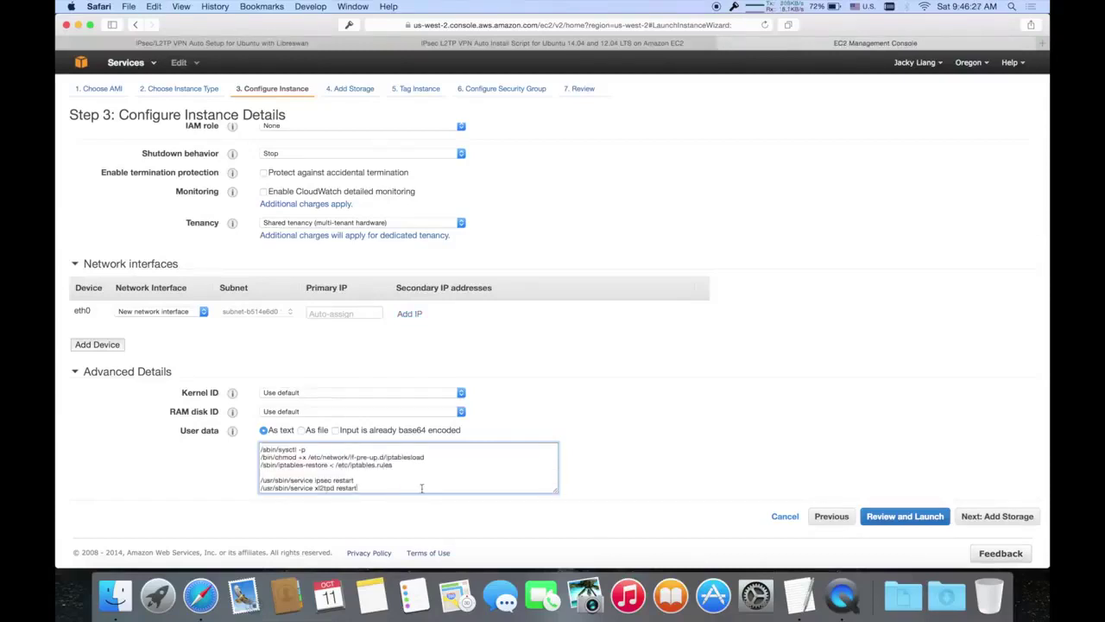
scroll(422, 488, up, 15)
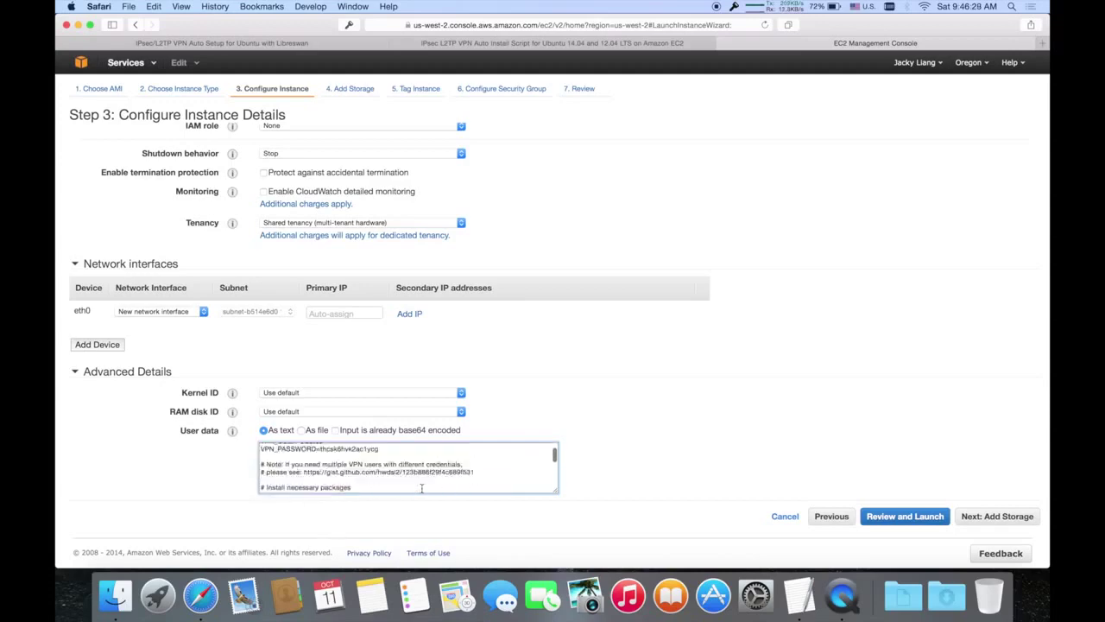
scroll(422, 492, down, 5)
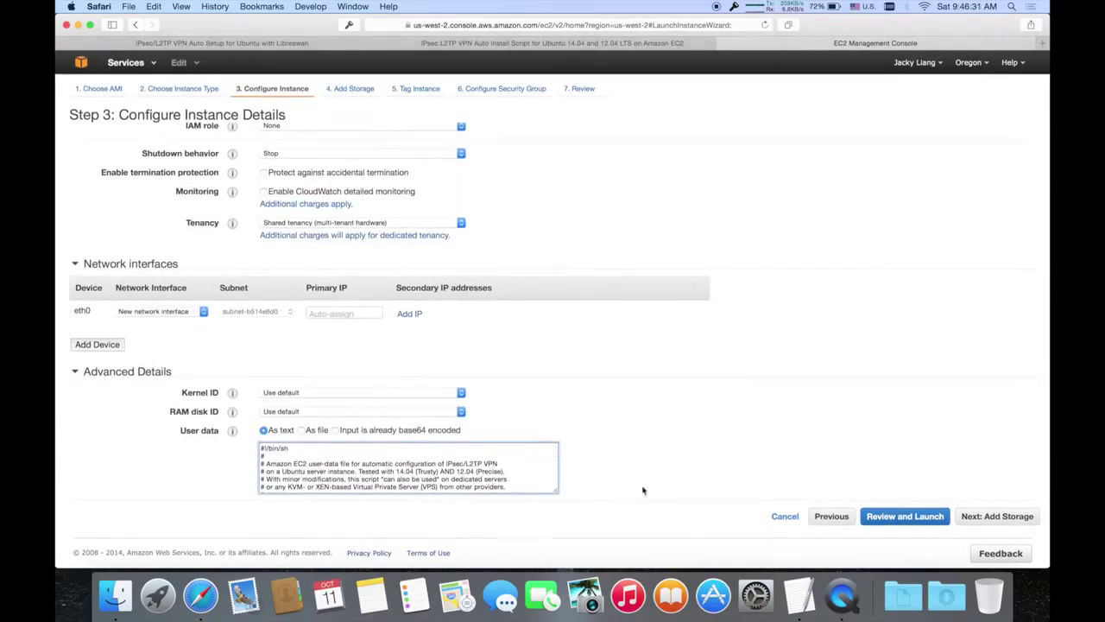
Step: Keep the default 8 GiB storage and tag the instance with the Name 'ELSUTech VPN'
click(989, 517)
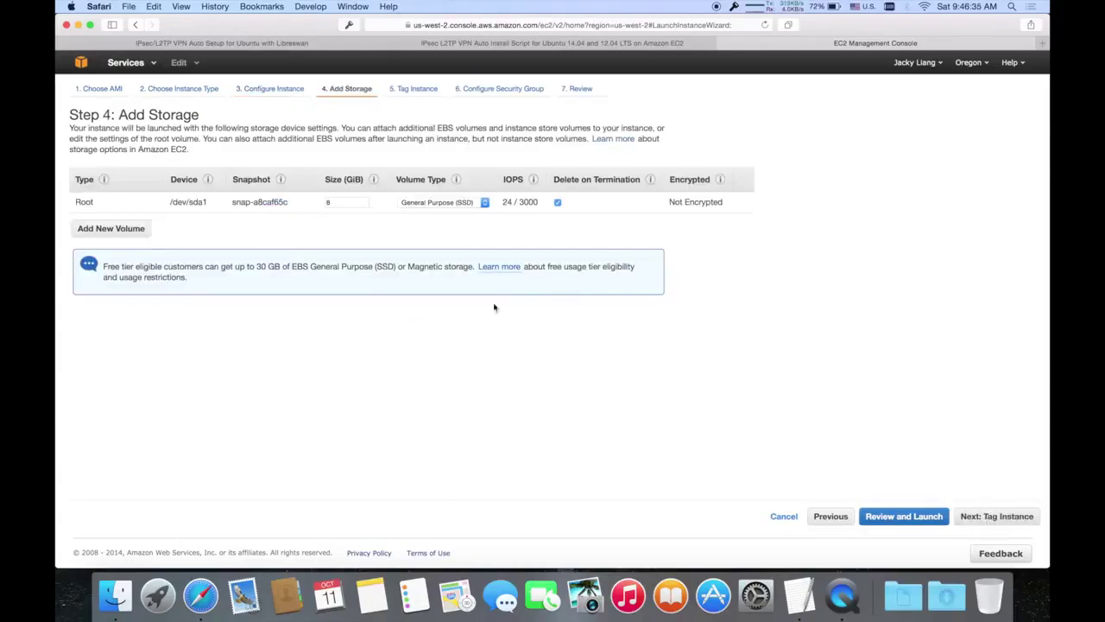
click(984, 521)
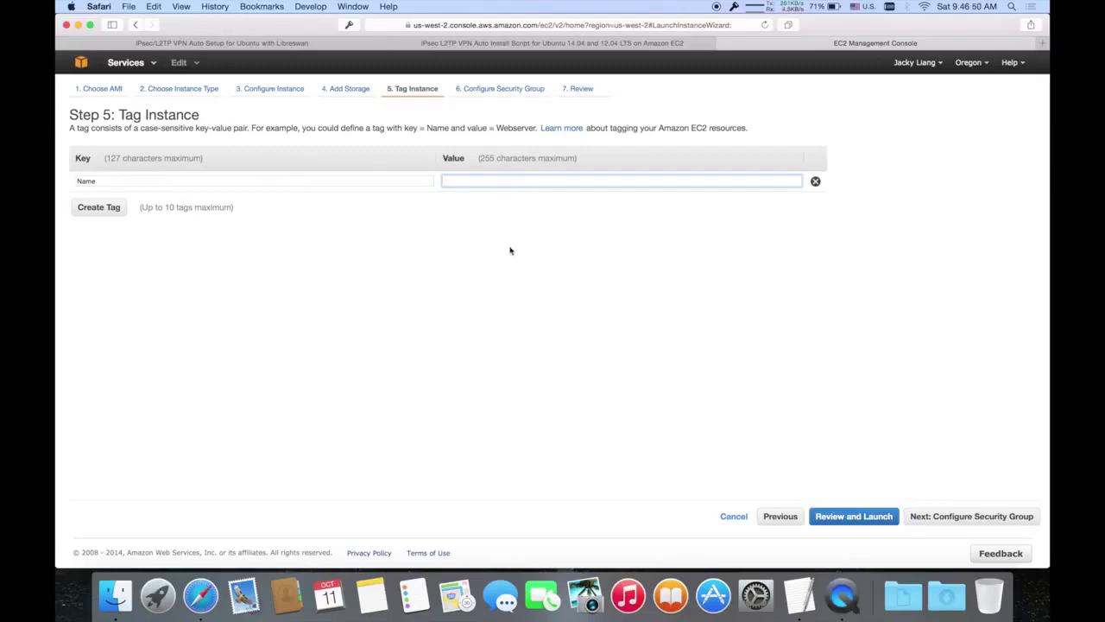
text(ELSUTech VPN)
click(976, 522)
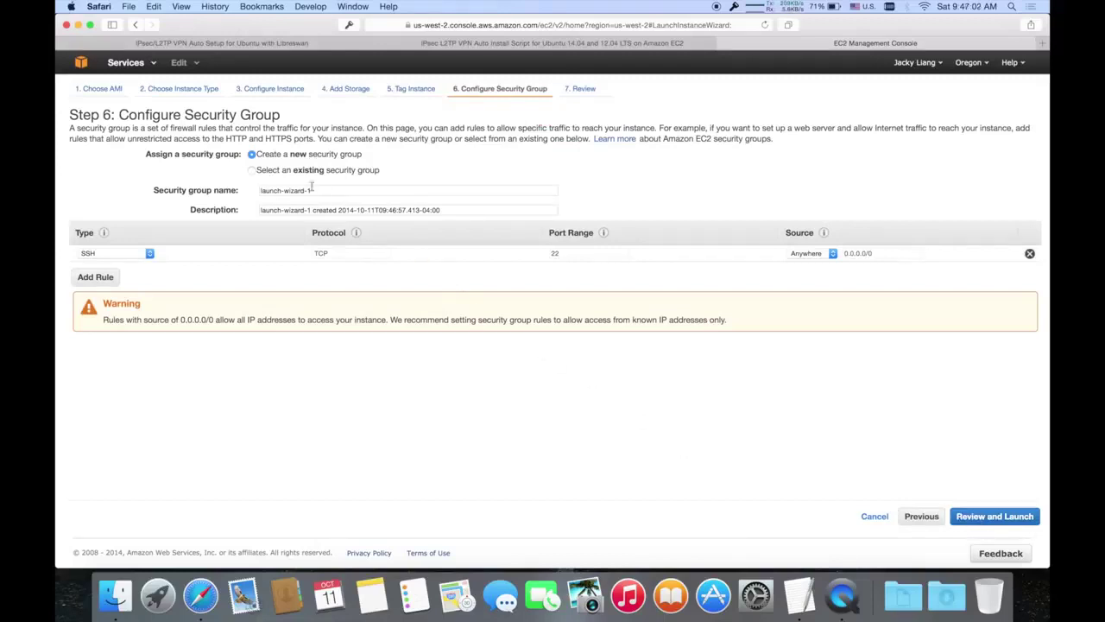
Step: Copy the VPN Server security group to a new group with UDP 4500 and 500 open to Anywhere
click(252, 170)
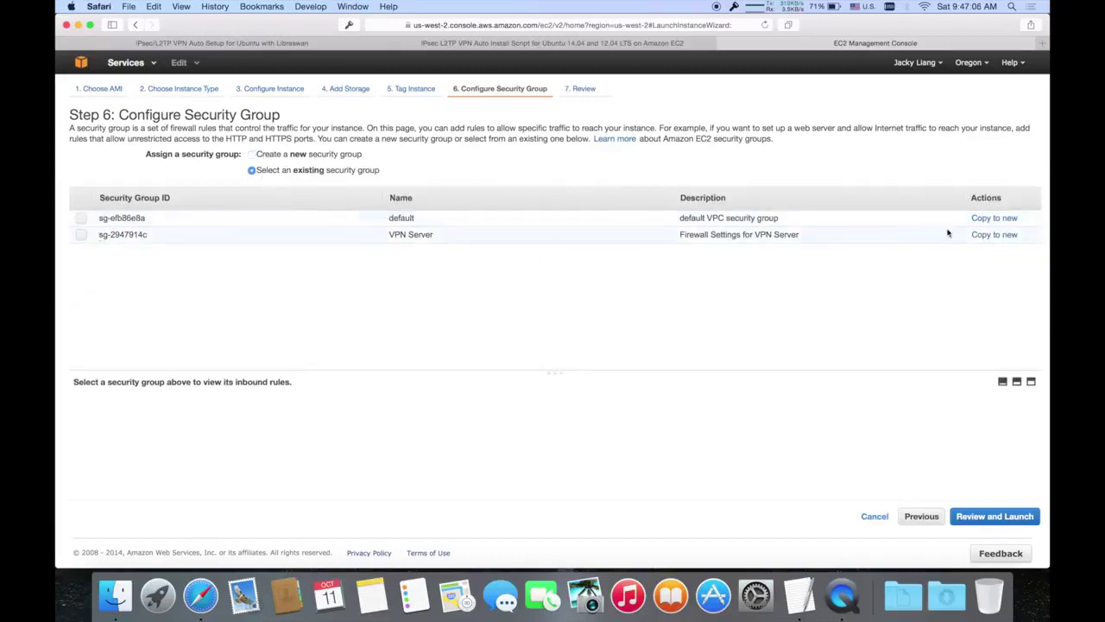
click(977, 237)
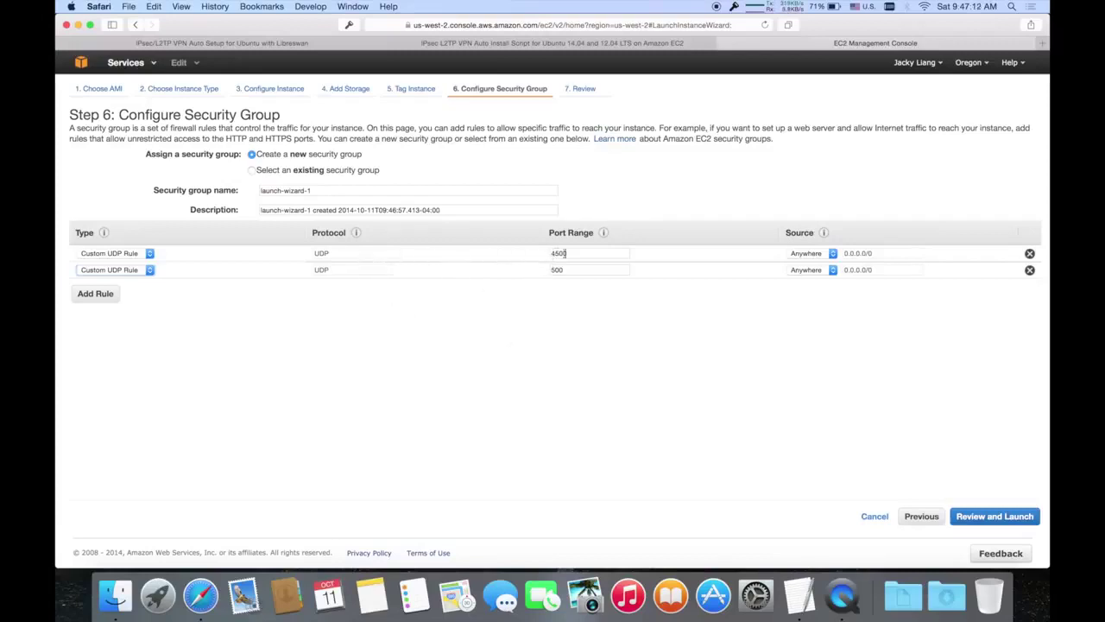
click(572, 253)
double_click(563, 269)
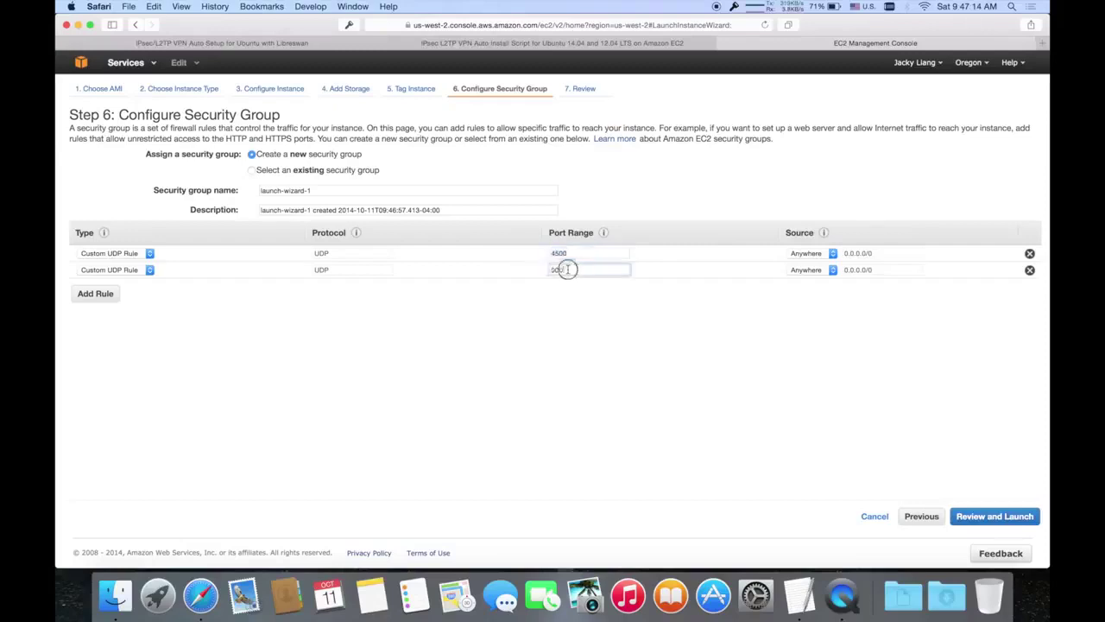
click(543, 355)
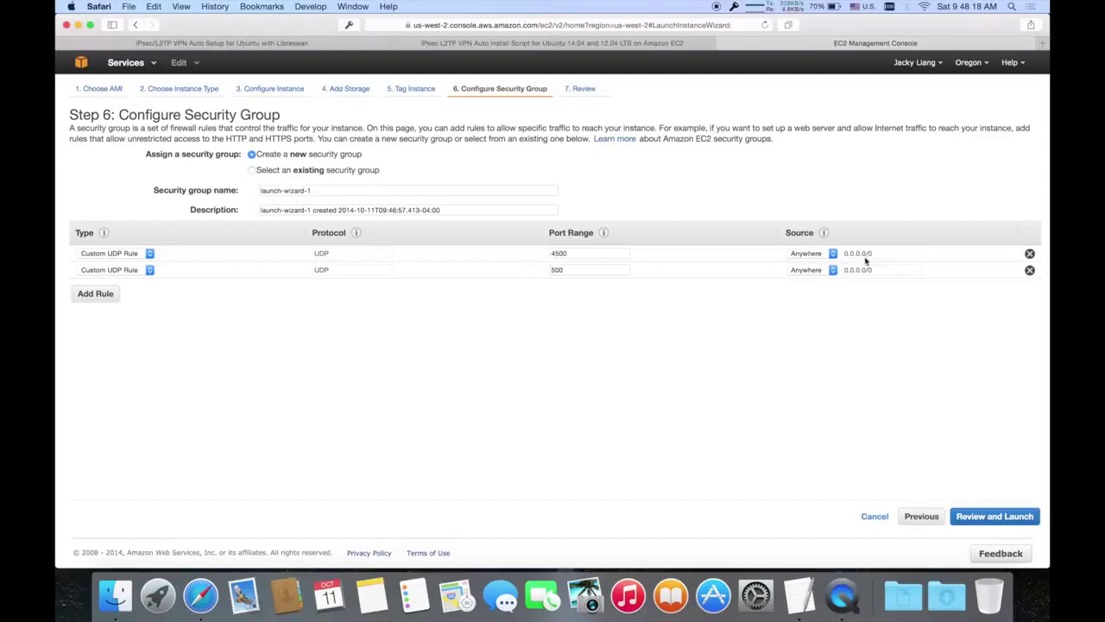
click(810, 254)
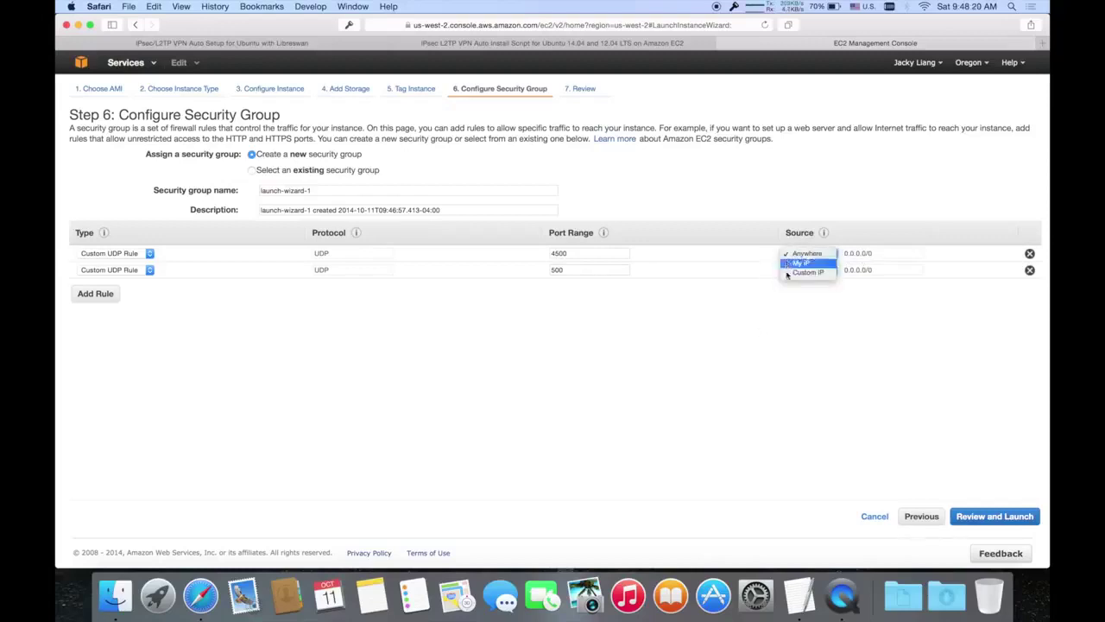
click(801, 380)
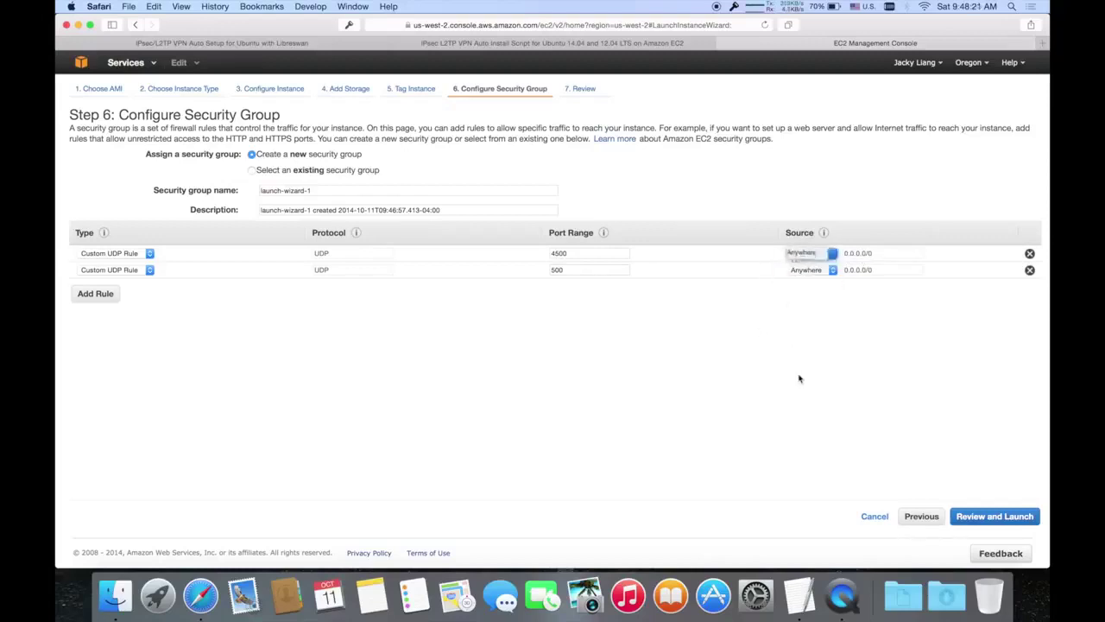
click(810, 308)
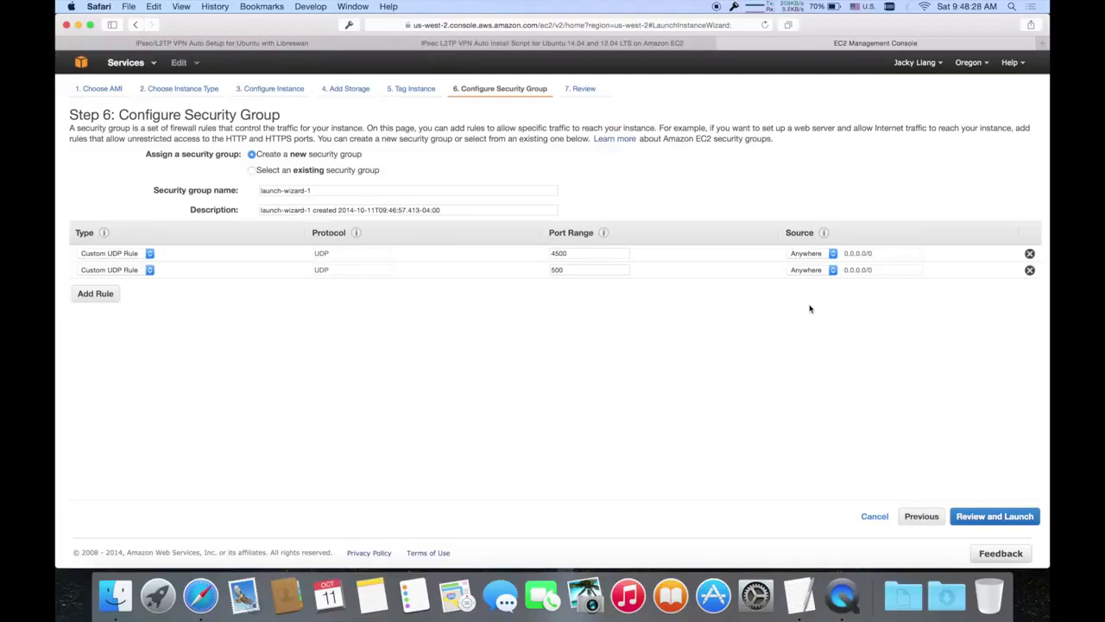
Step: Keep the first rule's Anywhere source, review the Ubuntu t1.micro summary, and begin the launch
click(810, 253)
click(703, 333)
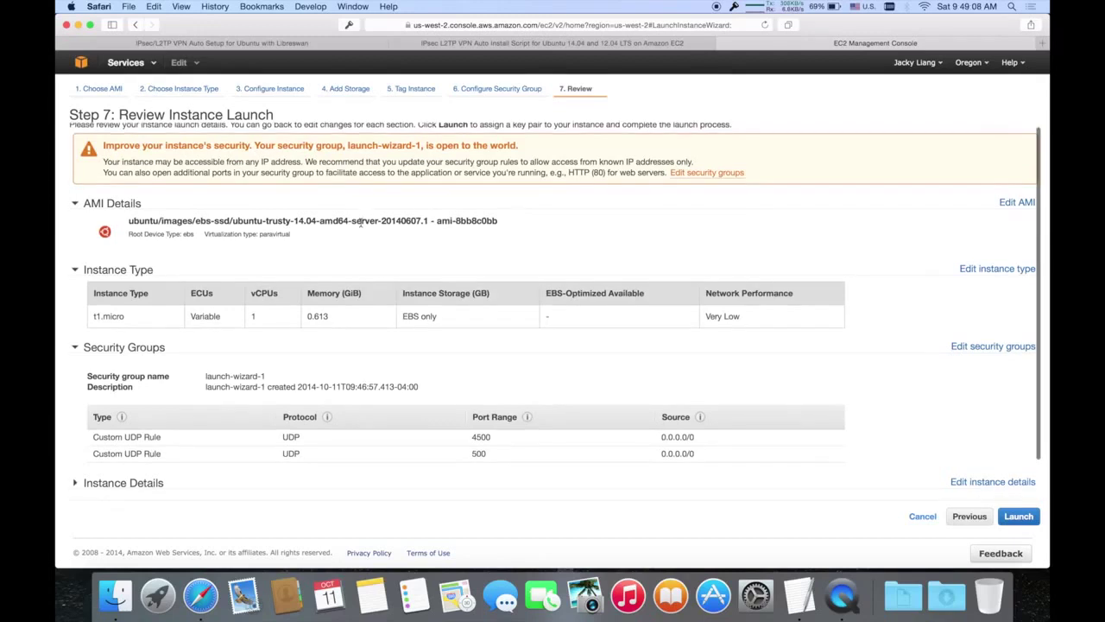
scroll(337, 197, down, 2)
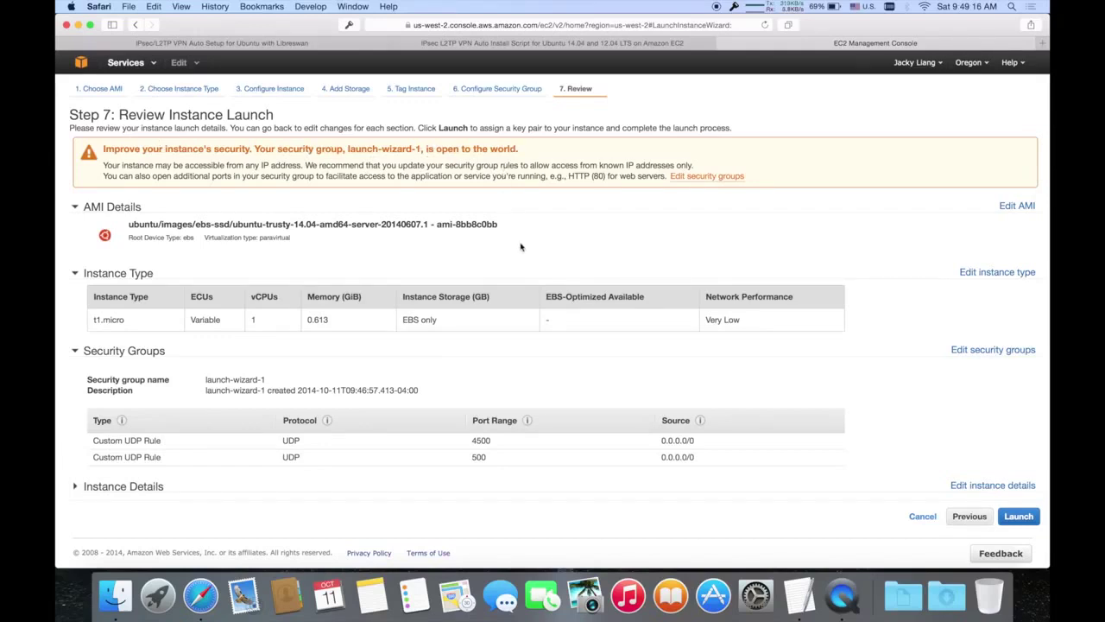
scroll(521, 247, down, 2)
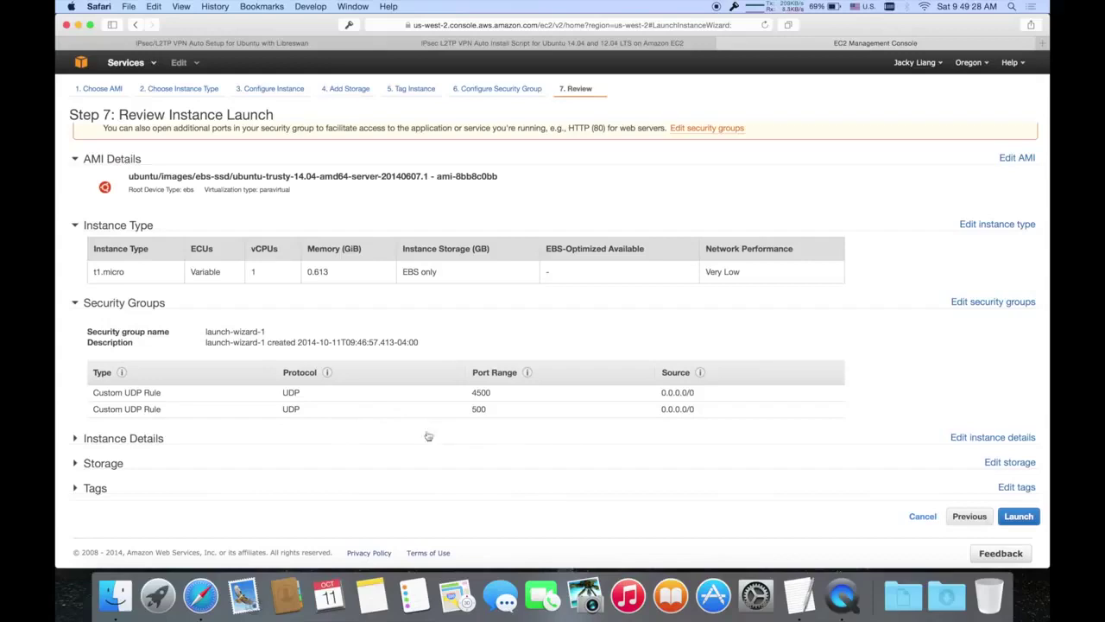
scroll(741, 323, up, 2)
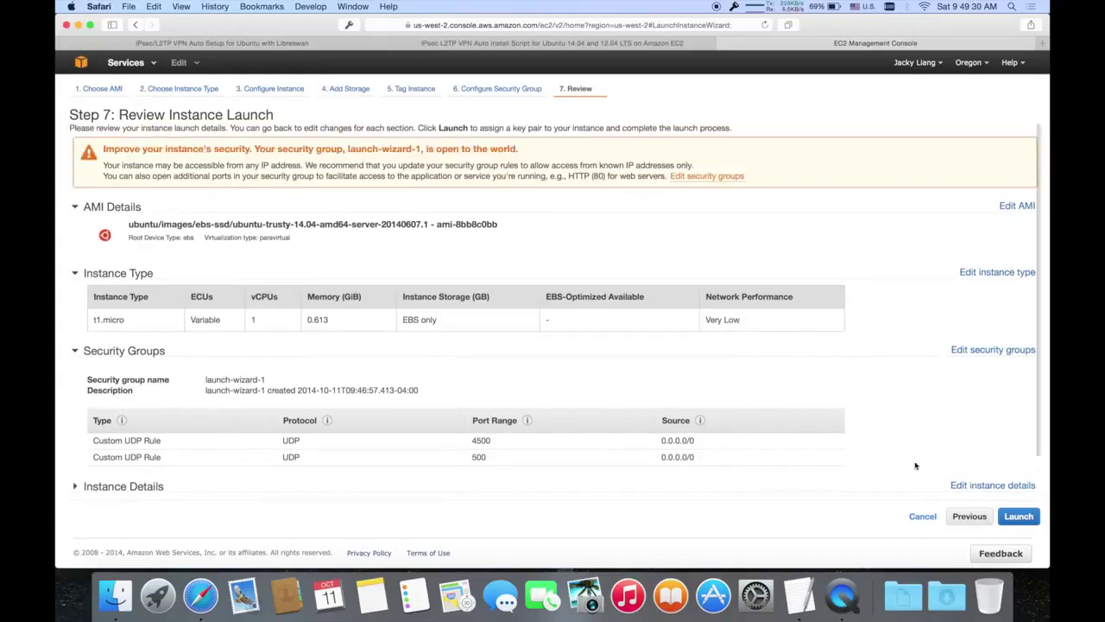
click(1017, 518)
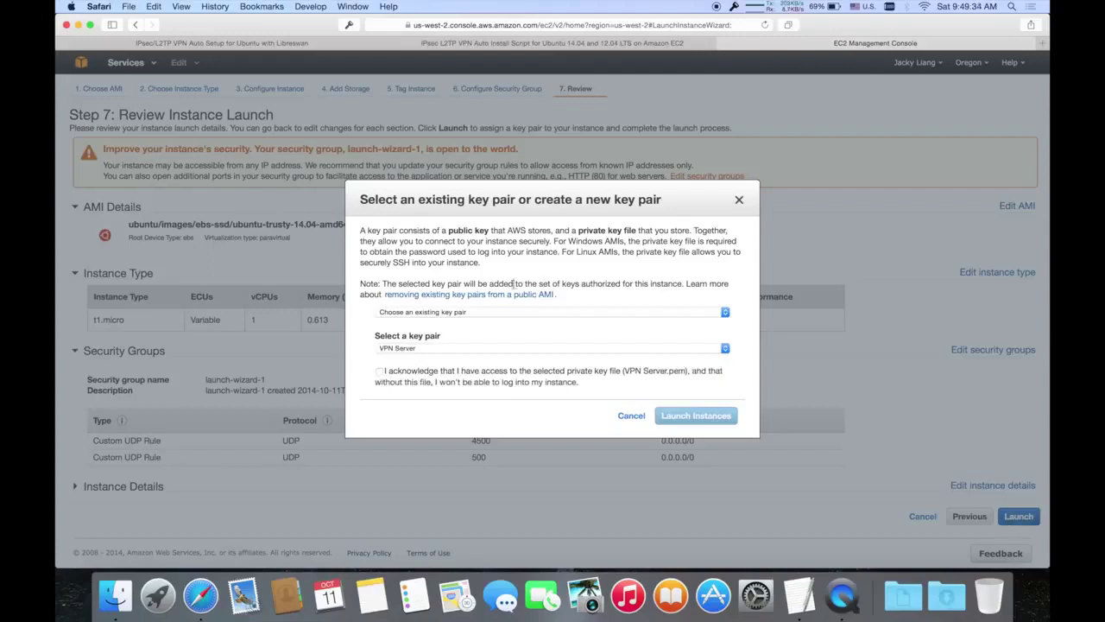
Step: Create and download a new key pair named 'ELSUTech VPN', then launch the instance
click(507, 313)
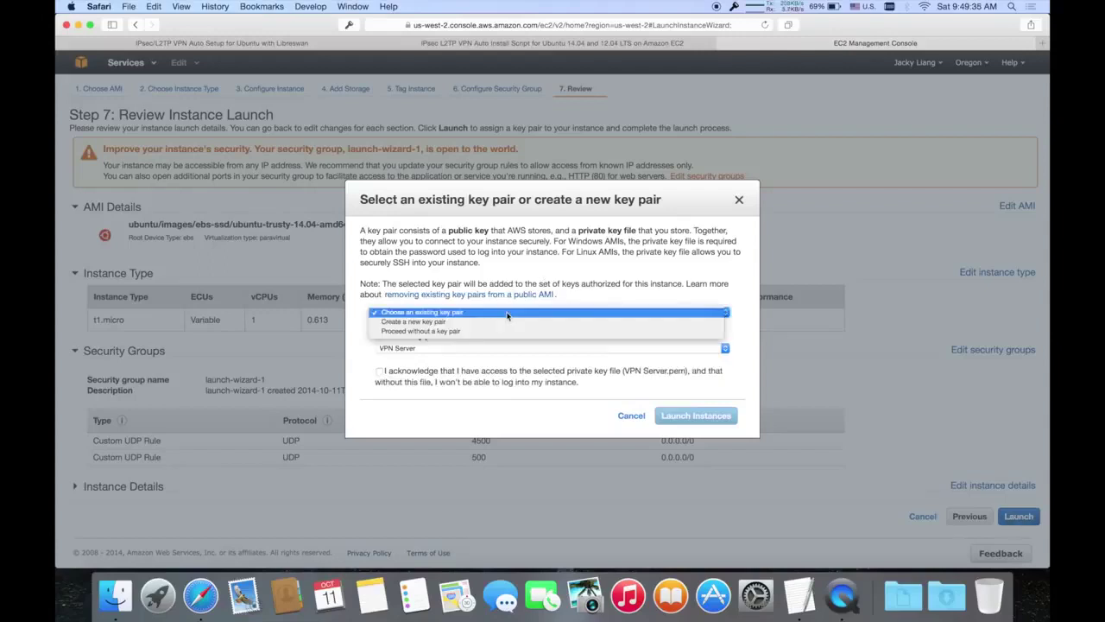
click(466, 312)
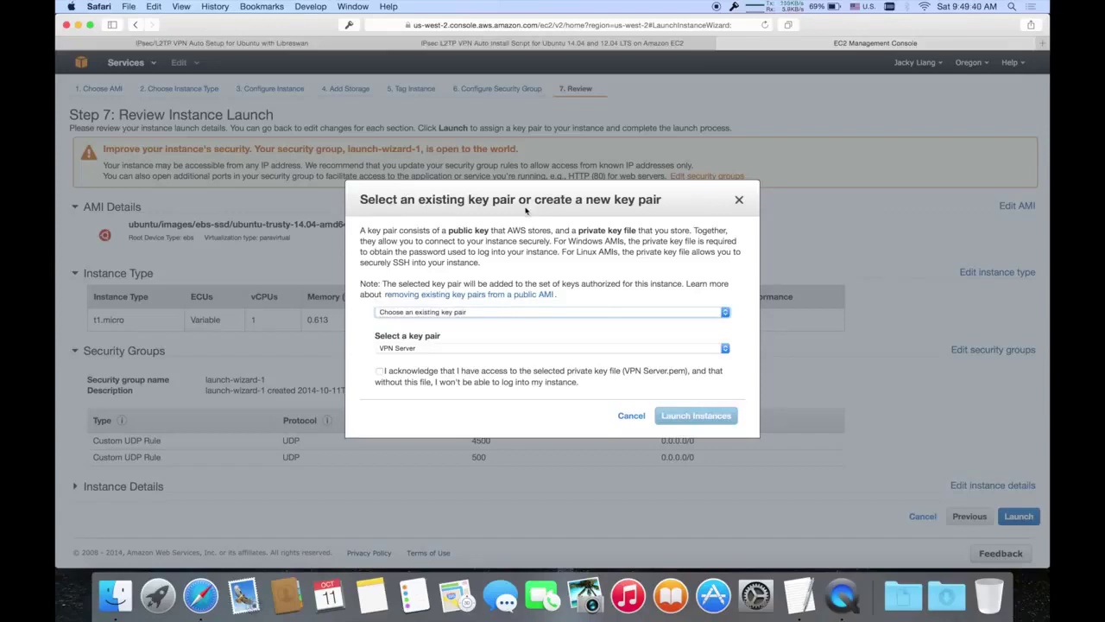
click(487, 312)
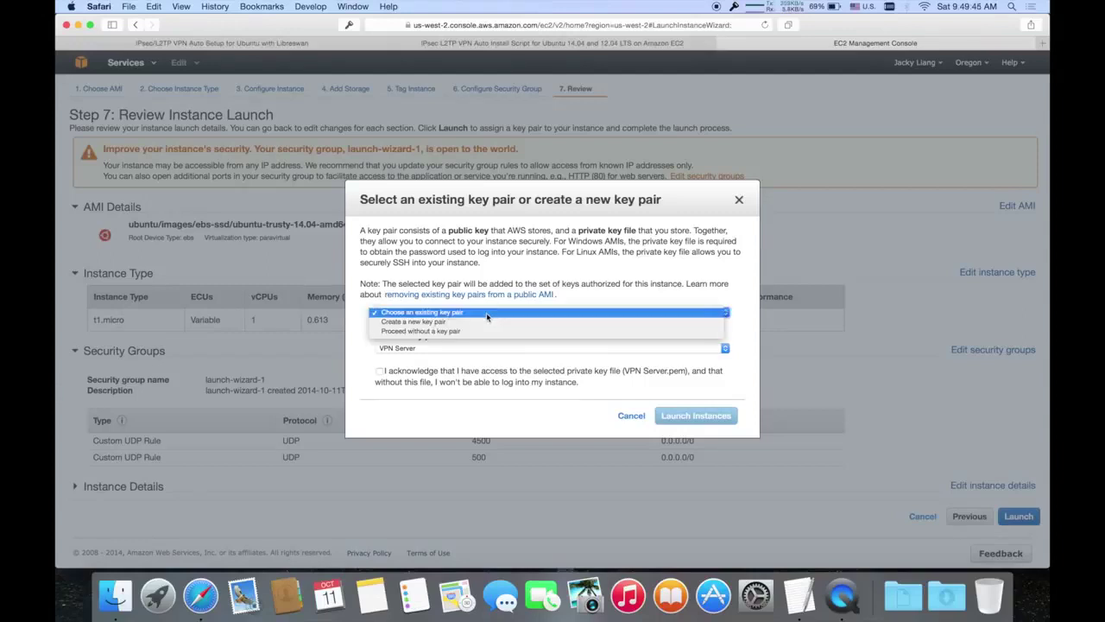
click(443, 322)
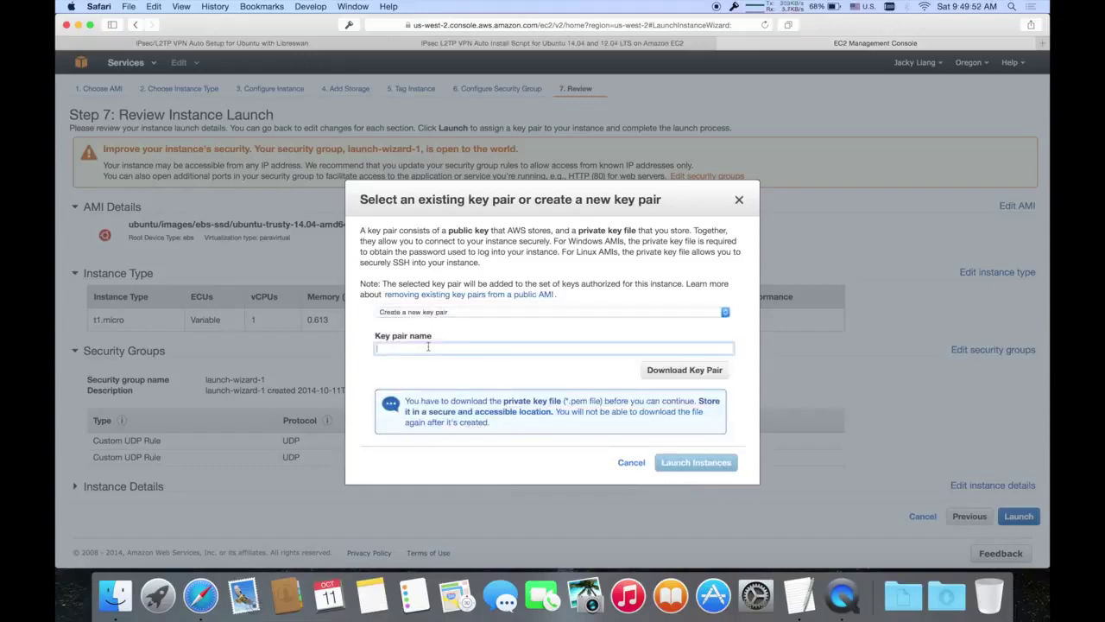
text(ELSUTech VPN)
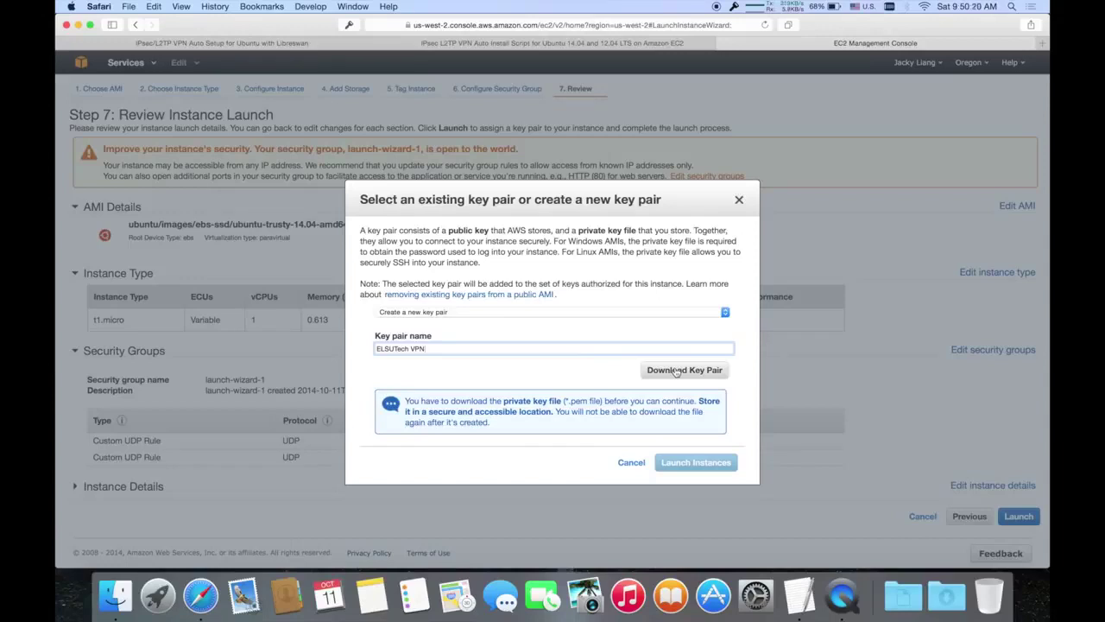
click(676, 371)
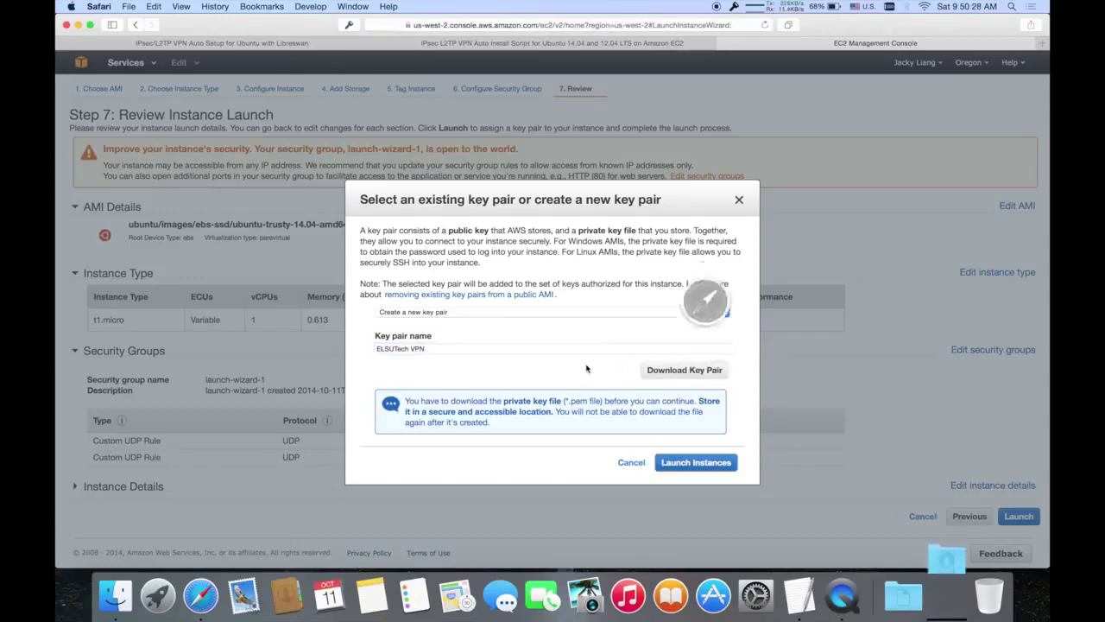
click(704, 469)
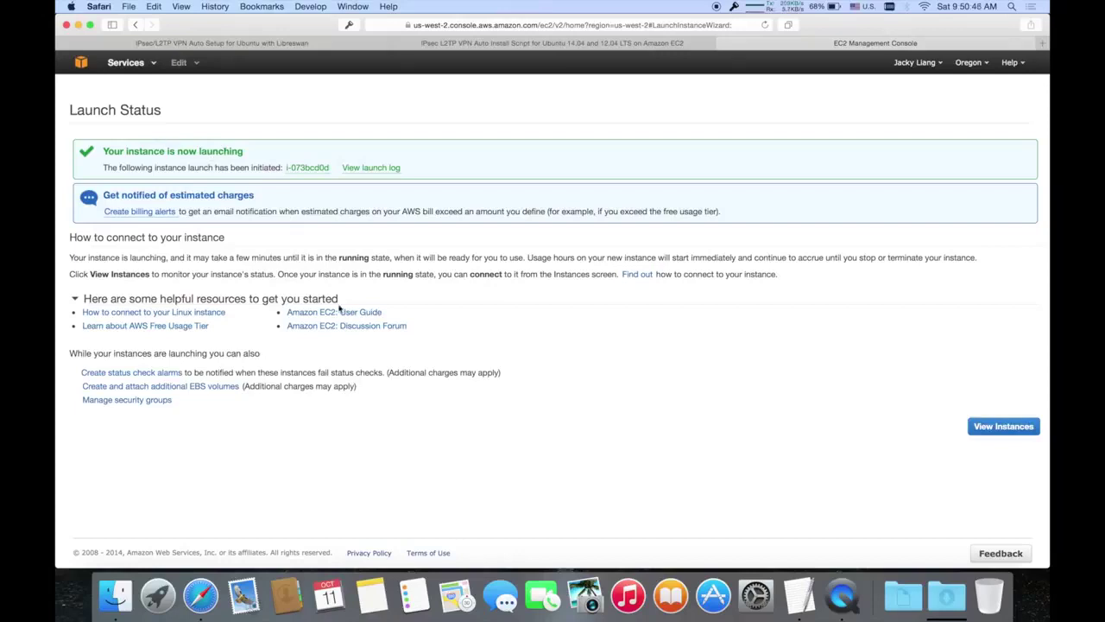
Step: Go to the EC2 Instances list showing the running ELSUTech VPN instance at 54.68.216.203
click(1016, 428)
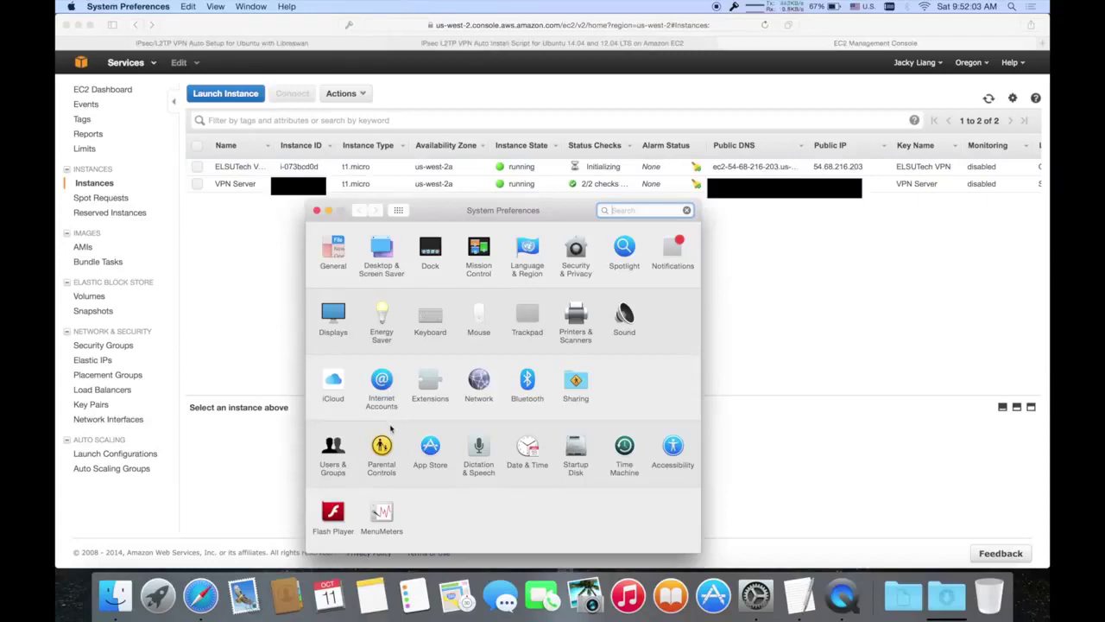
Step: In Network preferences, add a new service with VPN interface and L2TP over IPSec type
click(480, 381)
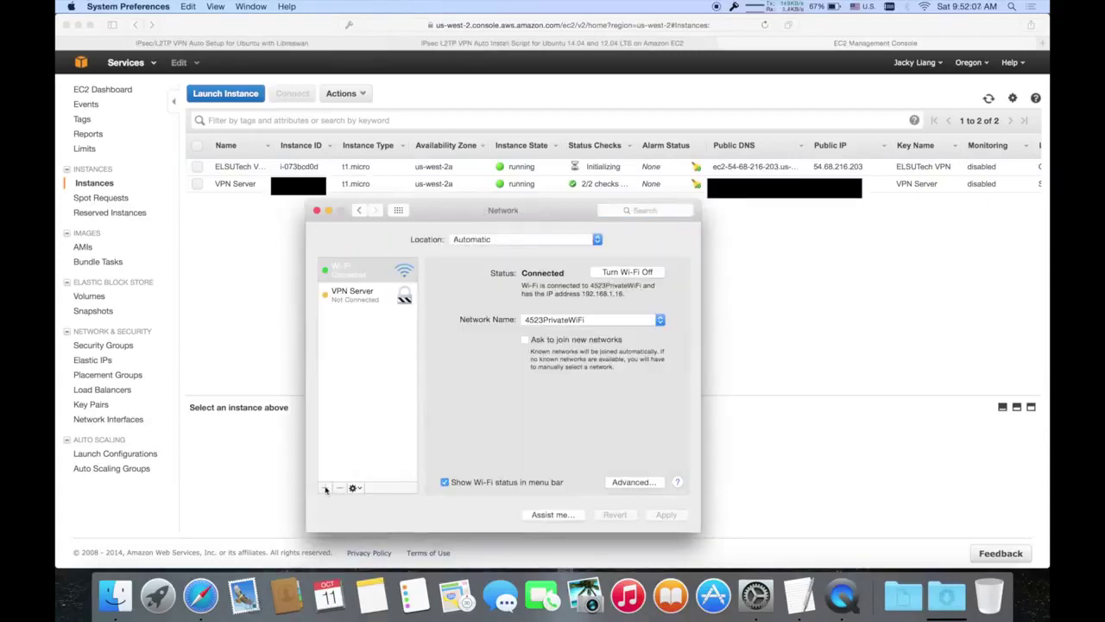
click(325, 489)
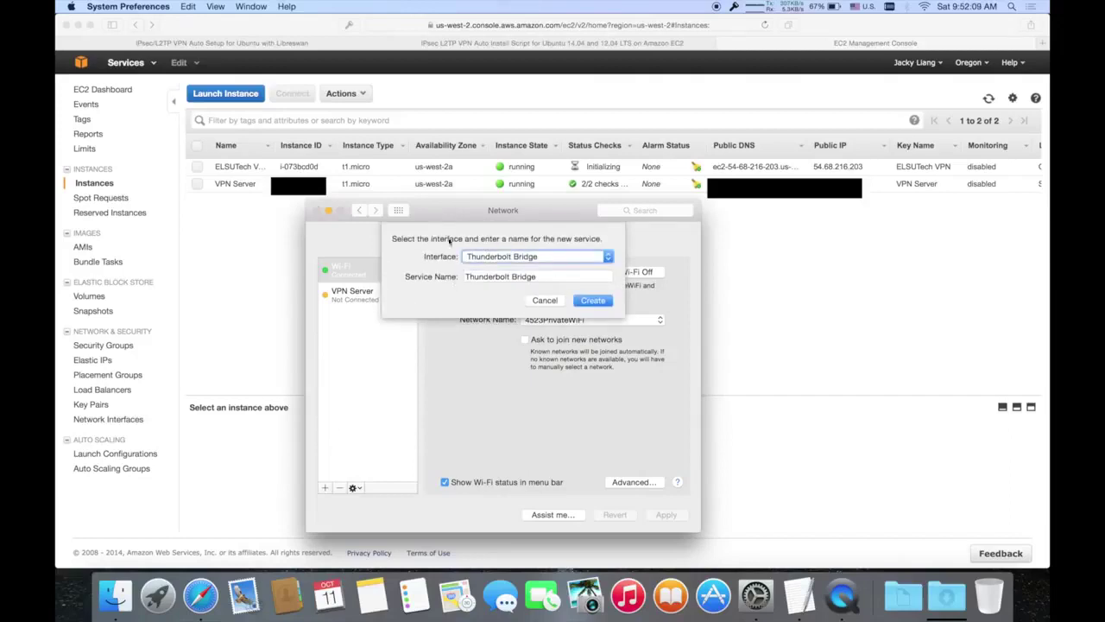
click(512, 258)
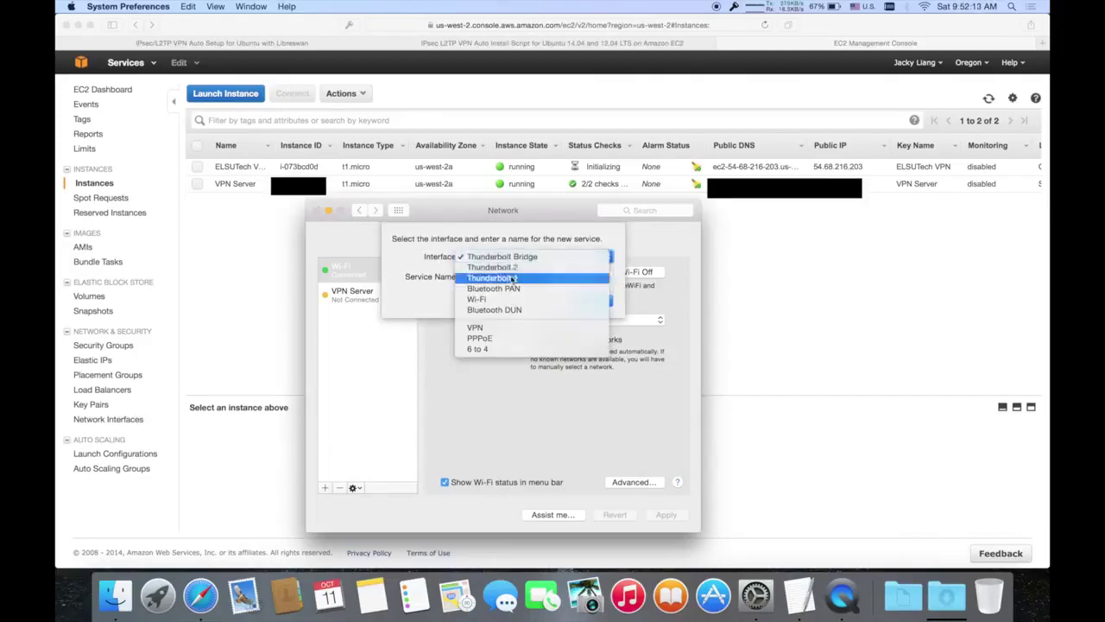
click(513, 329)
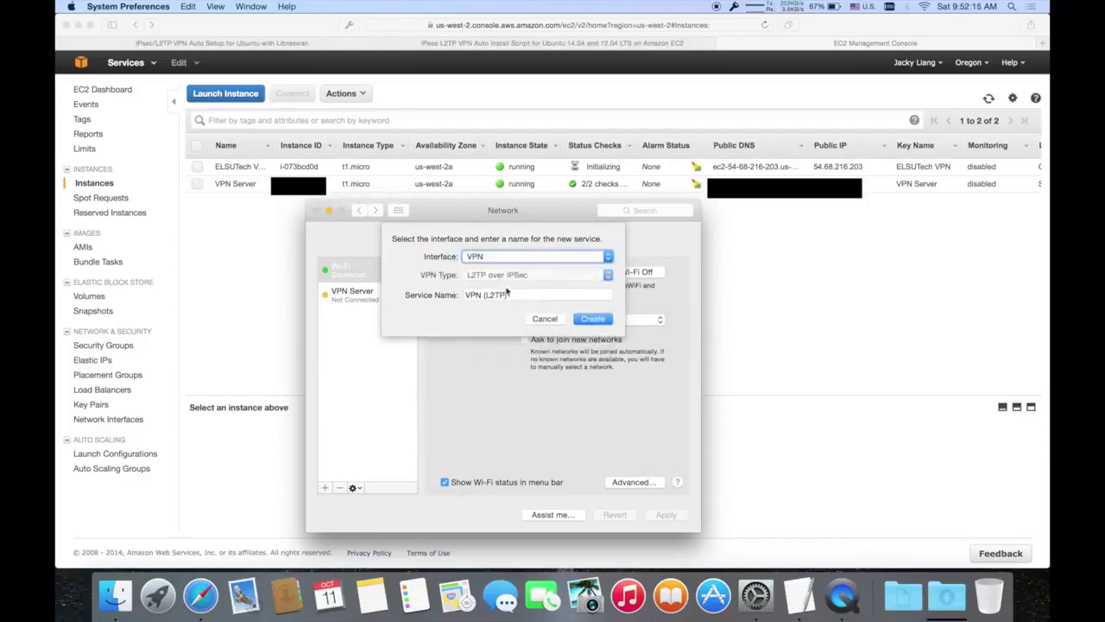
click(517, 277)
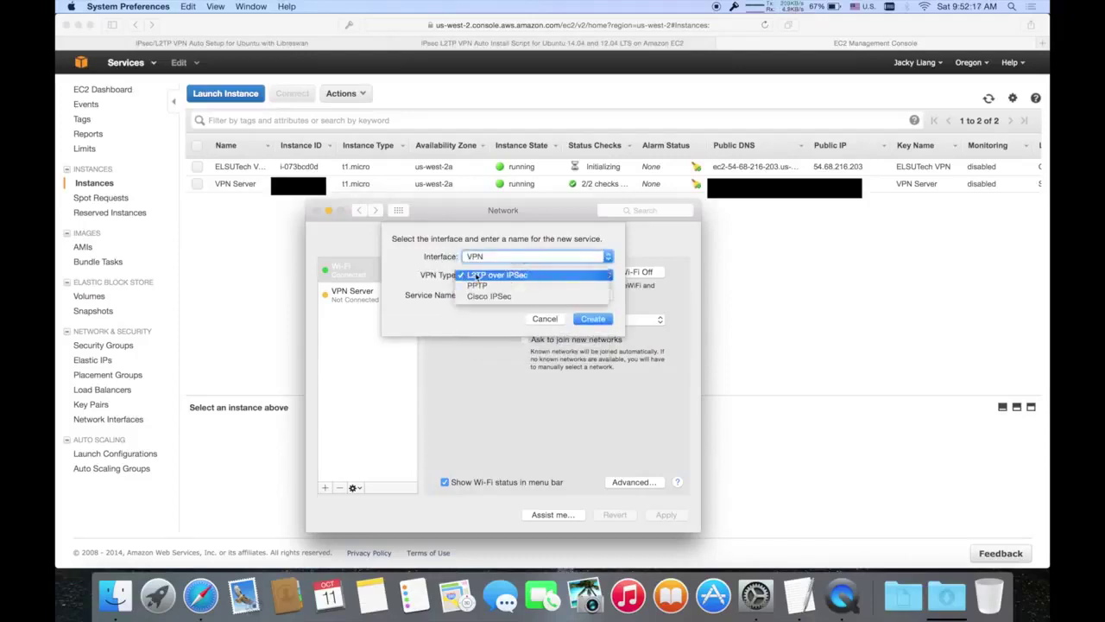
click(512, 276)
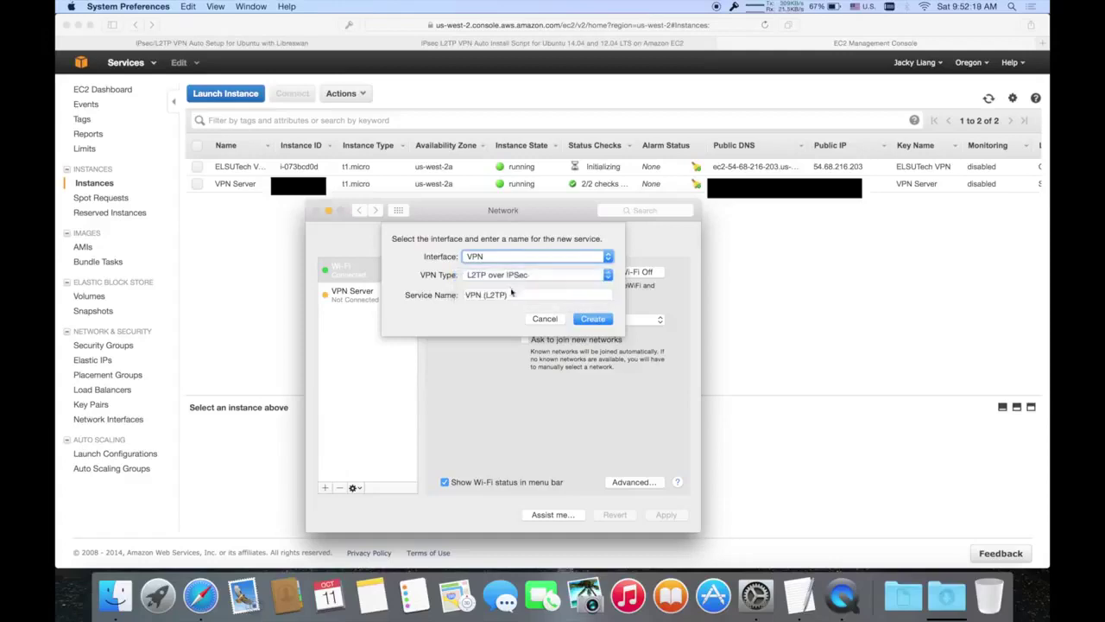
Step: Name the service 'ELSUTech VPN', create it, and keep the Default configuration
triple_click(514, 294)
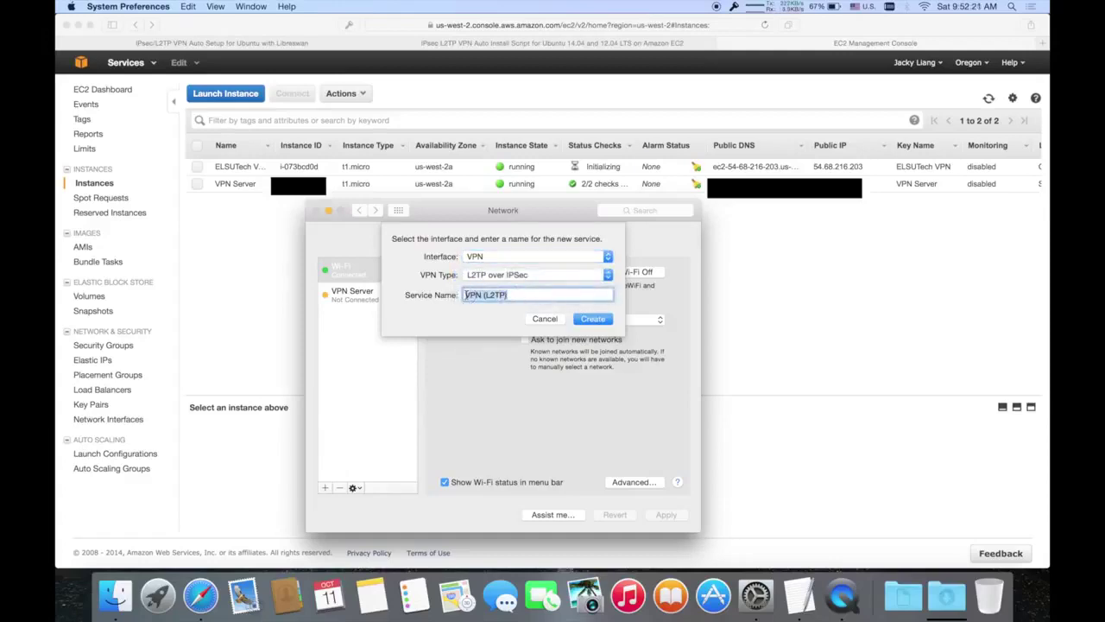
click(518, 295)
drag(434, 295, 432, 294)
text(ELSUTech VPN)
click(591, 318)
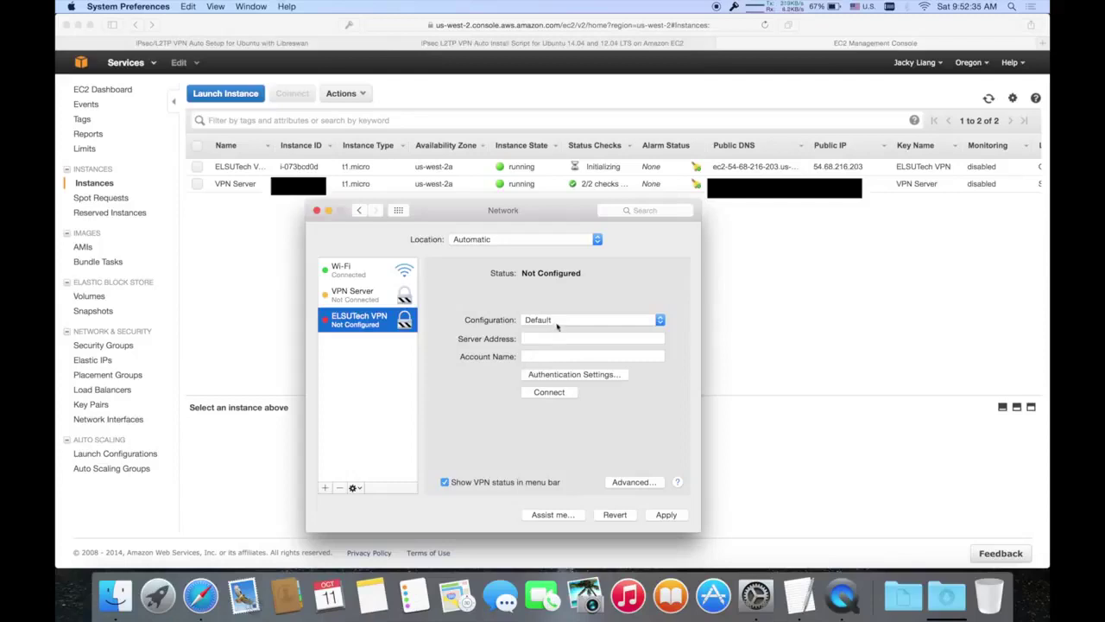
click(557, 322)
click(562, 321)
Step: Copy the instance's public IP 54.68.216.203 from the Instances list into the VPN Server Address
click(541, 339)
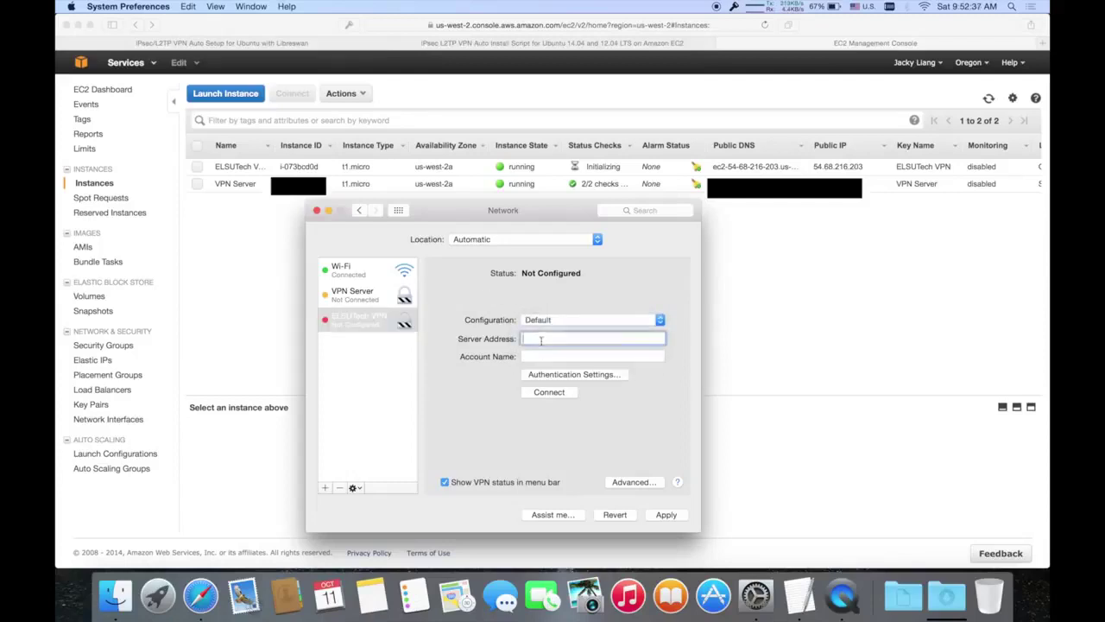
click(821, 261)
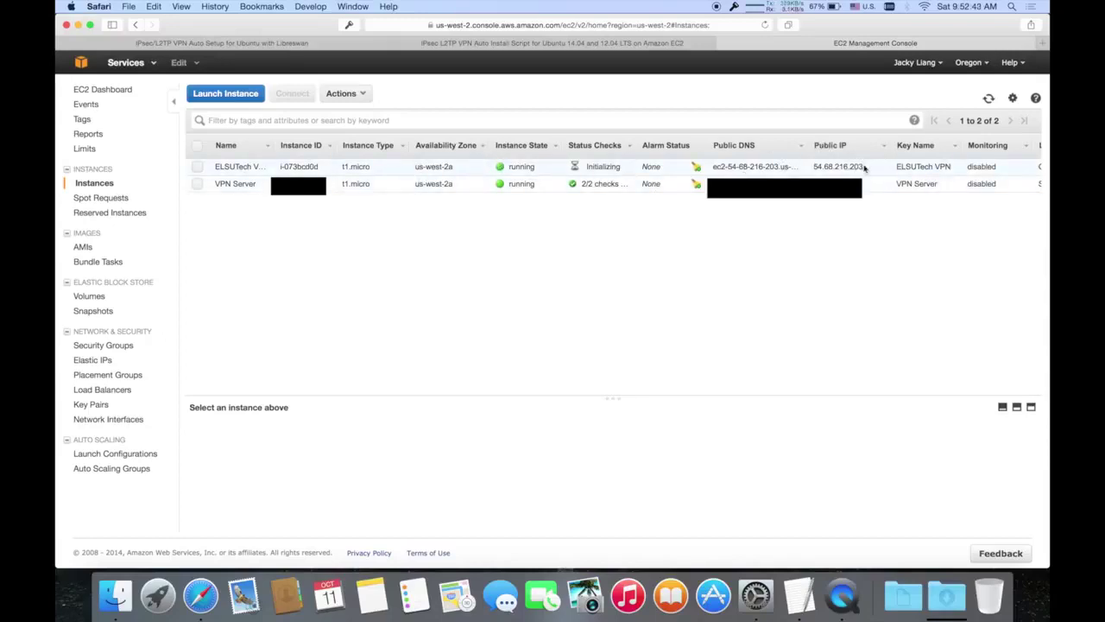
drag(864, 166, 816, 166)
key(super+c)
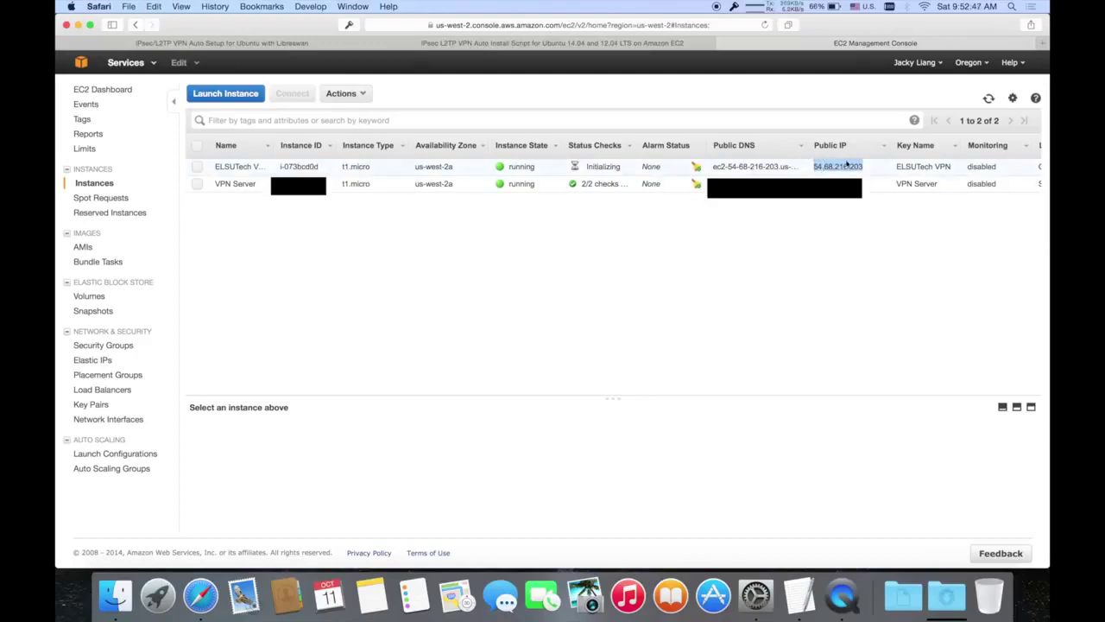
click(737, 344)
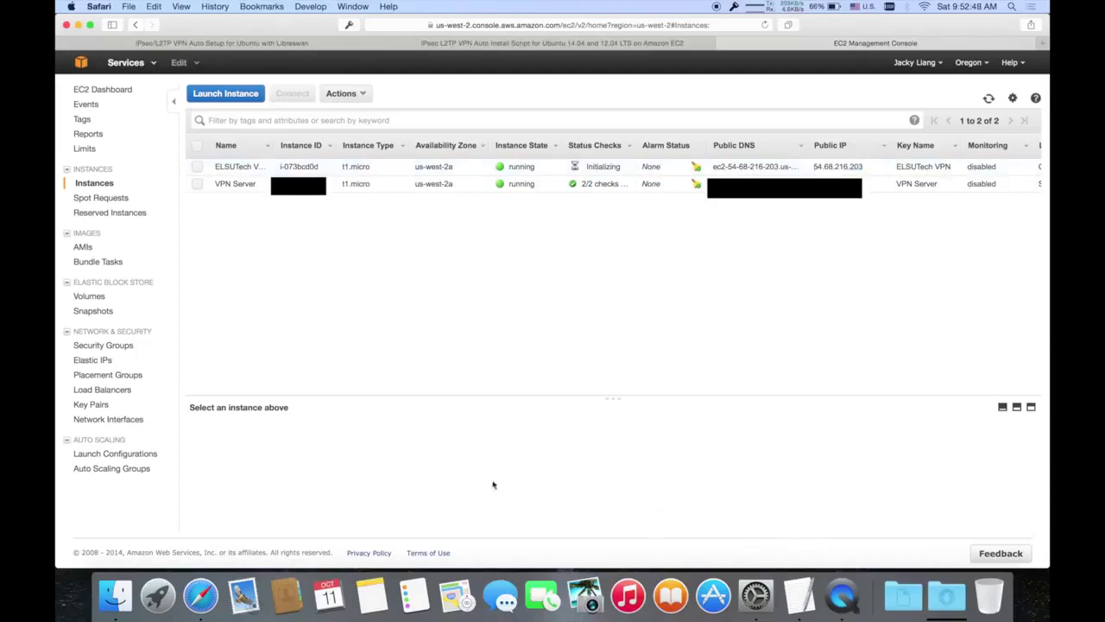
click(756, 596)
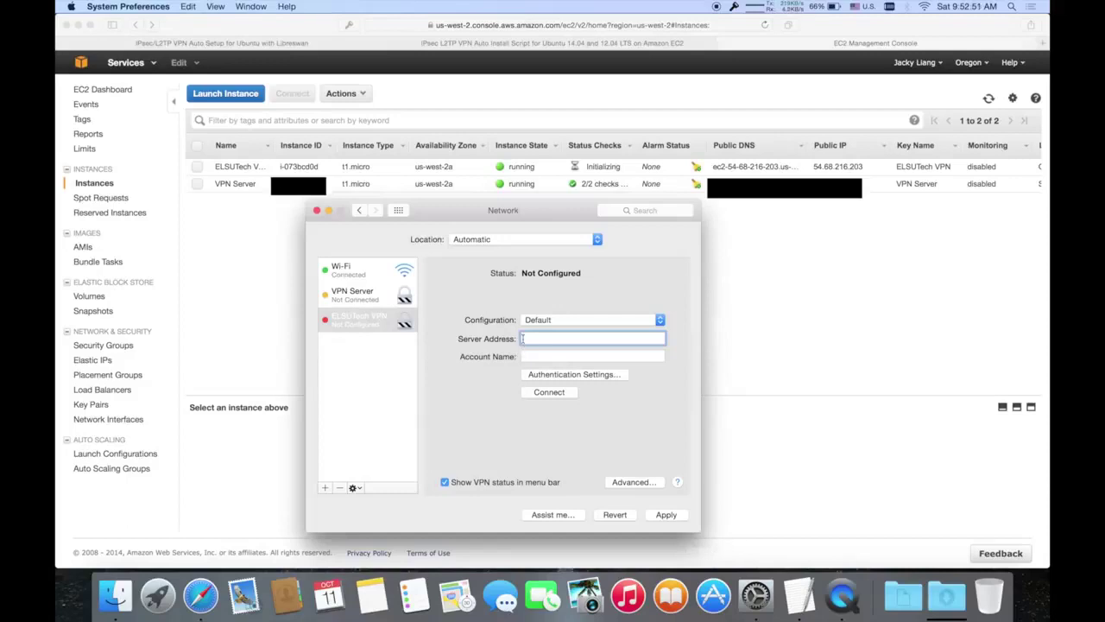
key(super+v)
click(554, 356)
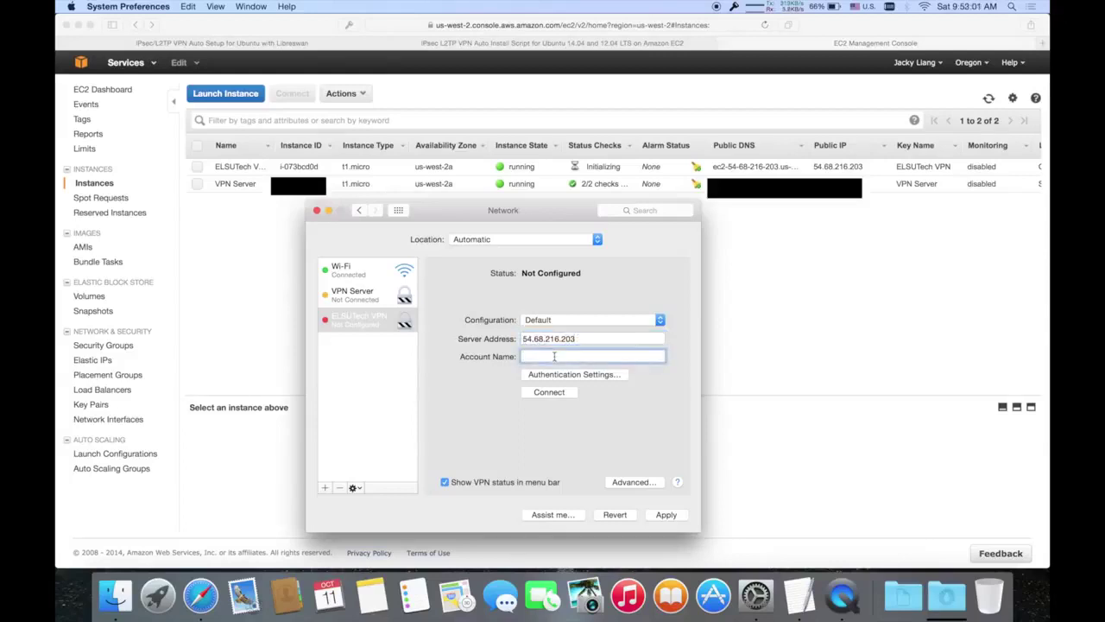
click(800, 596)
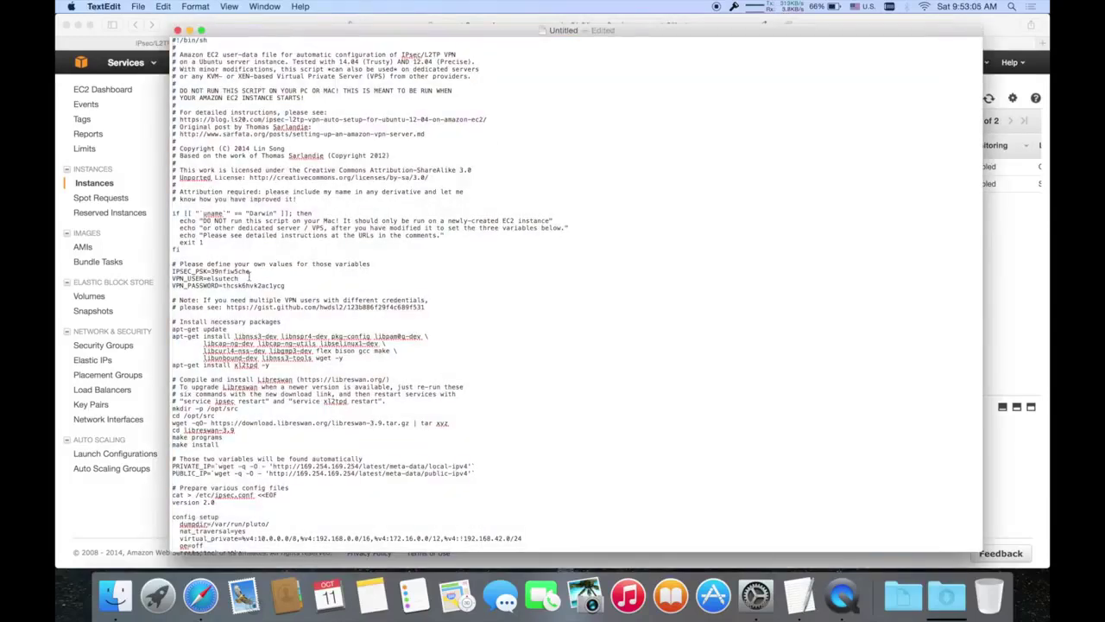
Step: Paste the script's VPN_USER value as the Account Name and bring up Authentication Settings
drag(239, 278, 208, 278)
key(super+c)
click(756, 596)
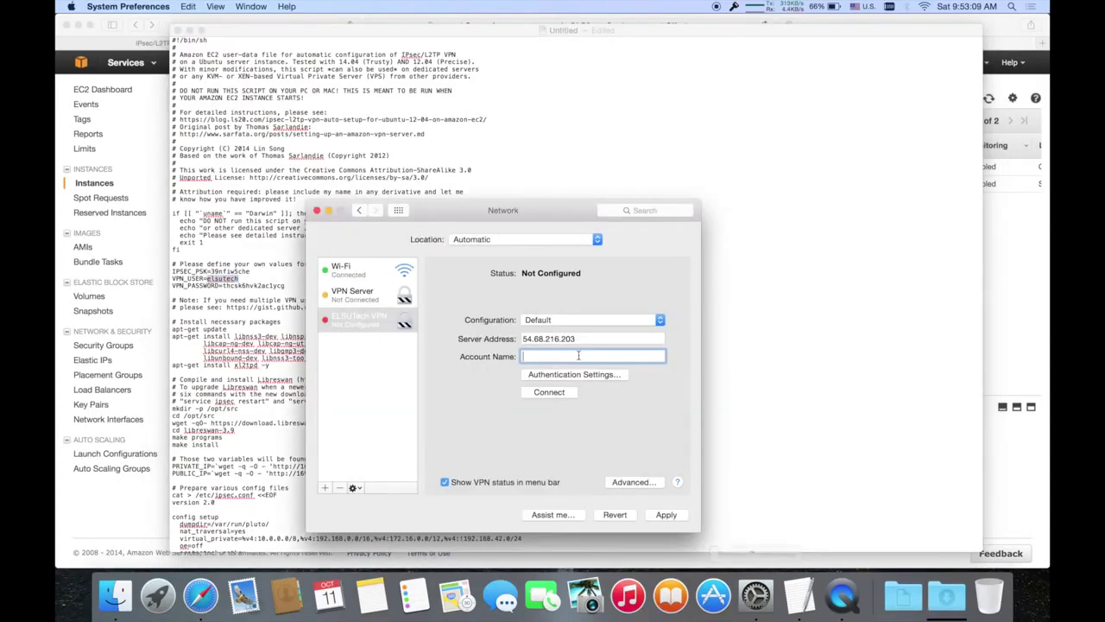
key(super+v)
drag(514, 212, 748, 163)
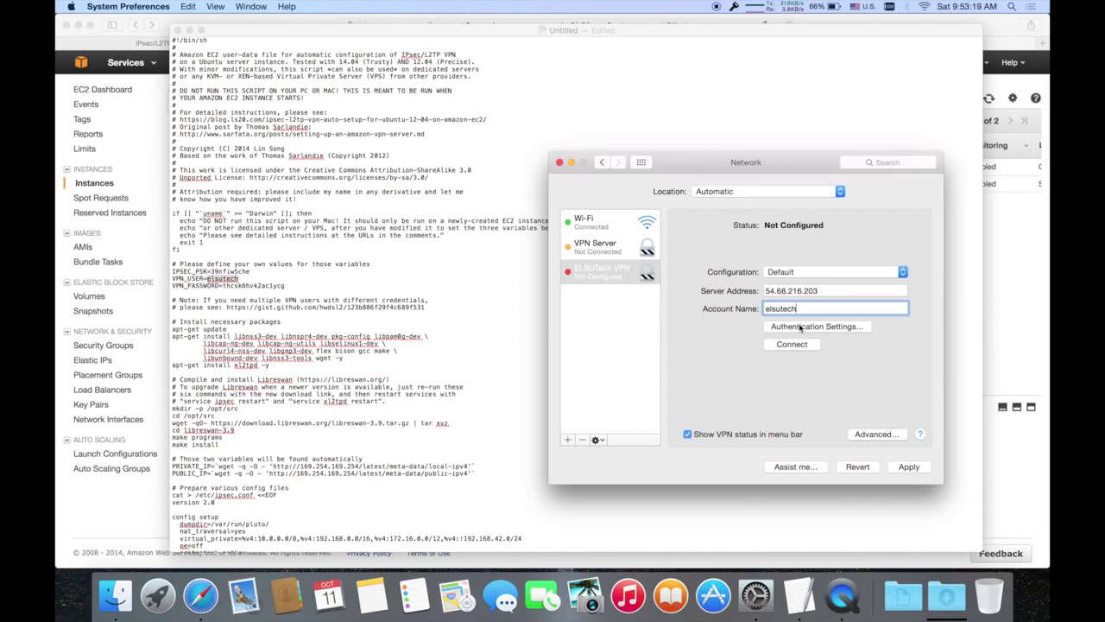
click(801, 328)
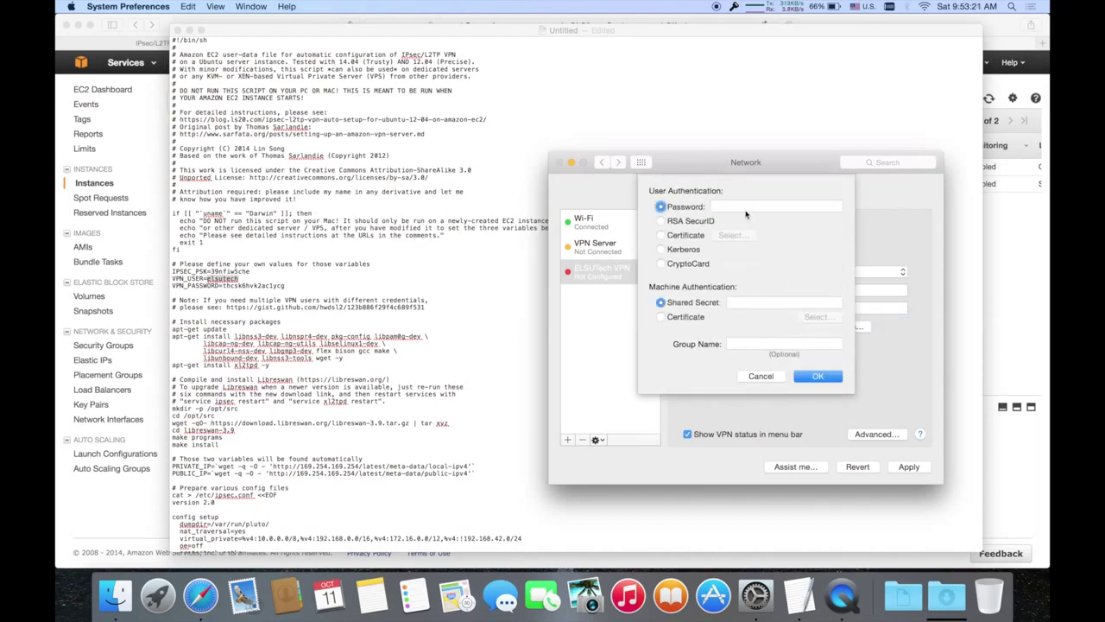
Step: Copy the script's VPN_PASSWORD value into the VPN password field
click(199, 282)
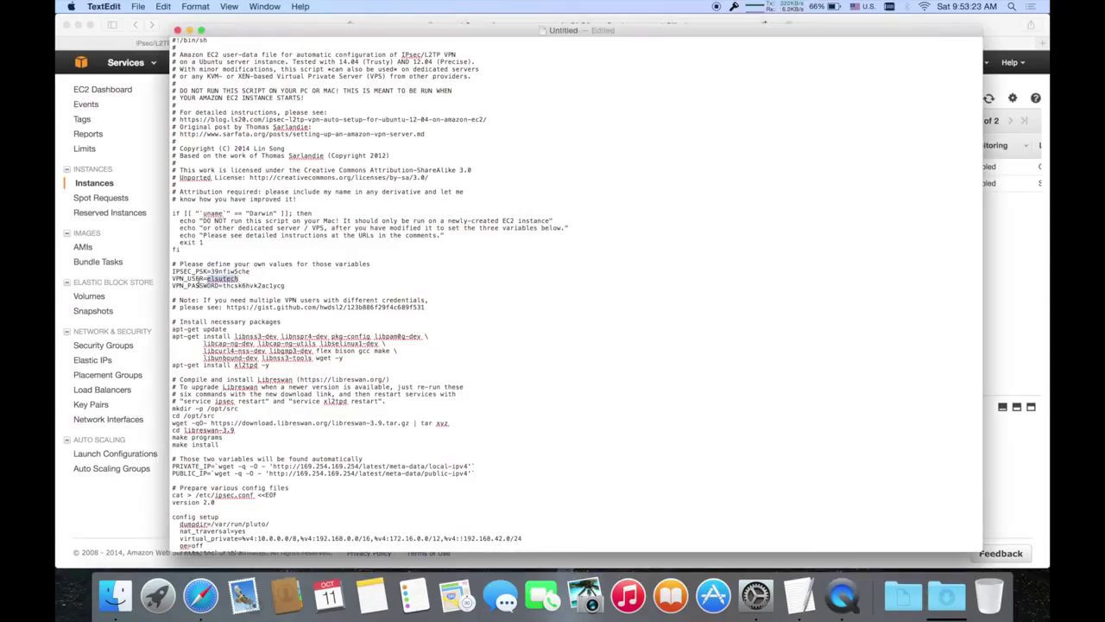
drag(221, 285, 290, 285)
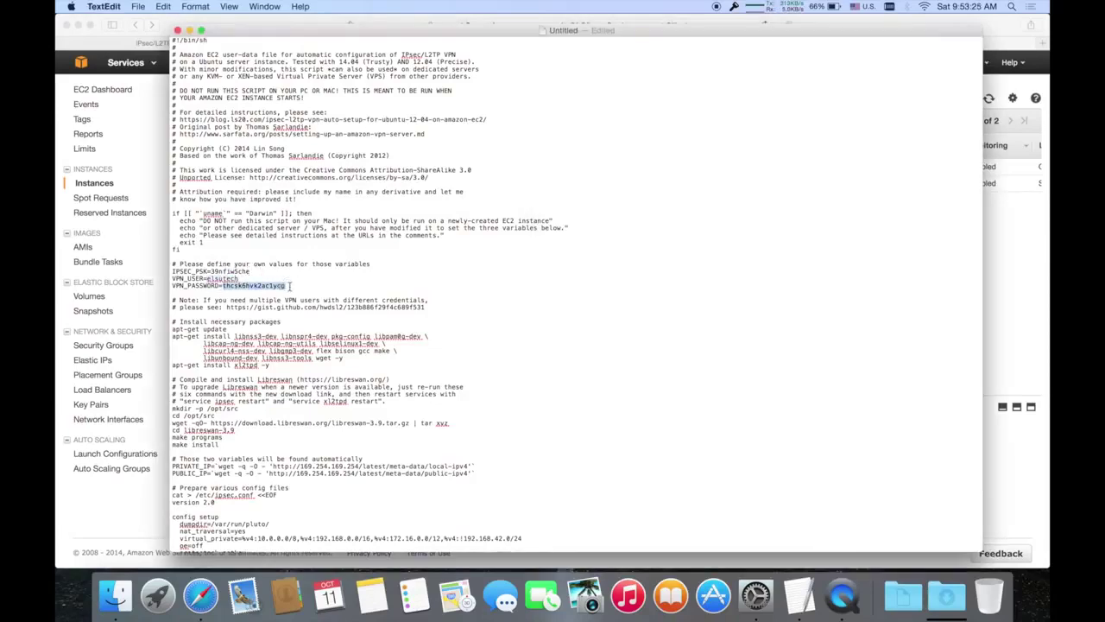
click(219, 285)
double_click(222, 285)
click(755, 595)
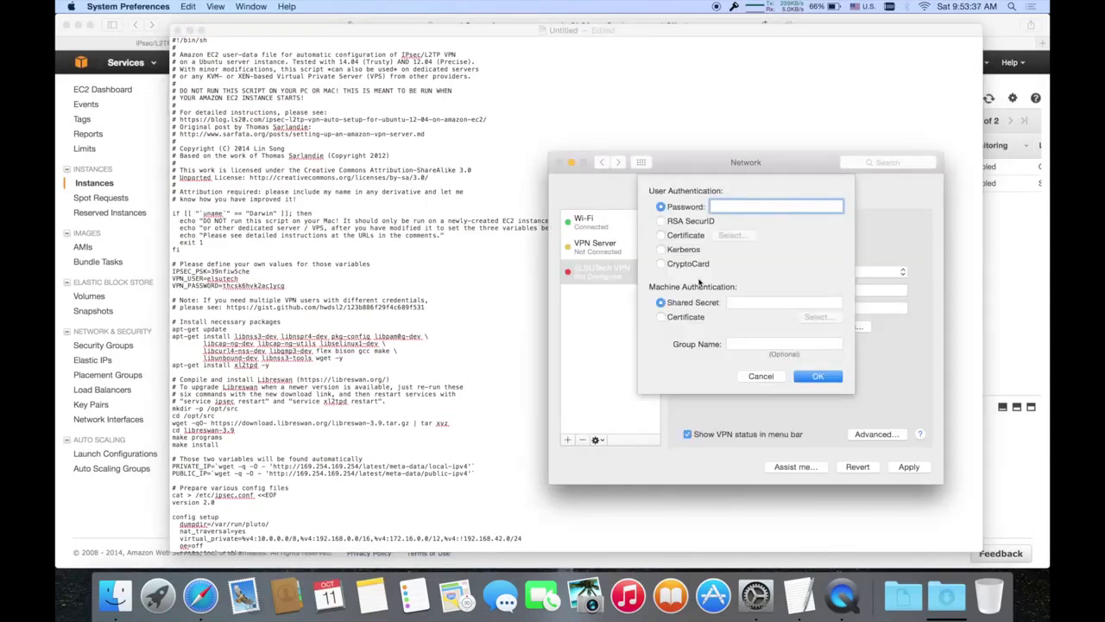
key(super+v)
Step: Paste the script's IPSEC_PSK value as the Shared Secret and confirm the authentication settings
click(256, 271)
drag(250, 271, 210, 278)
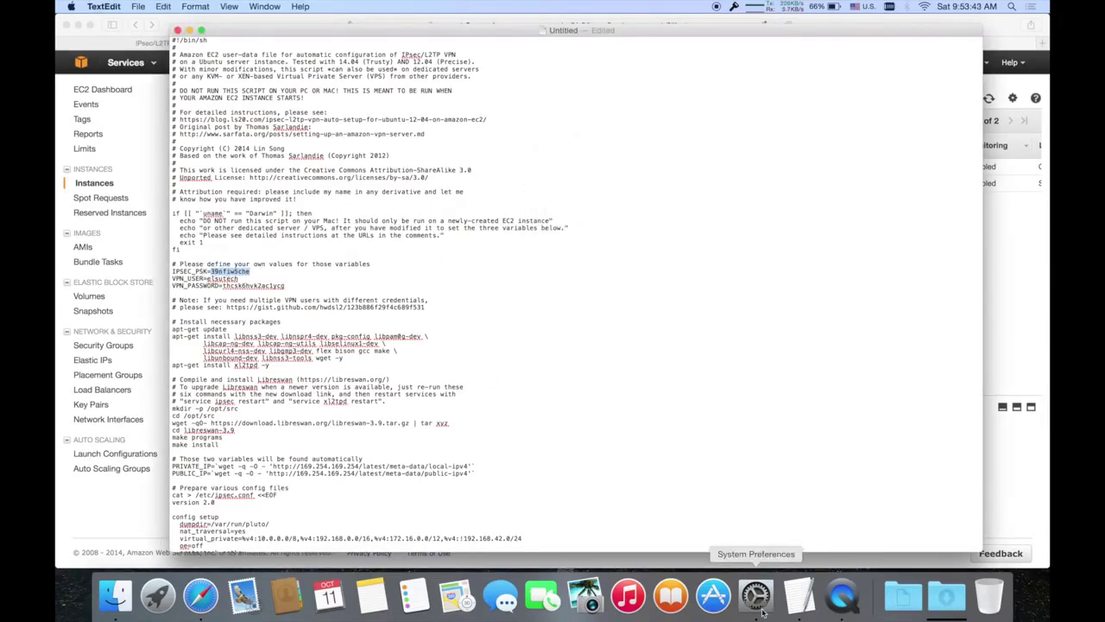
click(755, 594)
click(741, 302)
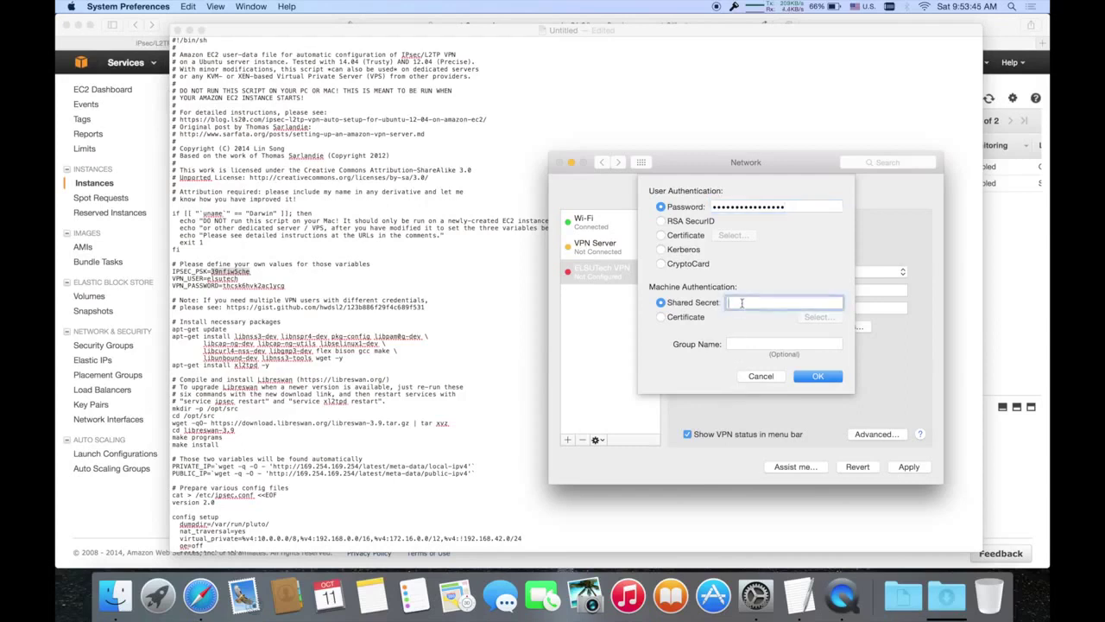
key(super+v)
click(818, 377)
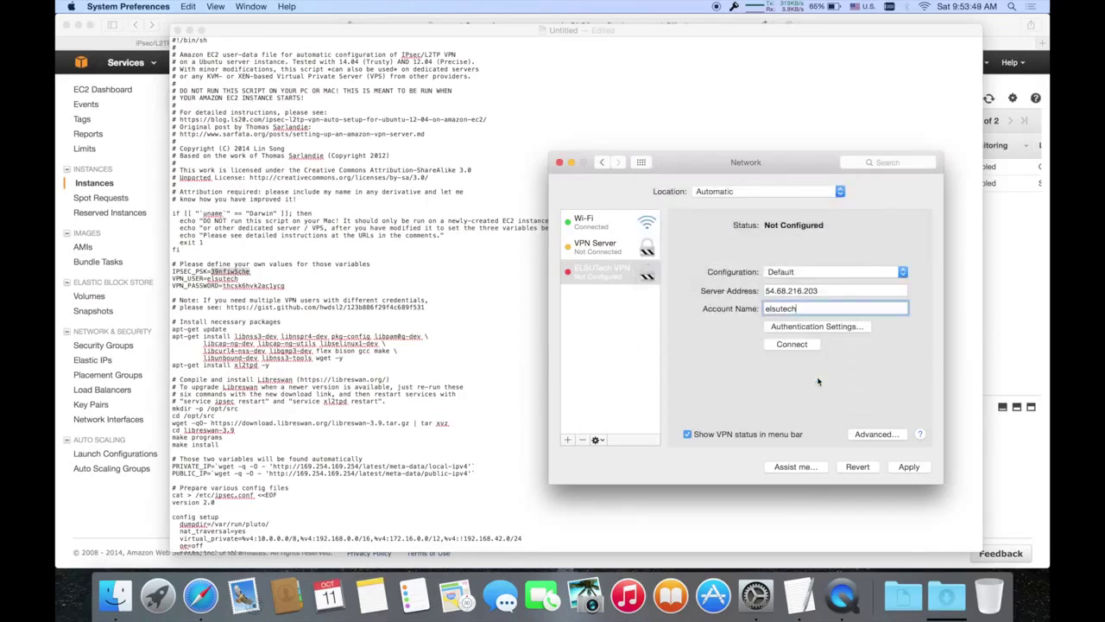
Step: Enable 'Send all traffic over VPN connection' in the advanced VPN options and confirm
click(875, 434)
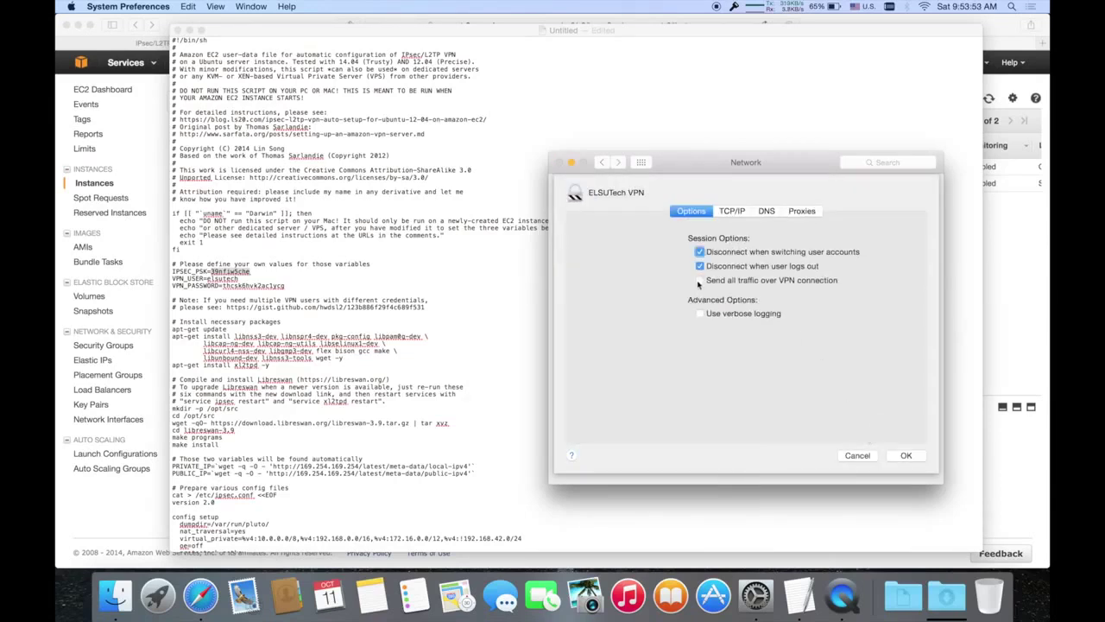
click(699, 280)
click(904, 454)
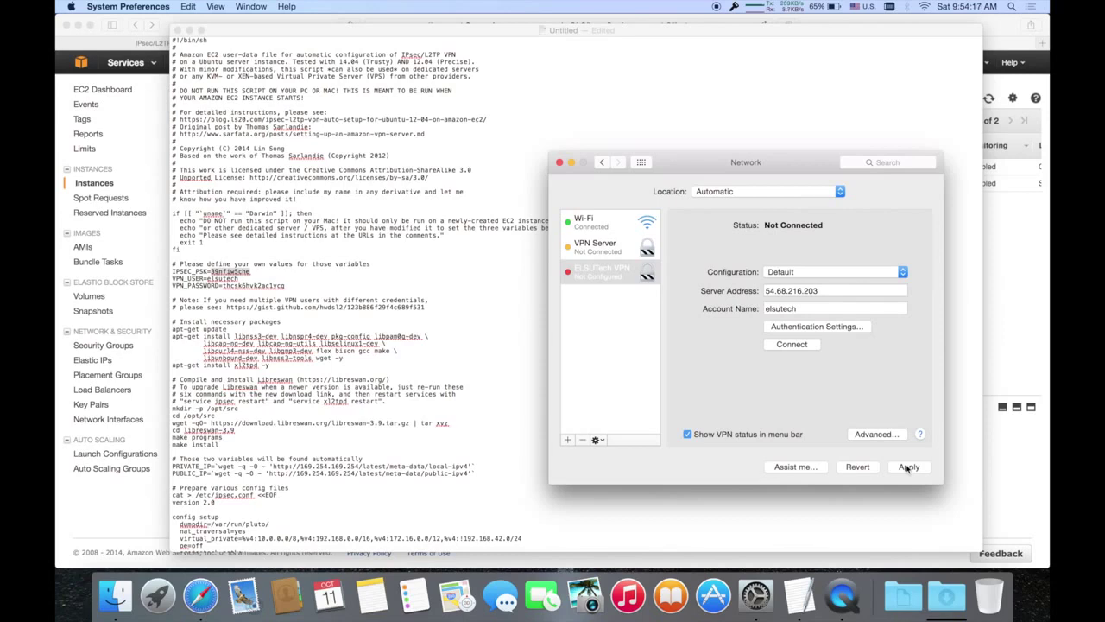
Step: Apply the ELSUTech VPN configuration and close the untitled TextEdit notes without saving
click(908, 468)
click(414, 98)
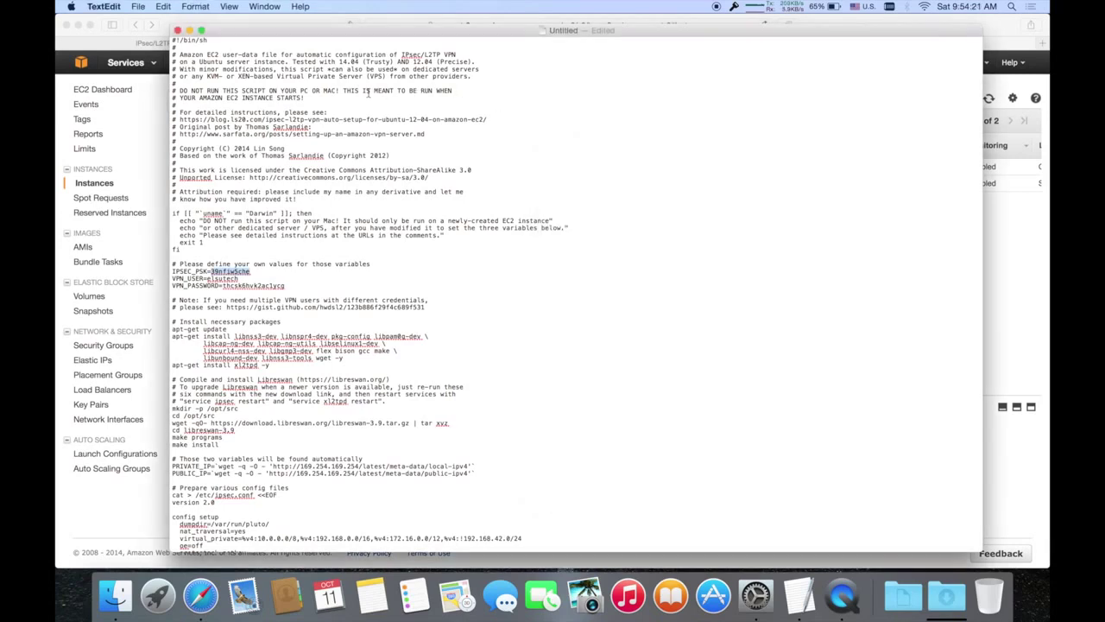
key(super+w)
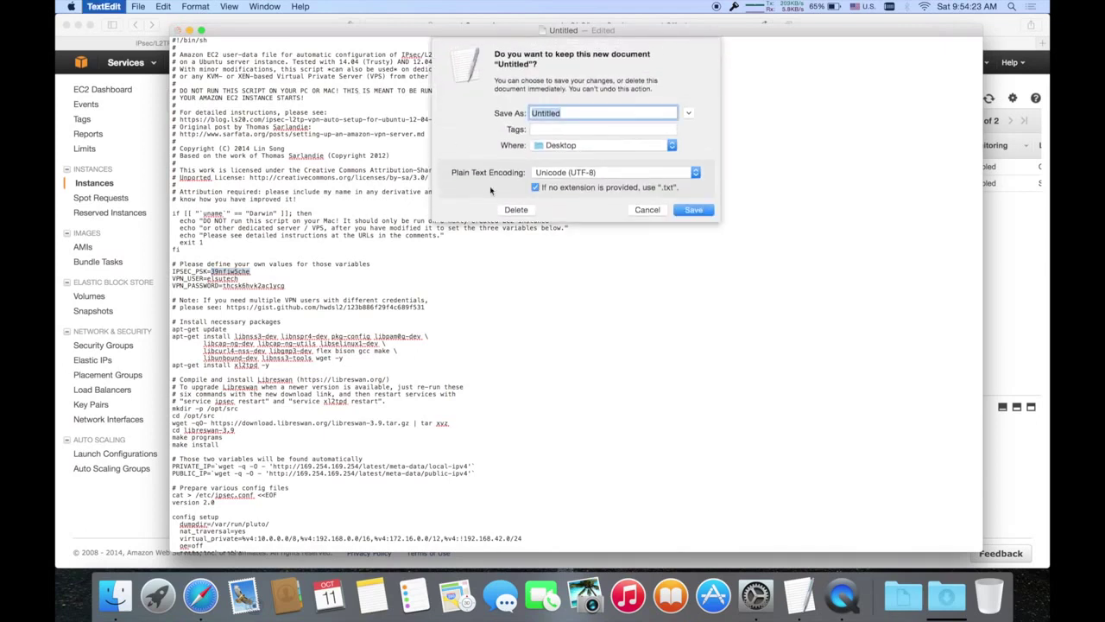
click(515, 209)
Step: Connect the ELSUTech VPN and confirm the assigned address 192.168.42.10
click(676, 164)
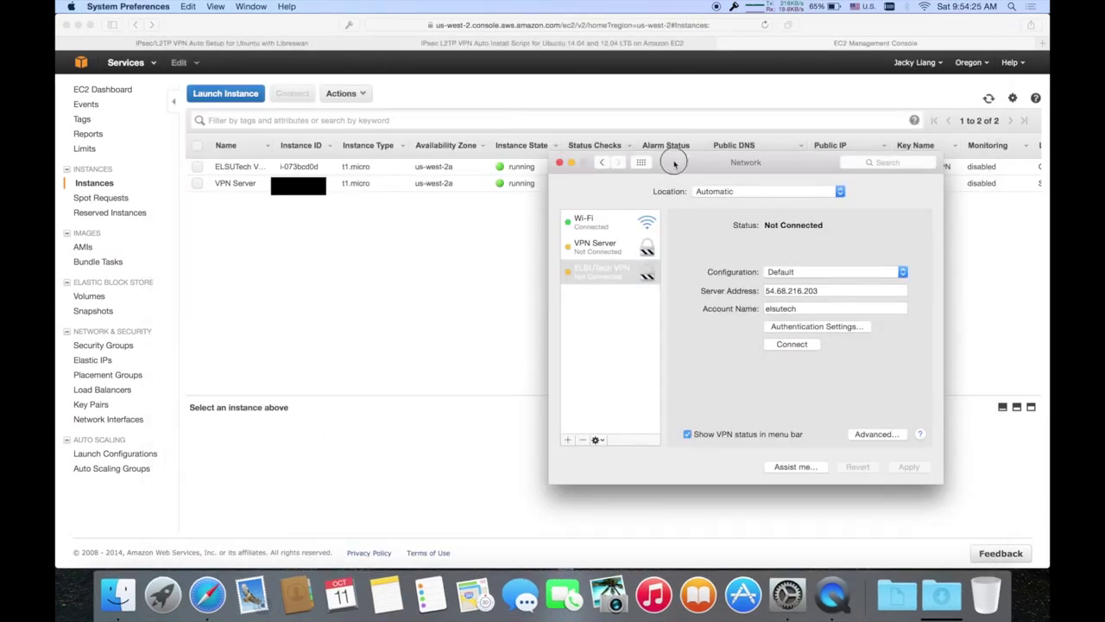
drag(676, 164, 654, 164)
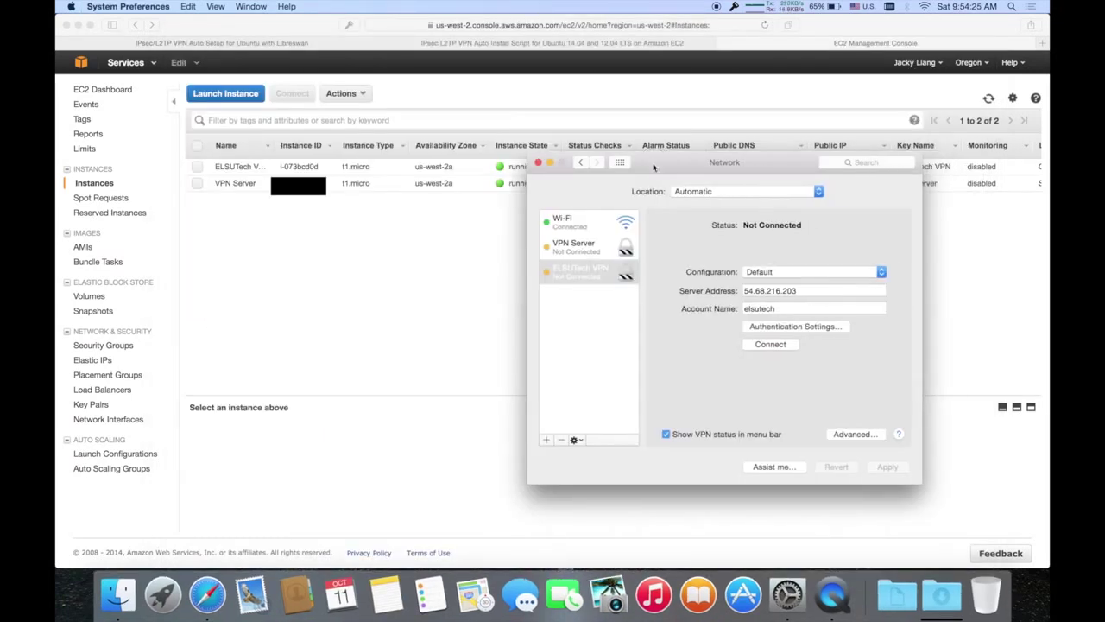
click(759, 345)
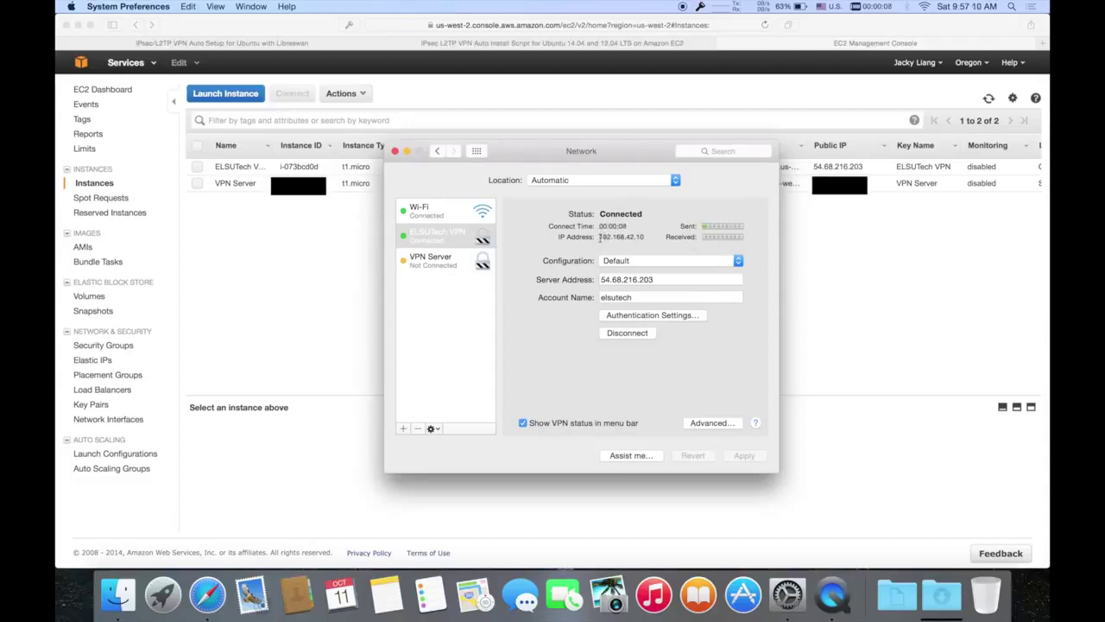
drag(599, 236, 644, 240)
Step: Search Google for 'ip address' in a new Safari tab
drag(637, 153, 800, 220)
key(super+q)
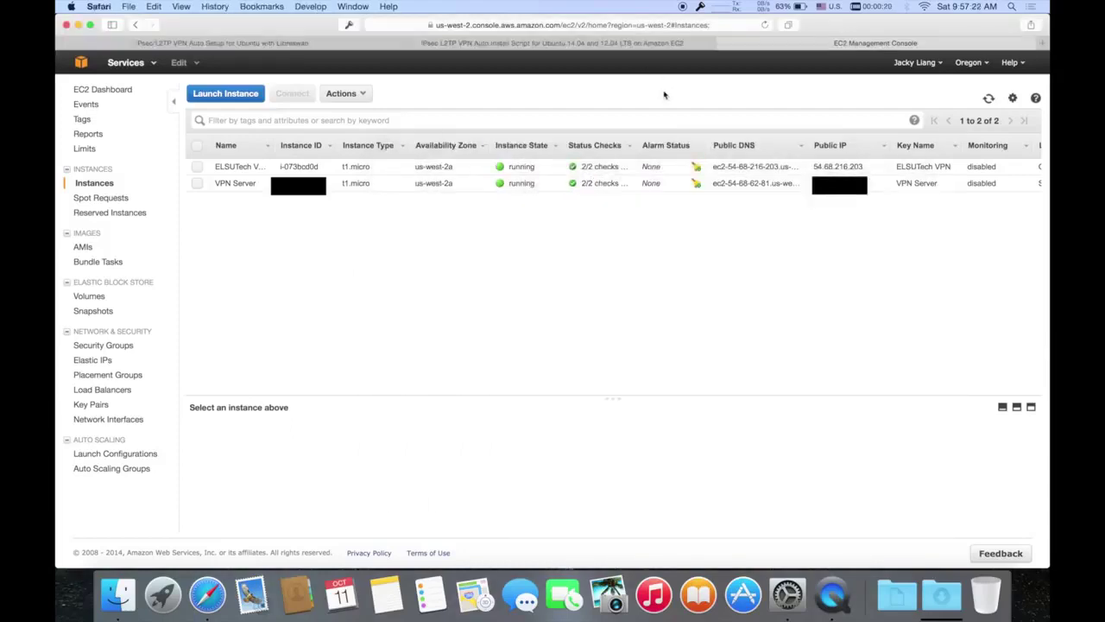
key(super+t)
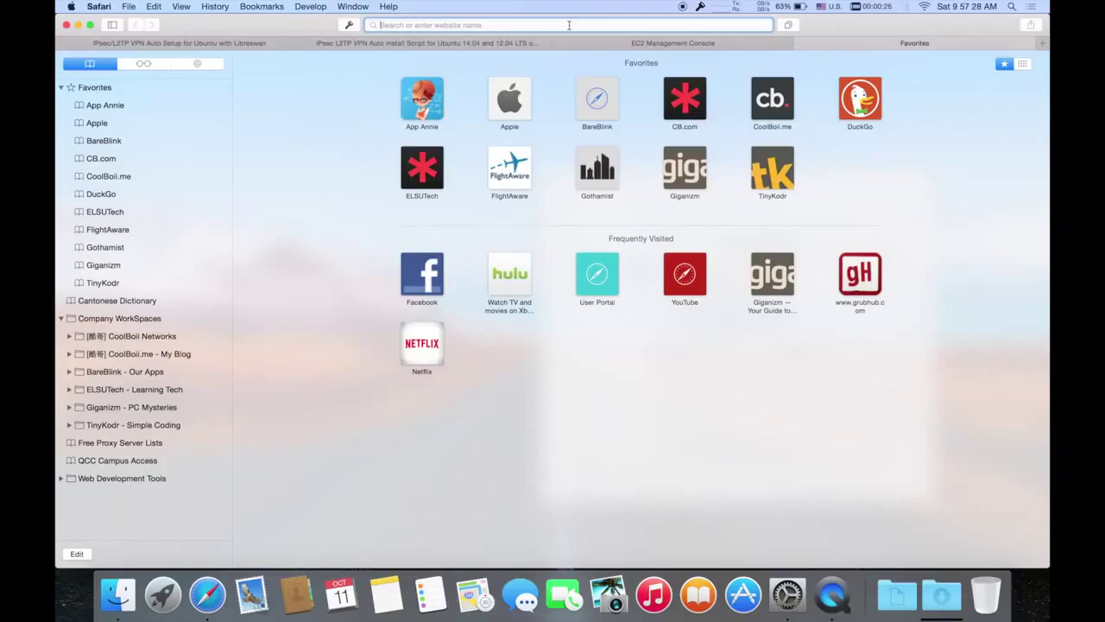
text(ip add)
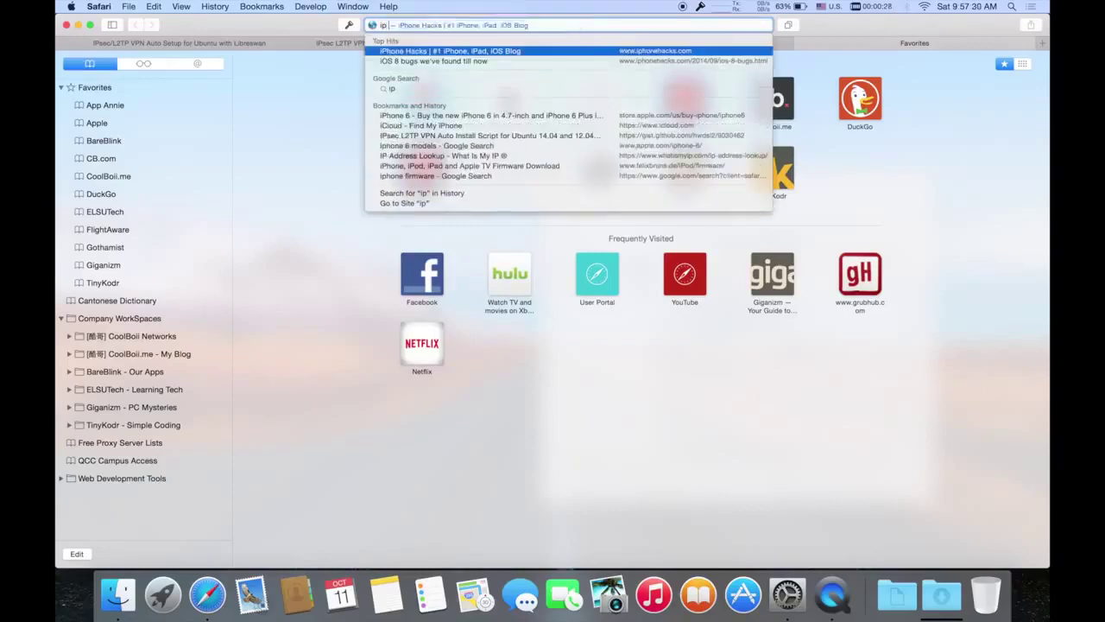
text(ress)
key(Return)
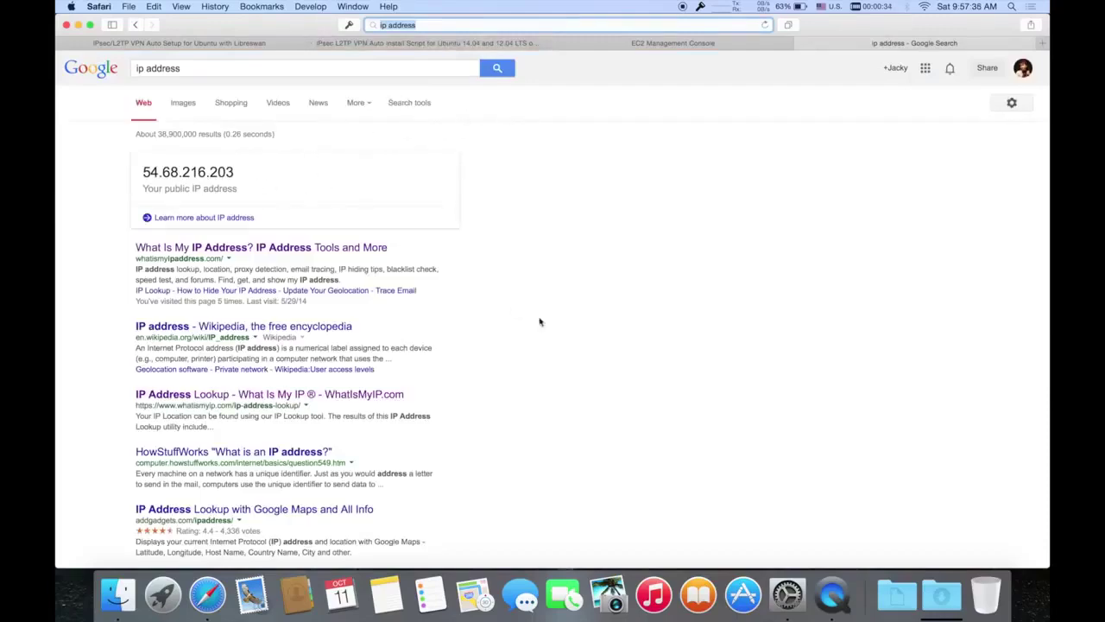
Step: Compare Google's reported public IP with the VPN server address 54.68.216.203
click(821, 578)
click(787, 595)
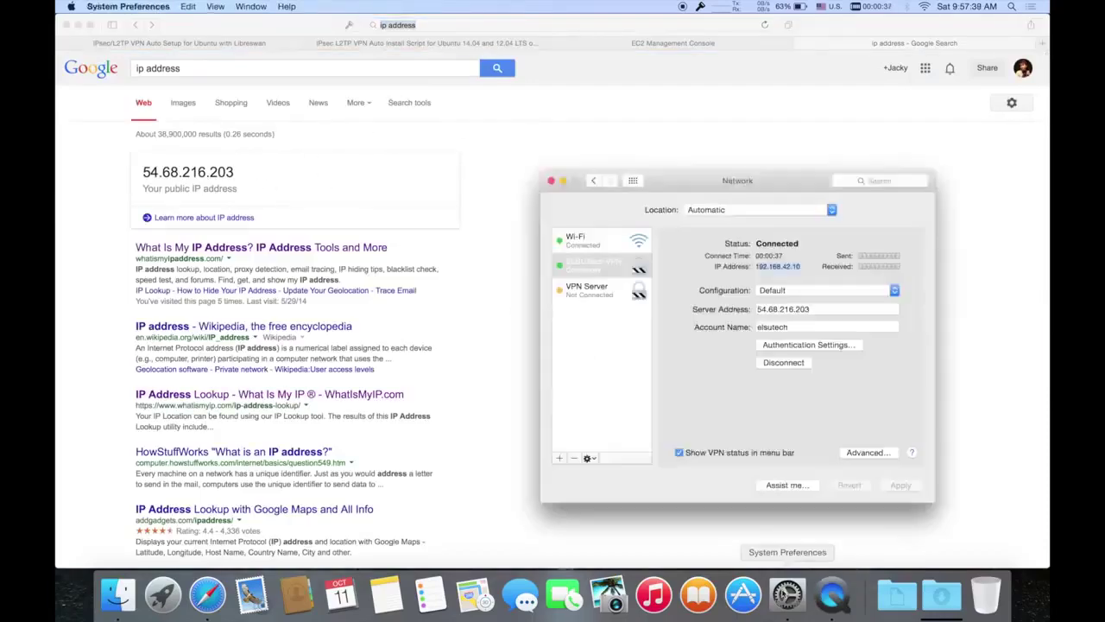
drag(700, 188, 658, 180)
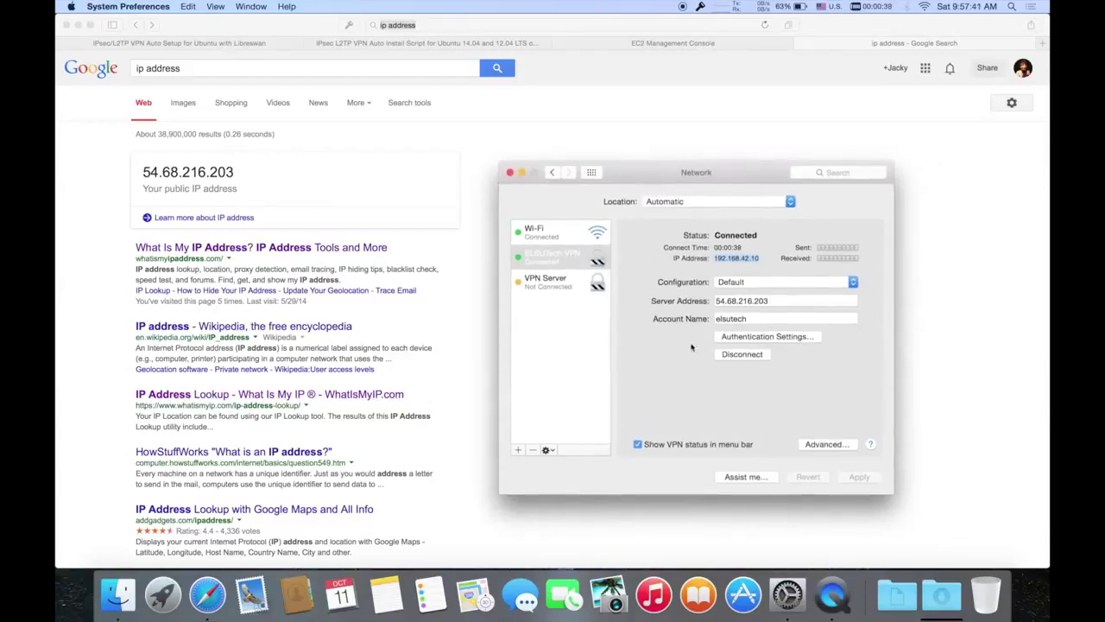
drag(142, 172, 234, 172)
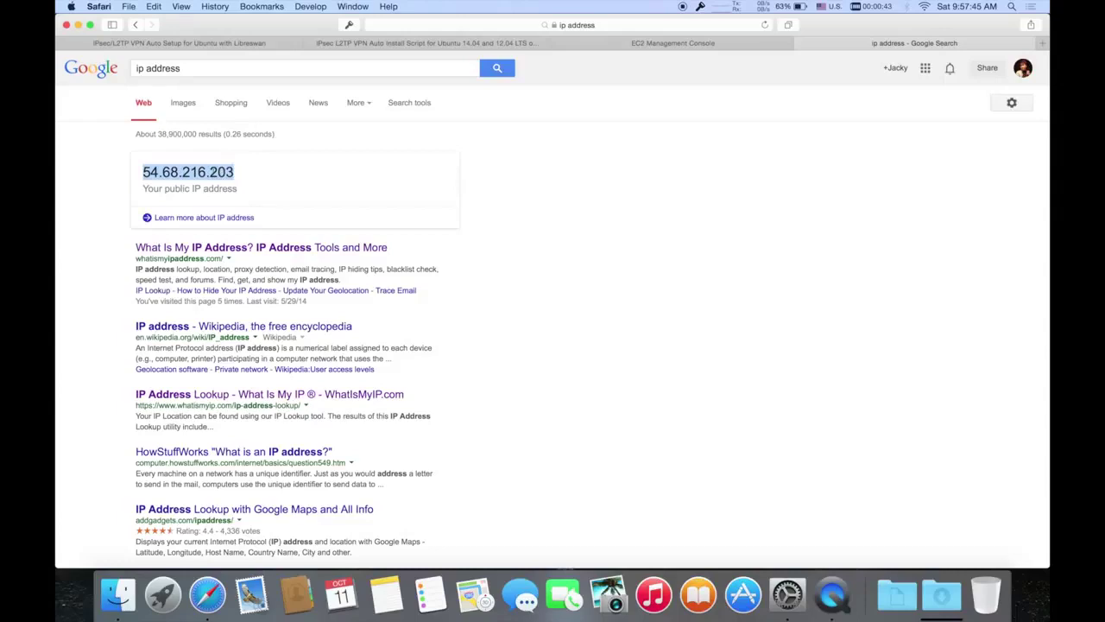
click(787, 594)
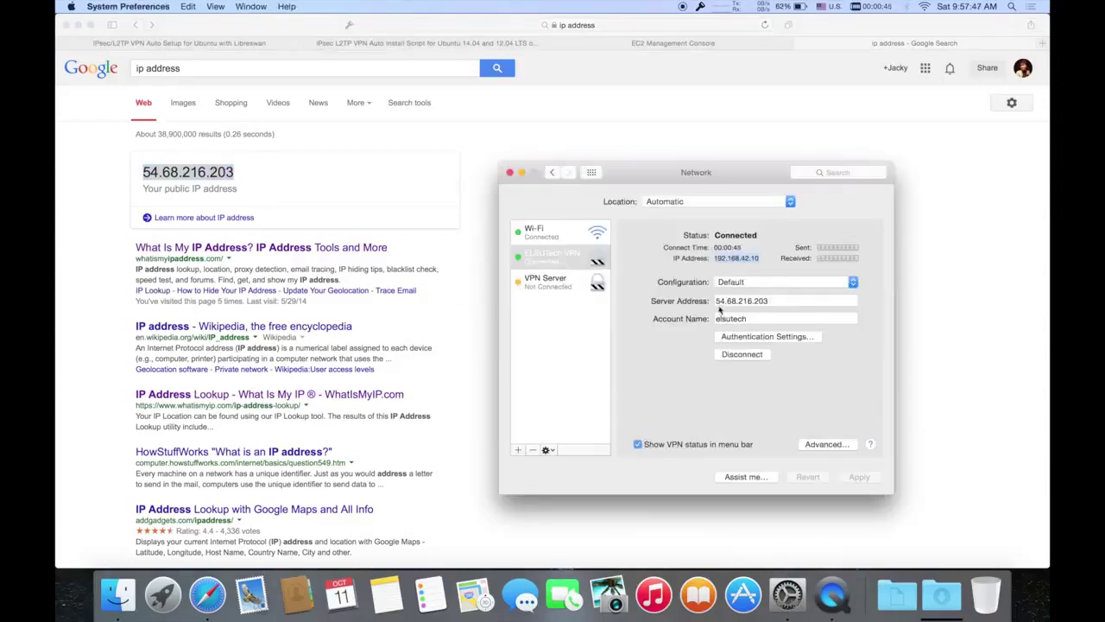
drag(717, 301, 773, 300)
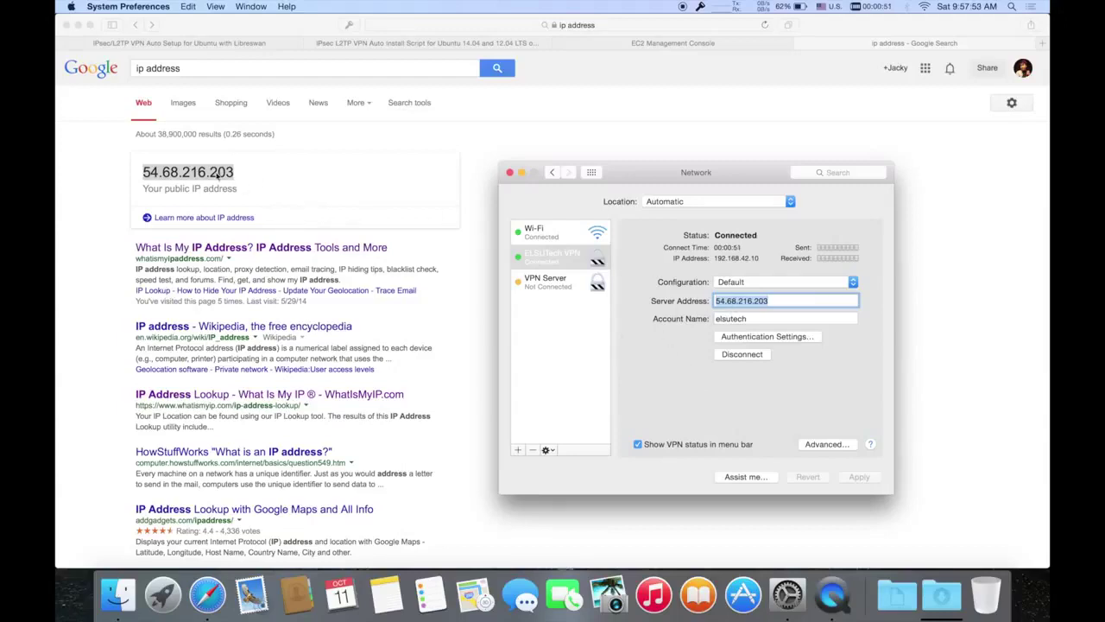
click(786, 299)
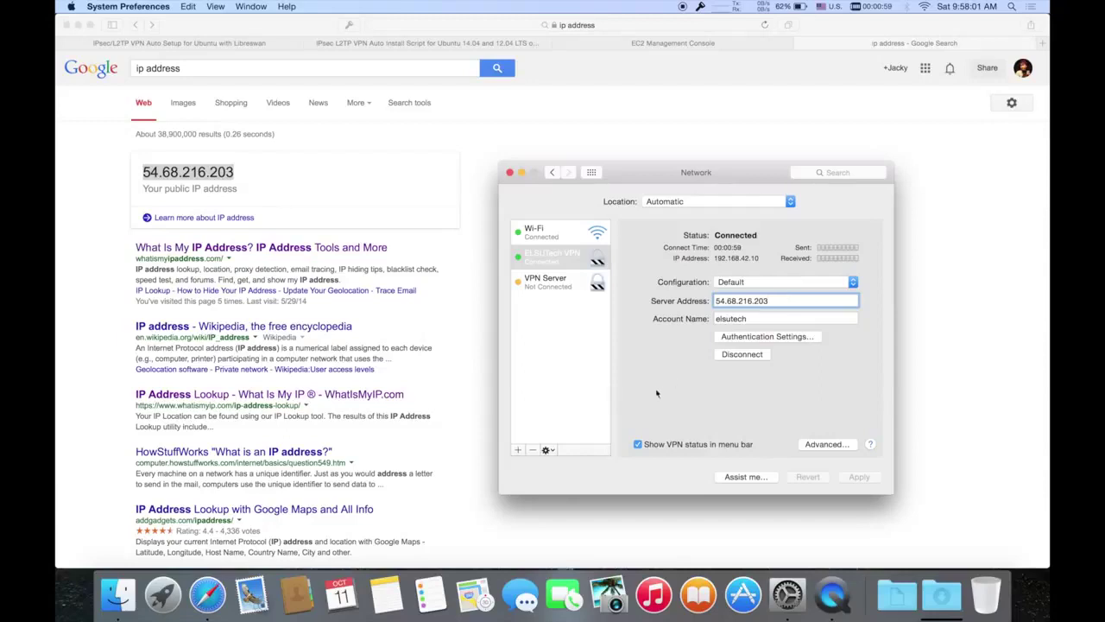
Step: Close the Google search tab and move the VPN settings window up and left
click(510, 133)
click(422, 178)
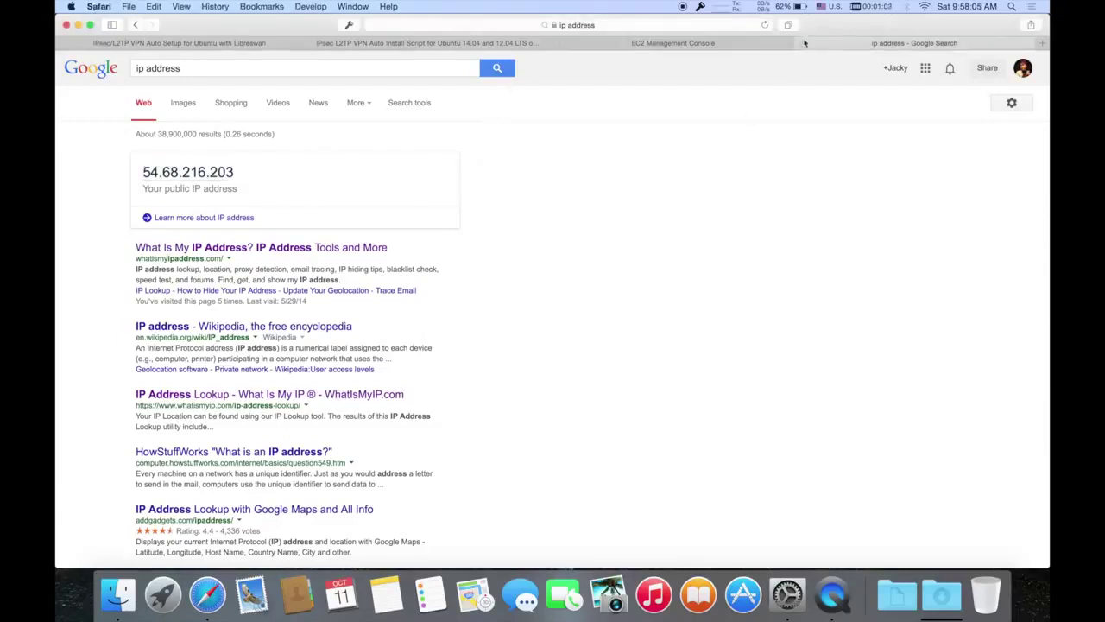
click(803, 43)
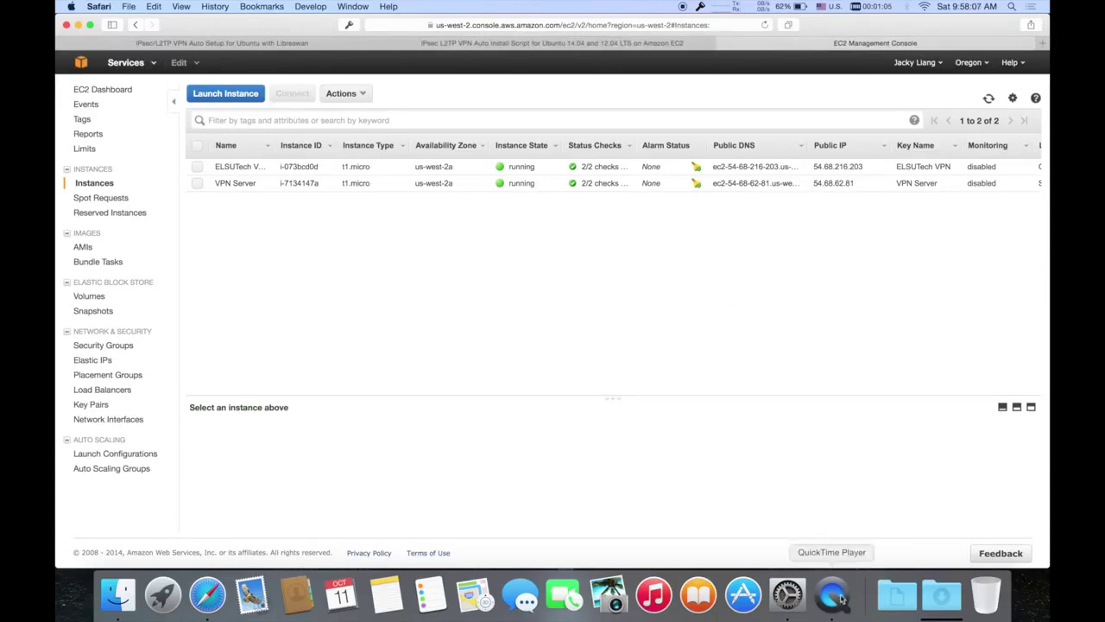
click(797, 602)
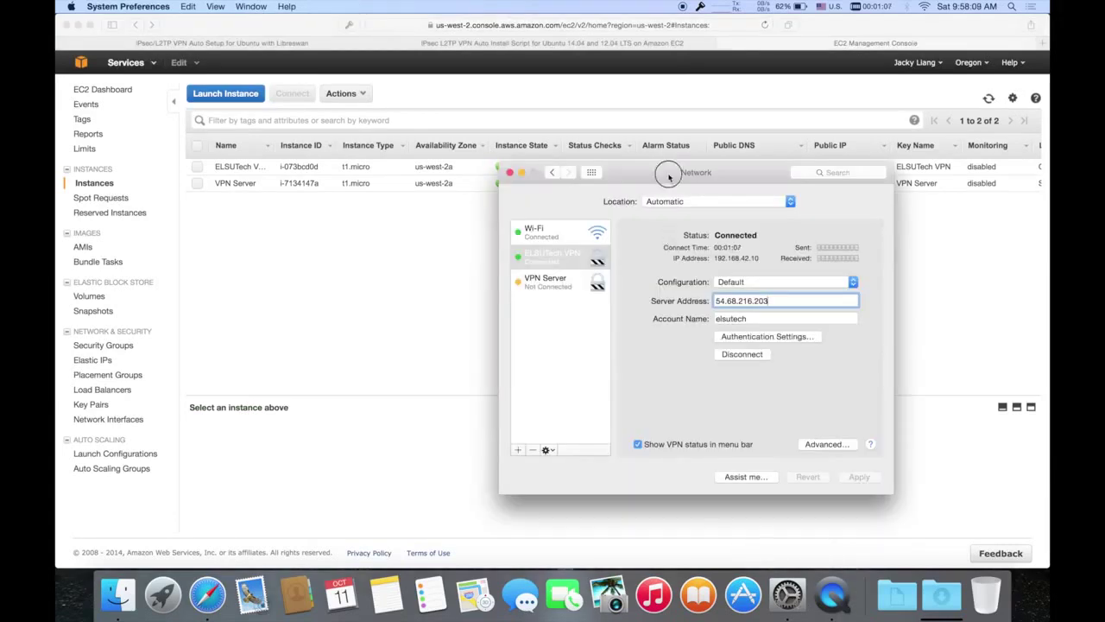
drag(668, 177, 524, 123)
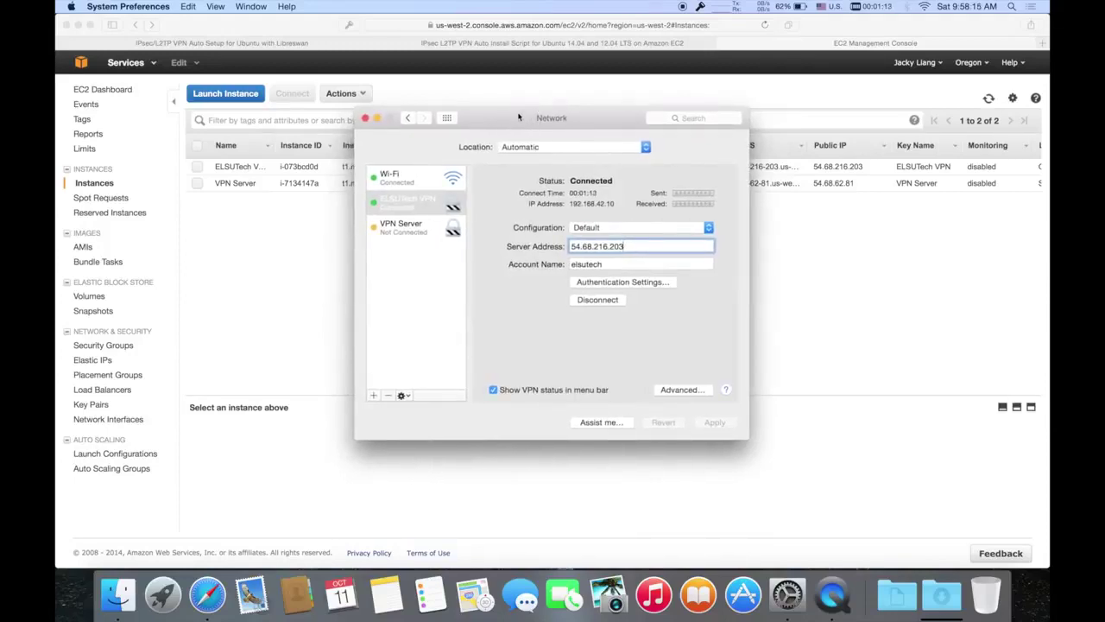